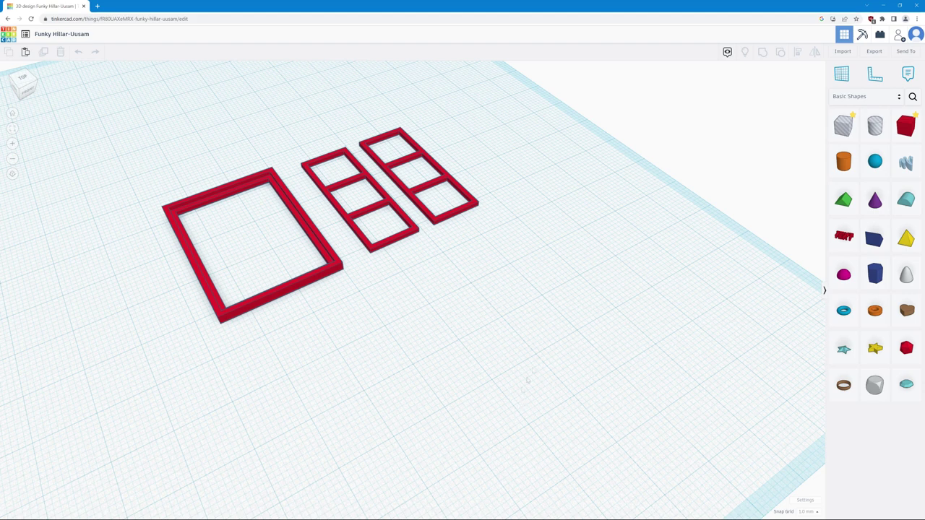
- Add a solid box beside the window frames and resize it into a thin rectangular panel with a height of 1 mm
drag(905, 127, 472, 287)
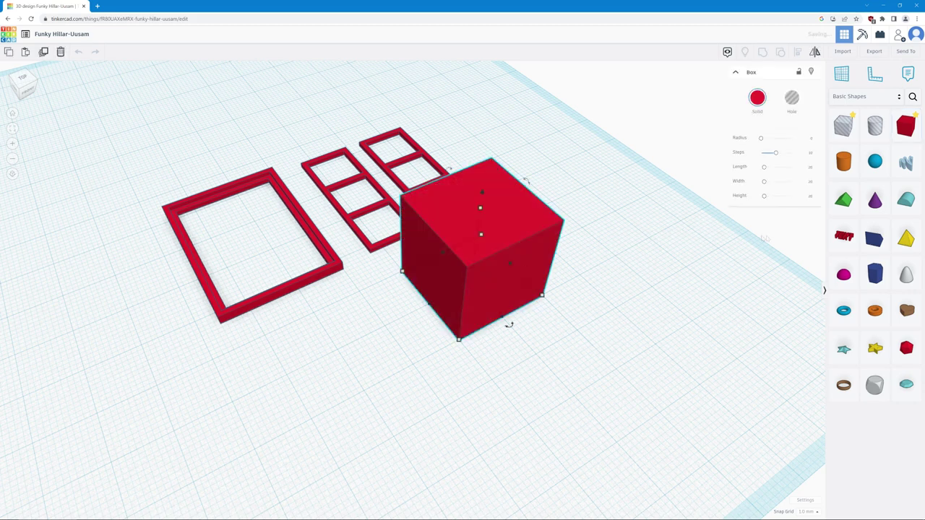
click(810, 196)
text(1)
click(811, 183)
click(810, 168)
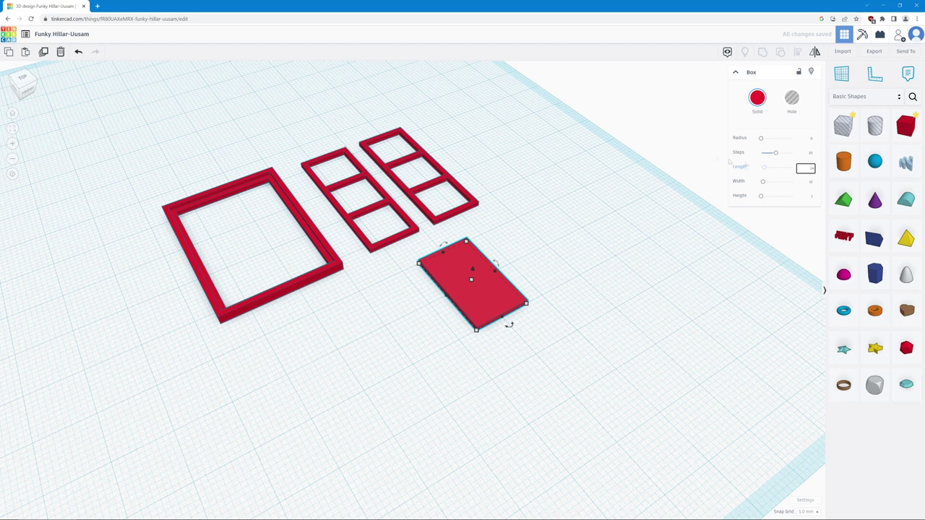
text(40)
click(687, 147)
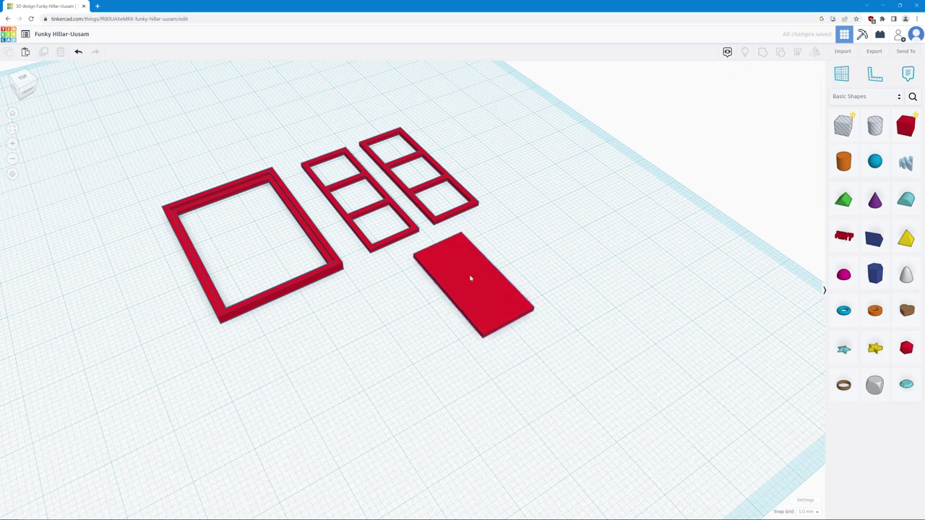
- Lengthen the thin panel to match the neighbouring three-pane frames and place it alongside the outermost one
click(470, 278)
click(810, 168)
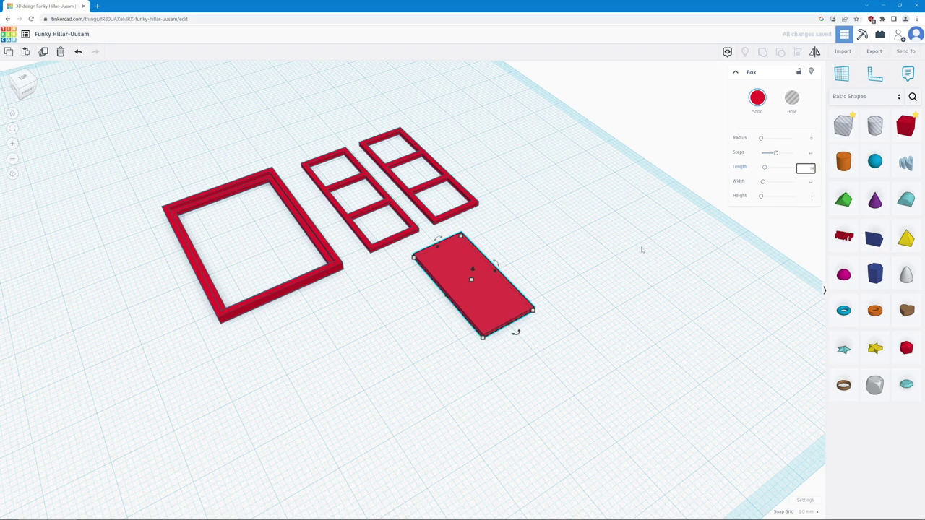
click(640, 251)
click(474, 270)
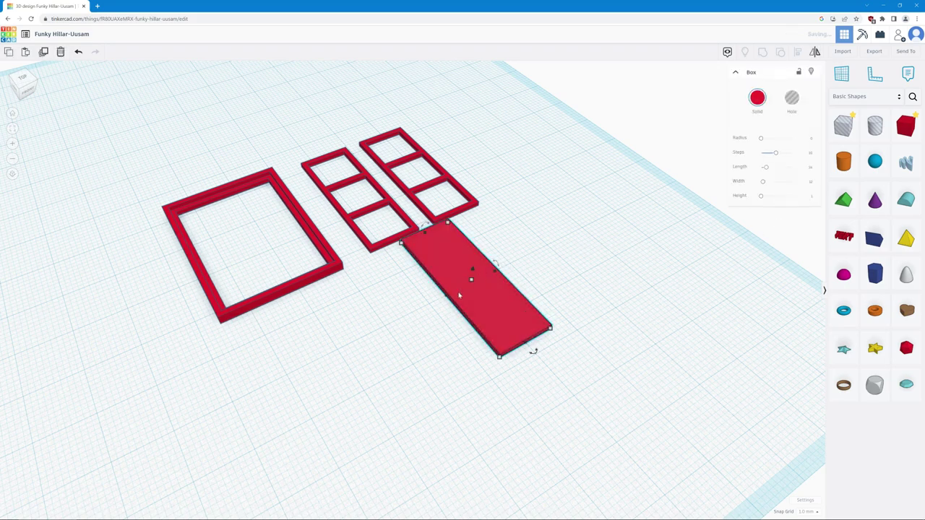
drag(470, 272, 458, 165)
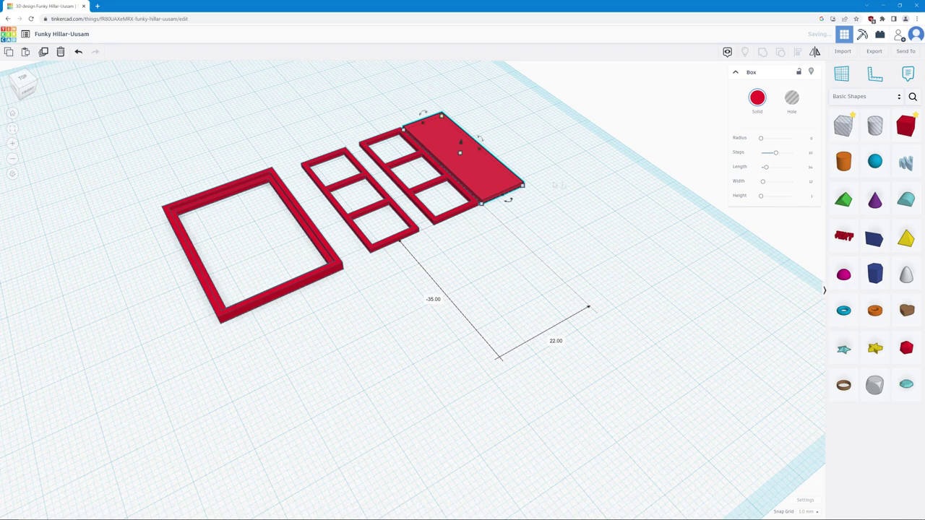
right_drag(458, 166, 547, 242)
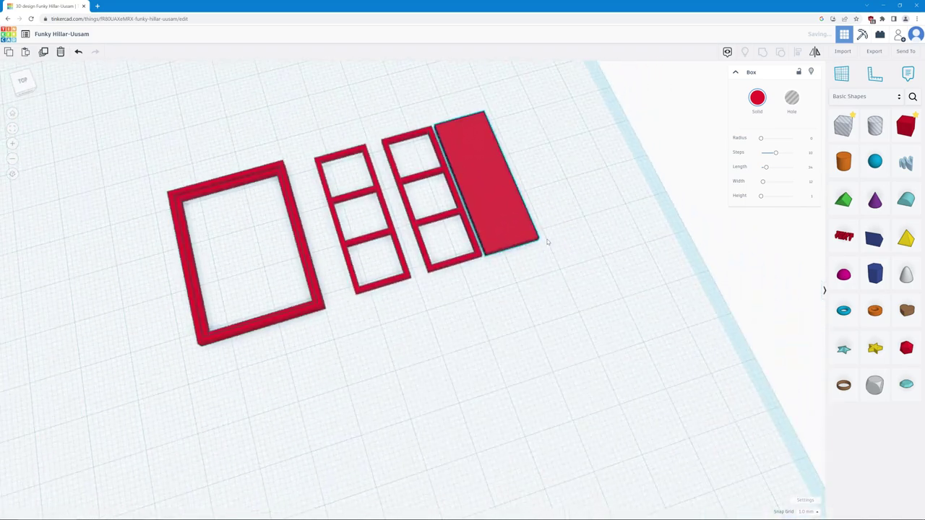
middle_drag(582, 256, 543, 287)
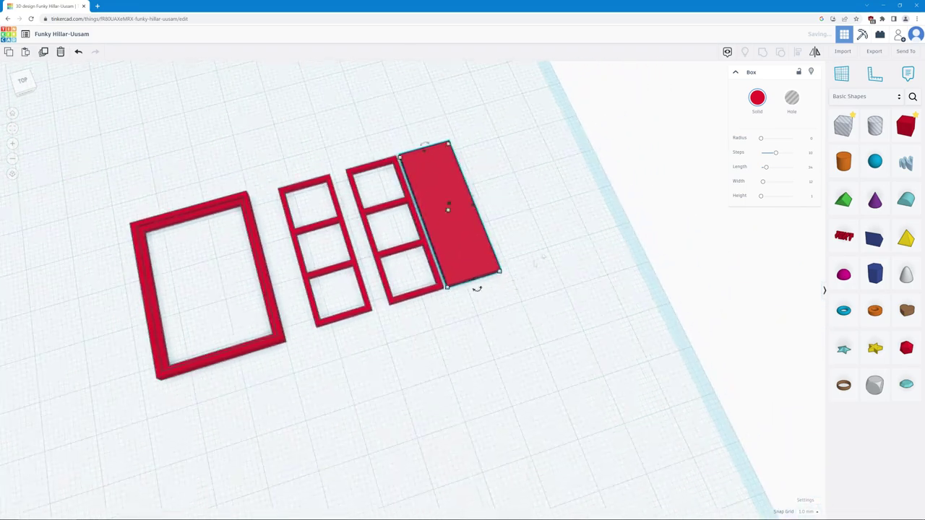
- Add a second solid box with a length of 32 mm and a width slightly narrower than the panel
drag(905, 126, 516, 187)
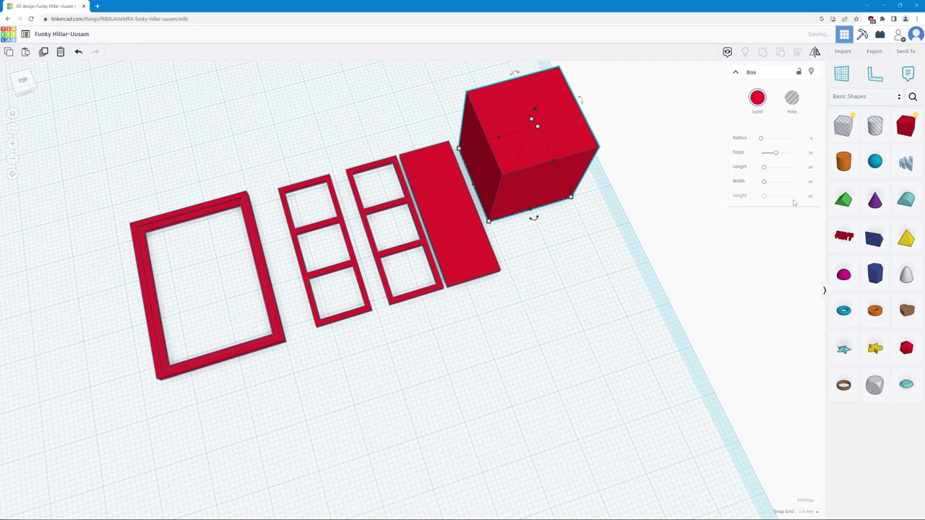
click(810, 167)
key(BackSpace)
text(32)
key(Return)
click(809, 184)
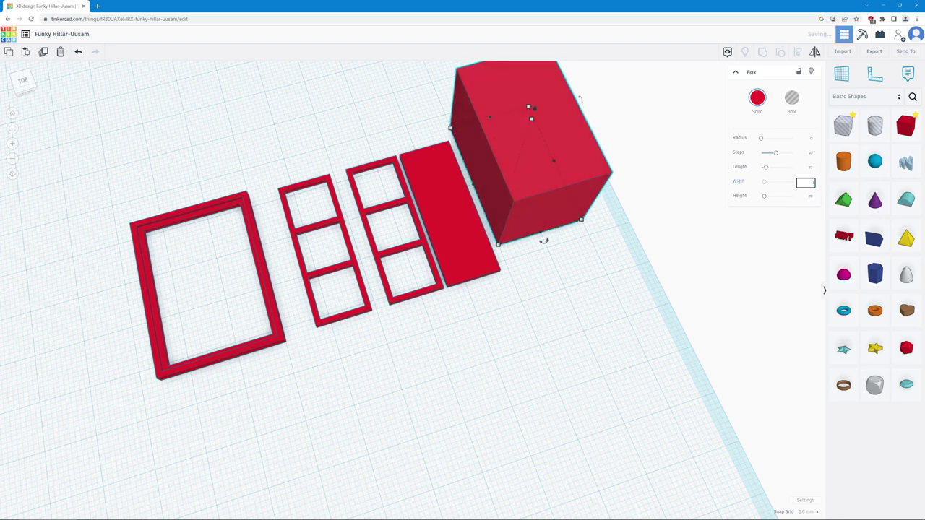
click(556, 283)
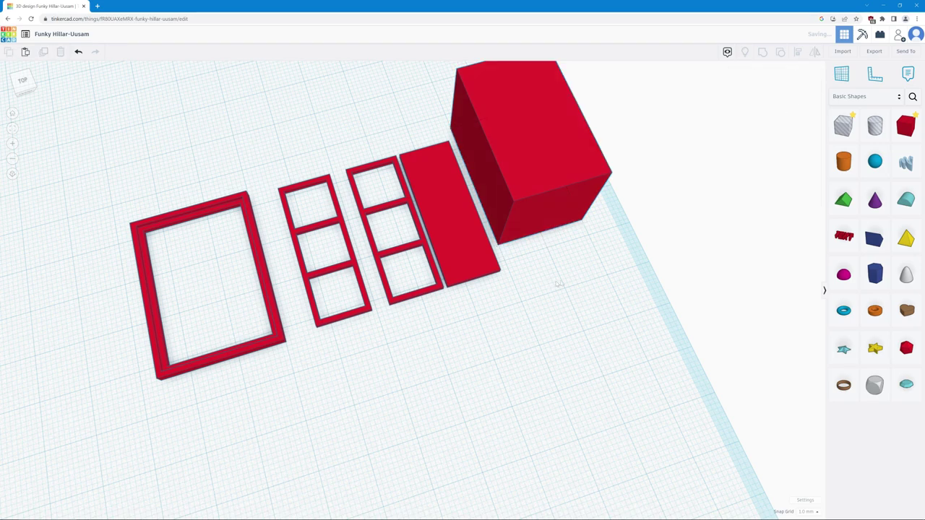
- Center the second box over the thin panel and lower it 8 mm so it passes through
drag(530, 169, 456, 202)
right_drag(457, 202, 468, 94)
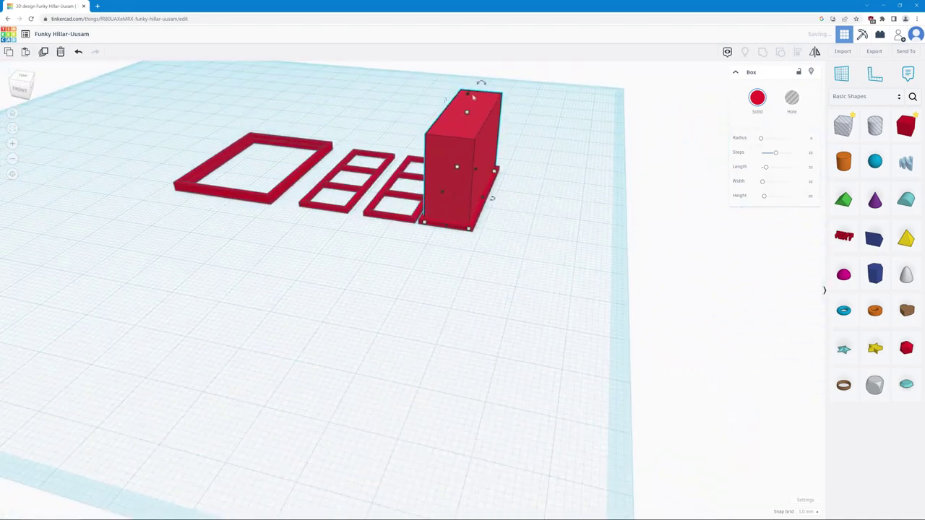
drag(470, 97, 469, 131)
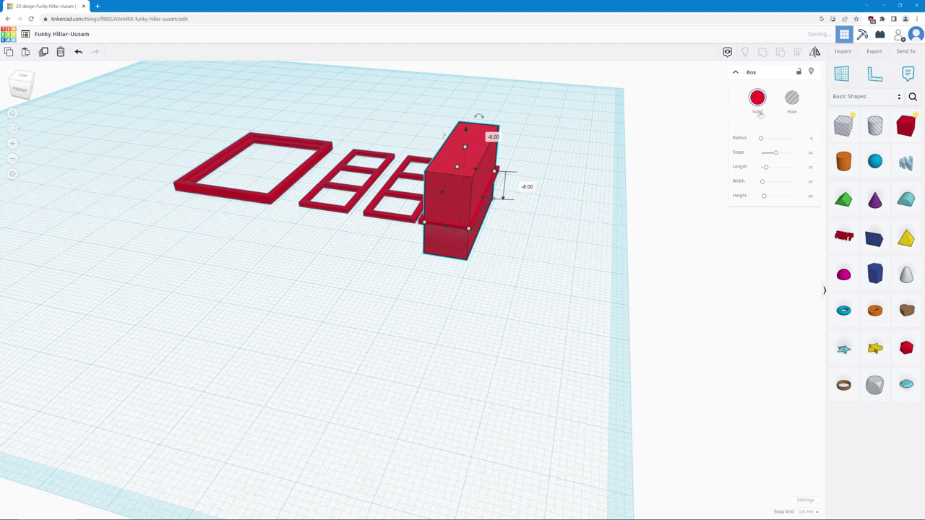
- Turn the second box into a hole and group it with the panel to cut out a rectangular frame
click(791, 101)
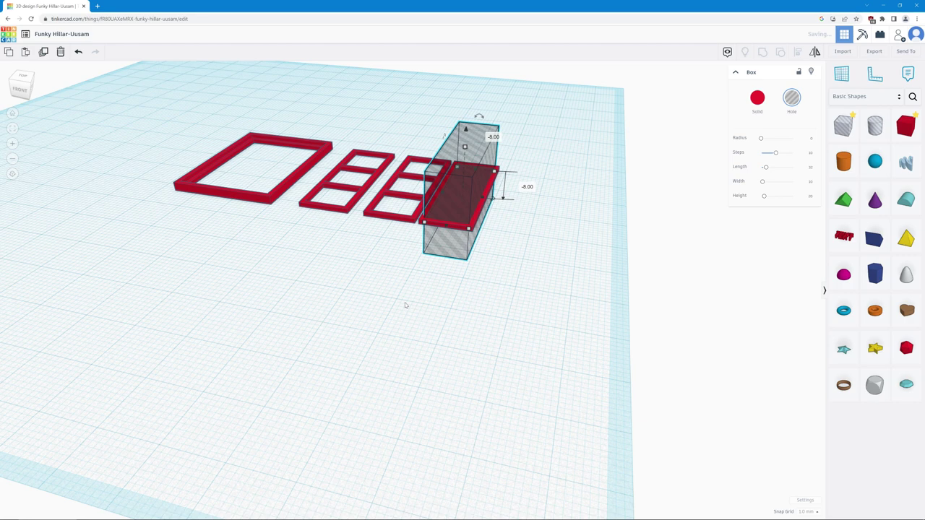
right_drag(406, 305, 479, 368)
shift+click(461, 295)
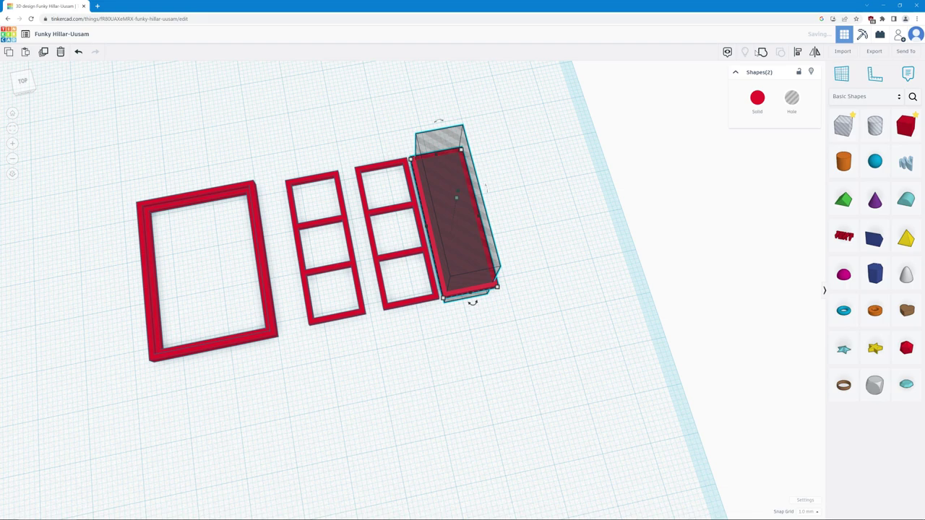
key(ctrl+g)
right_drag(530, 255, 513, 256)
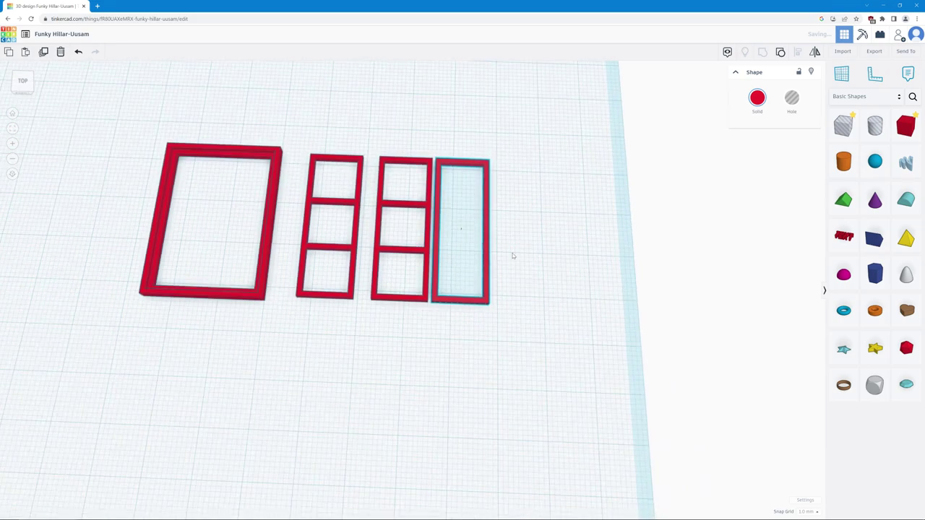
click(518, 184)
- Add another box and shape it into a thin slat 1 mm long and 1 mm high, as wide as the frame's opening
scroll(518, 184, up, 4)
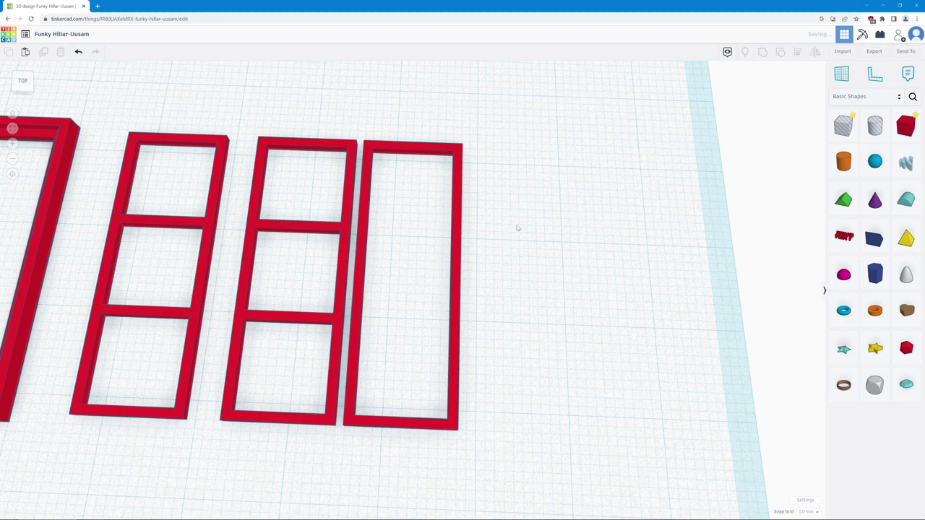
right_drag(523, 227, 578, 145)
scroll(503, 187, down, 2)
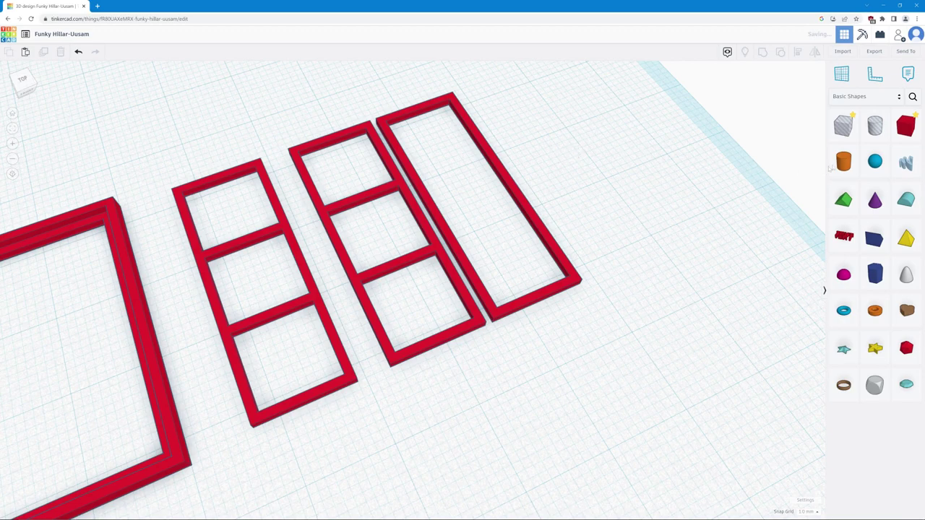
drag(906, 126, 601, 176)
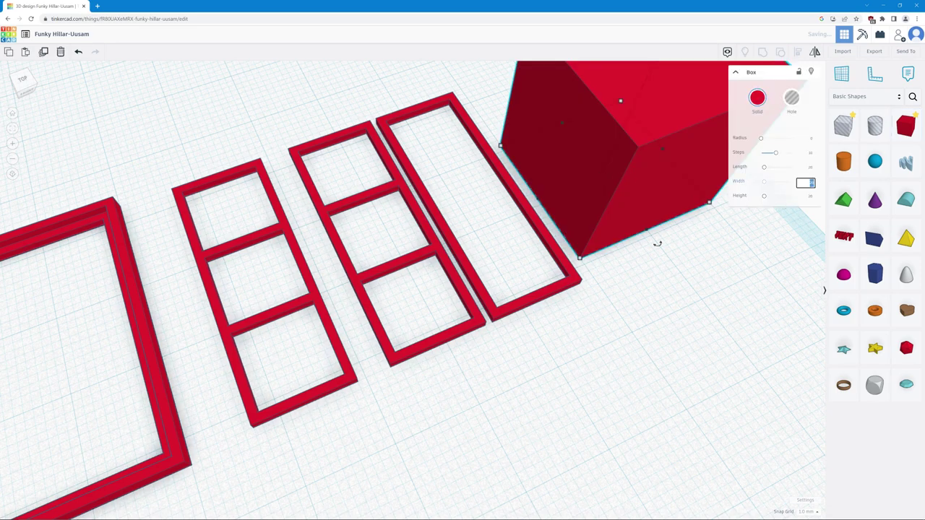
click(814, 170)
text(1)
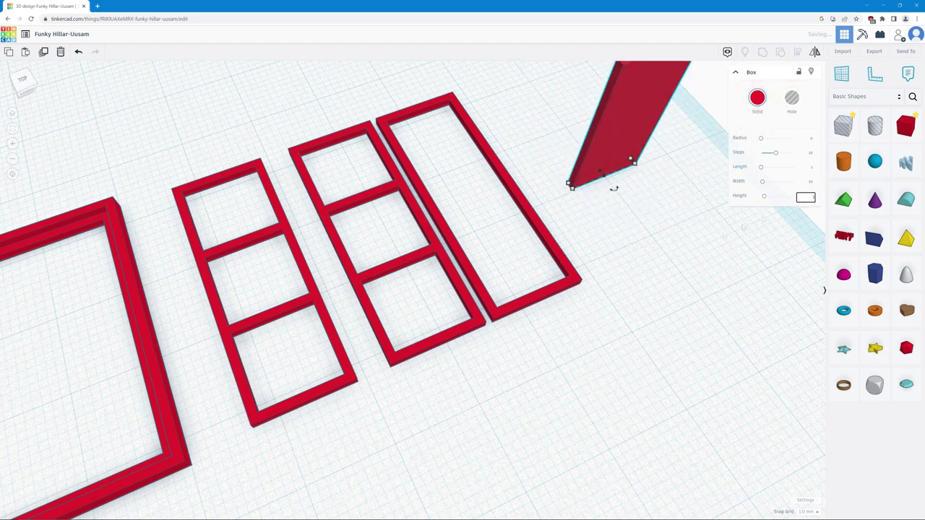
click(665, 251)
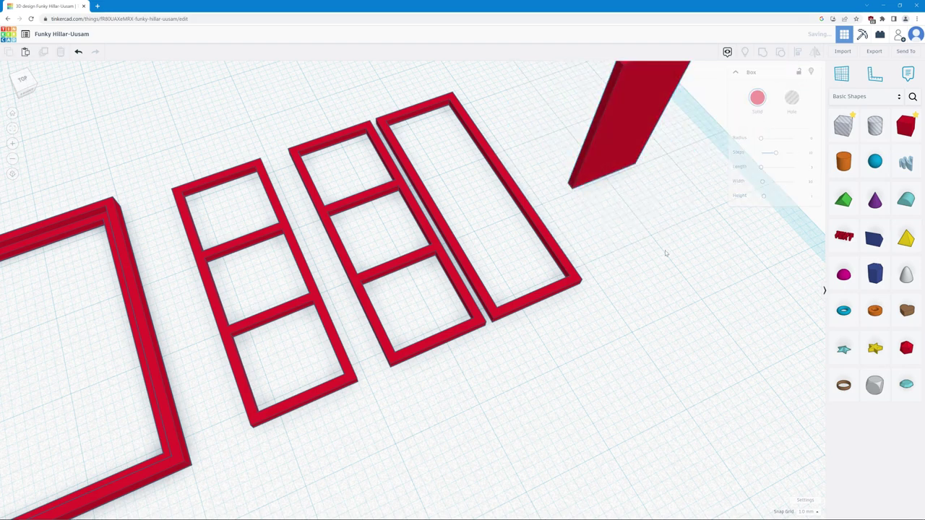
click(592, 177)
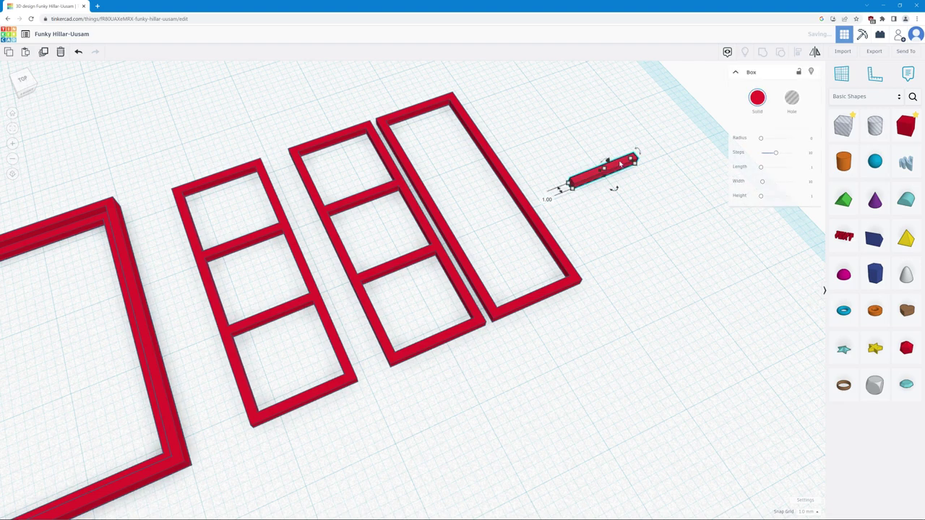
drag(619, 165, 485, 206)
right_drag(487, 248, 479, 211)
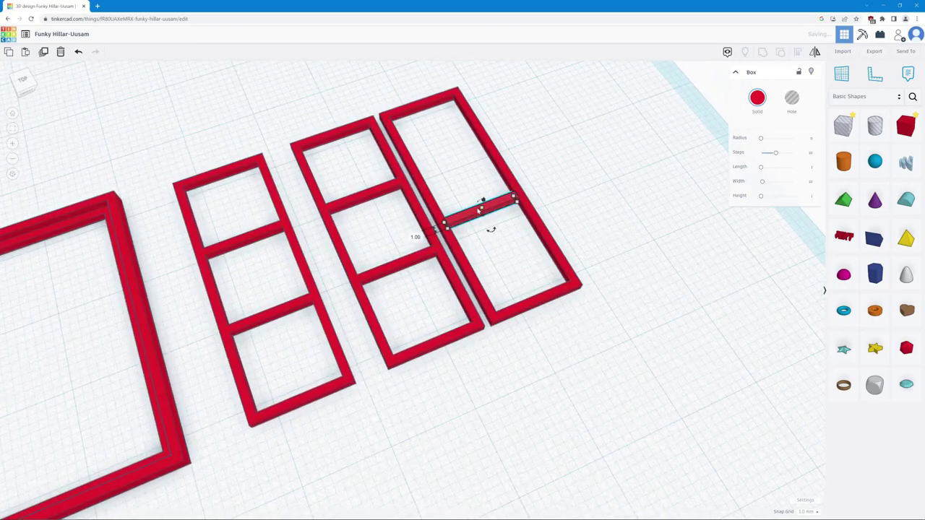
drag(478, 210, 593, 172)
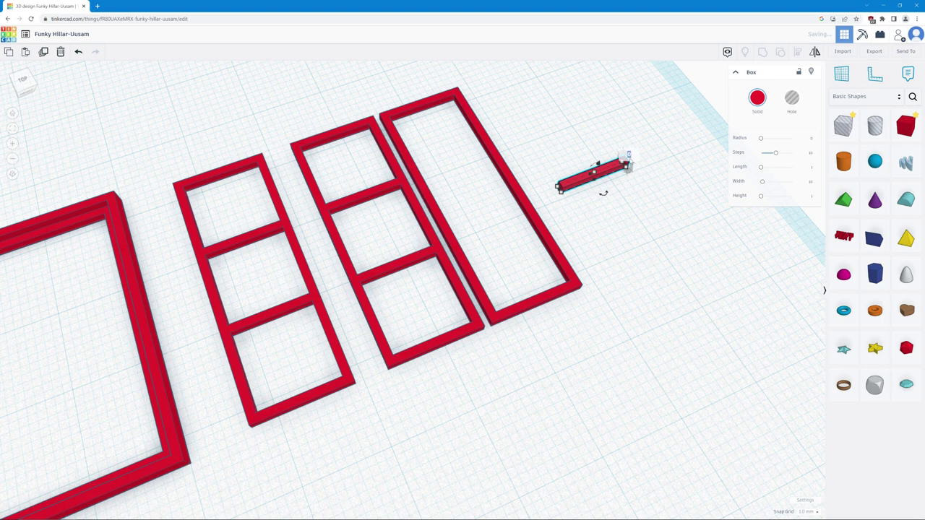
- Tilt the slat about its long axis
drag(628, 165, 631, 161)
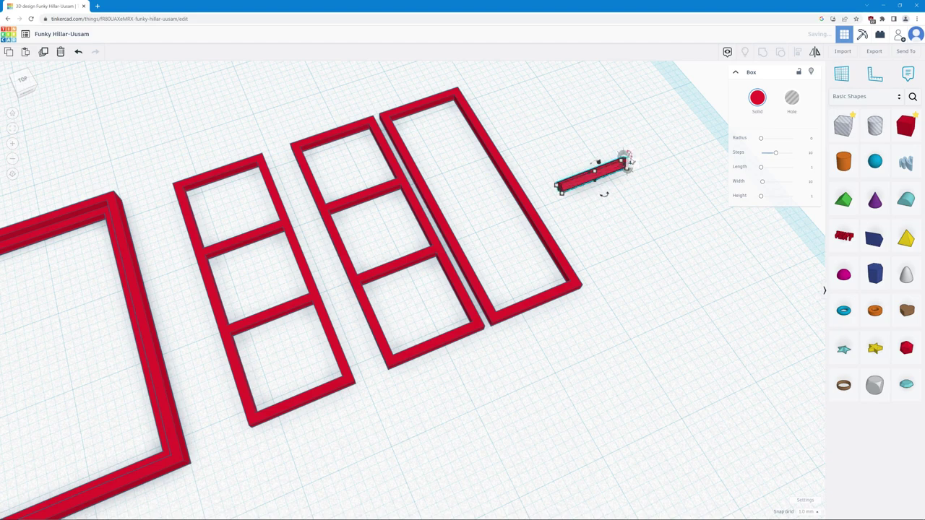
click(600, 222)
scroll(586, 193, up, 1)
scroll(588, 194, down, 1)
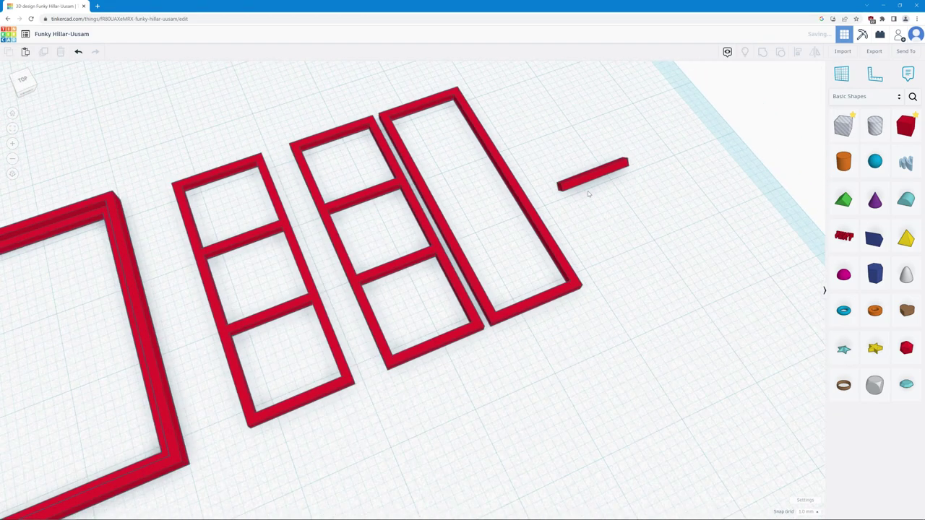
- Place the tilted slat inside the new frame, just below its far short side and spanning the opening
drag(586, 181, 417, 124)
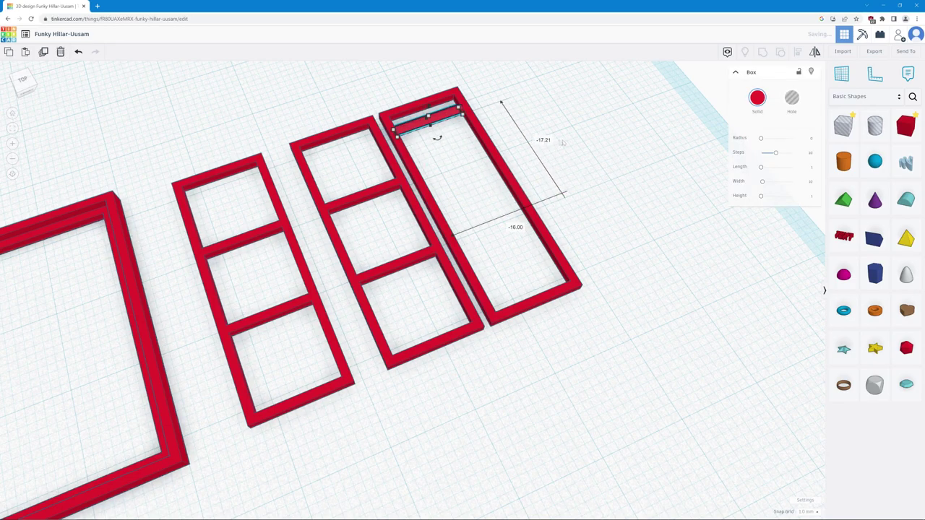
right_drag(564, 173, 580, 99)
middle_drag(579, 100, 577, 163)
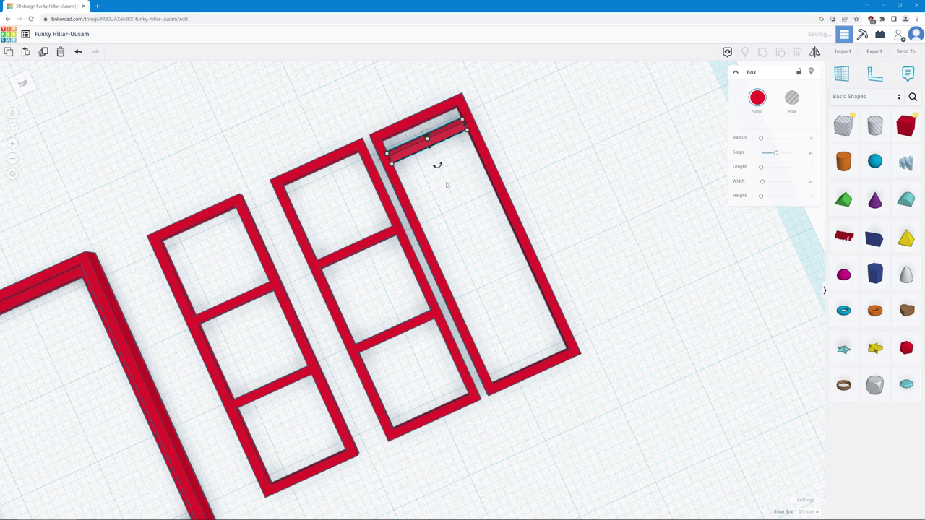
drag(422, 147, 416, 137)
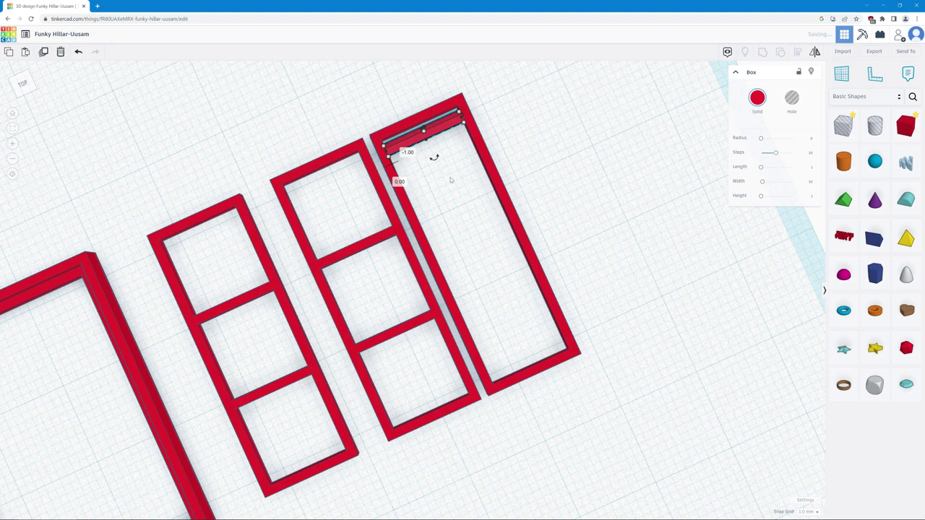
- Duplicate the tilted slat and arrange three copies below it in the frame as an evenly spaced row
key(Right)
key(Right)
key(Right)
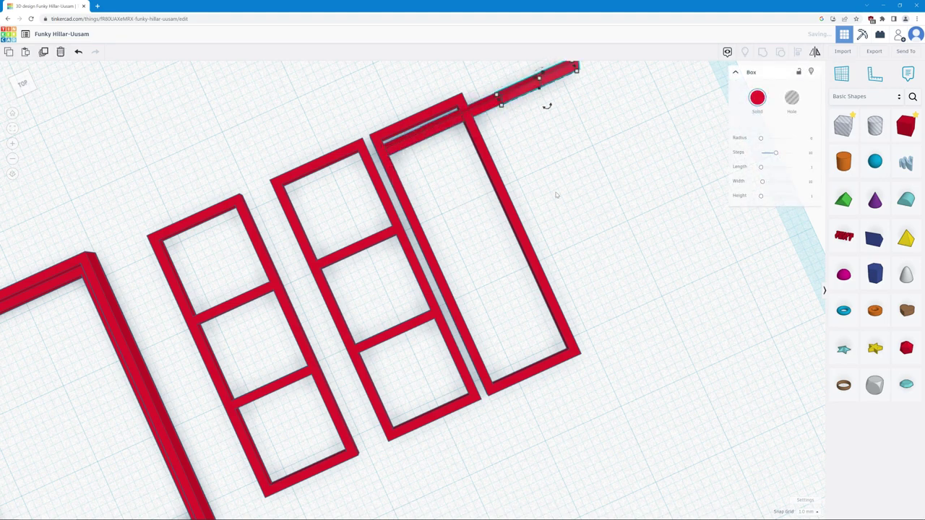
mouse_move(556, 195)
right_down()
mouse_move(556, 214)
mouse_move(554, 186)
right_up()
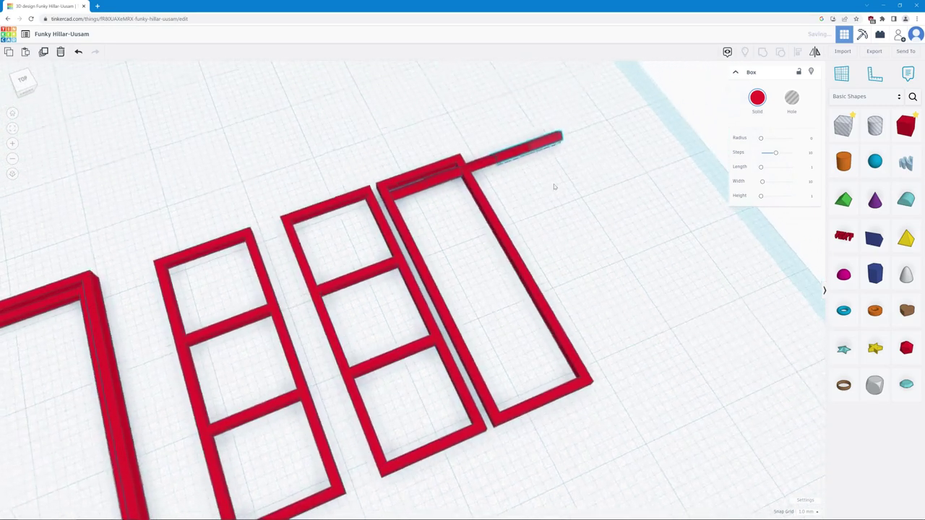
alt+drag(524, 148, 431, 216)
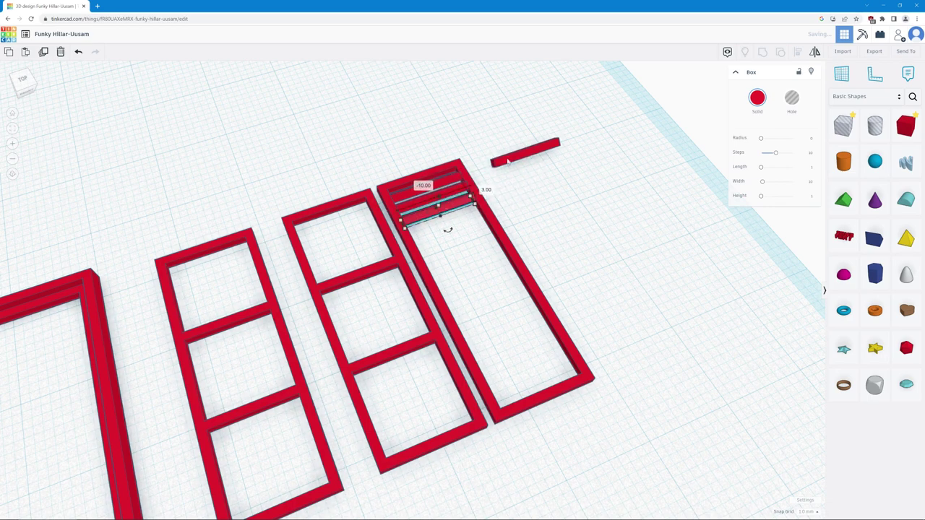
drag(508, 162, 444, 244)
- Duplicate the set of four tilted slats and continue the evenly spaced row down the shutter frame
right_drag(444, 244, 547, 282)
click(420, 175)
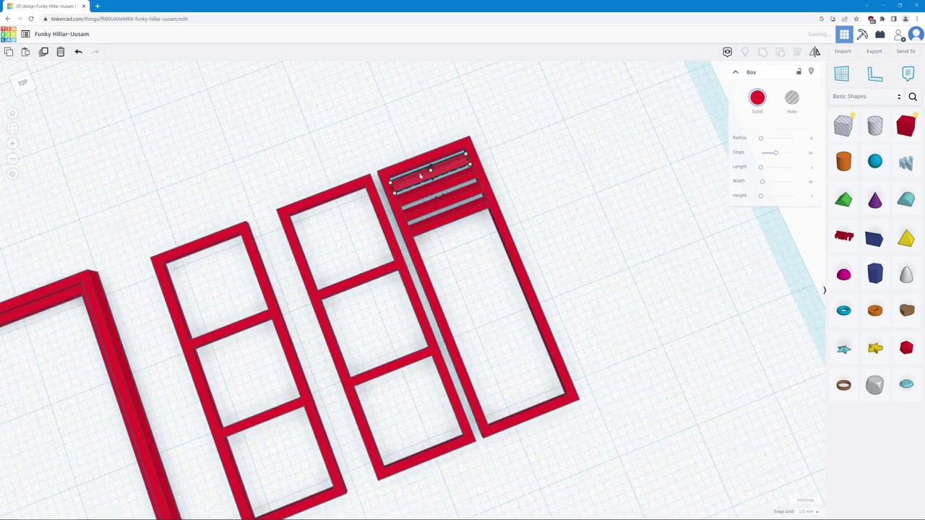
shift+click(424, 189)
shift+click(428, 202)
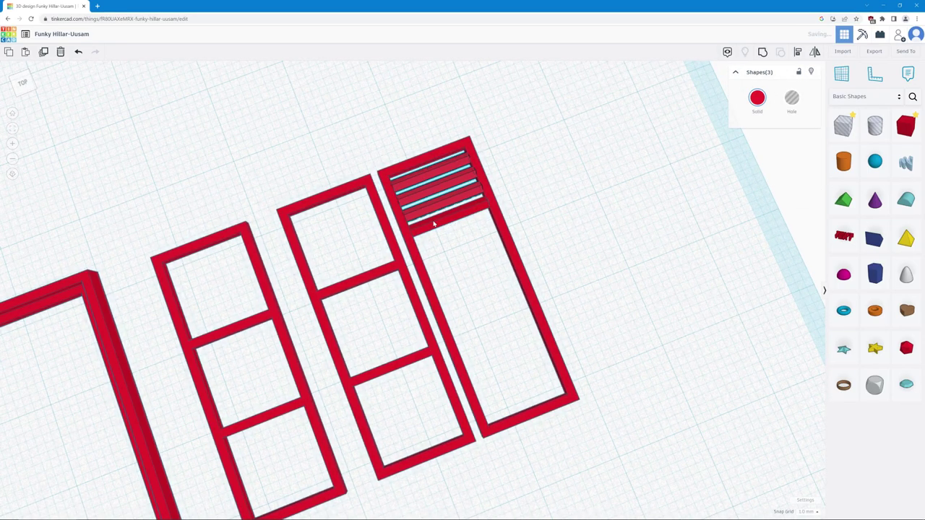
shift+click(433, 215)
drag(433, 224, 477, 204)
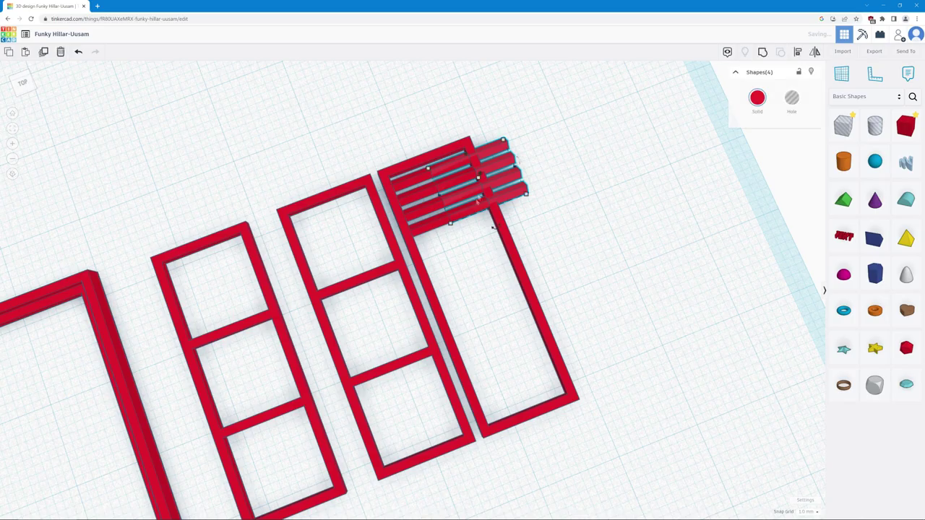
drag(484, 155, 470, 232)
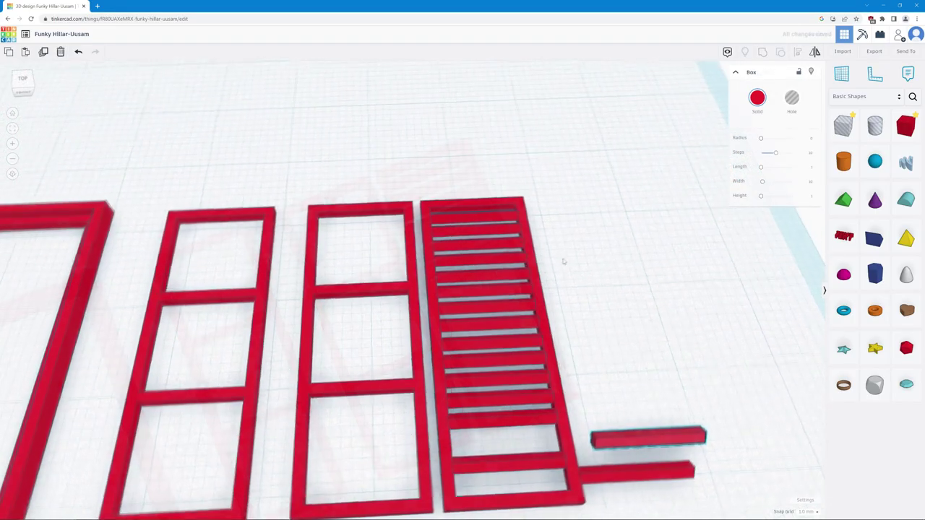
- Fill the remaining gap at the frame's near end with single slat copies and nudge the last one 1 mm toward the row
drag(607, 405, 535, 426)
key(ctrl+d)
right_drag(535, 426, 541, 424)
mouse_move(542, 424)
mouse_down()
mouse_move(639, 359)
mouse_move(547, 381)
mouse_move(539, 418)
mouse_up()
drag(655, 410, 515, 434)
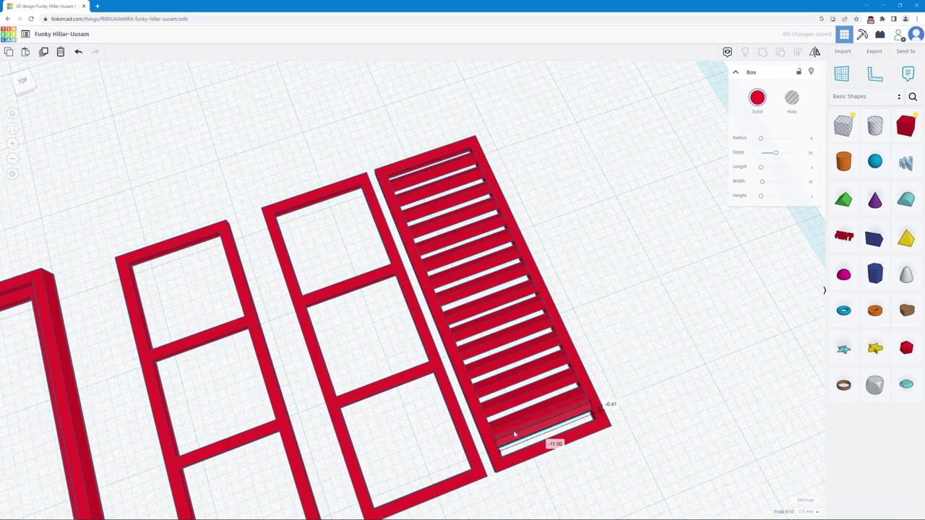
key(Up)
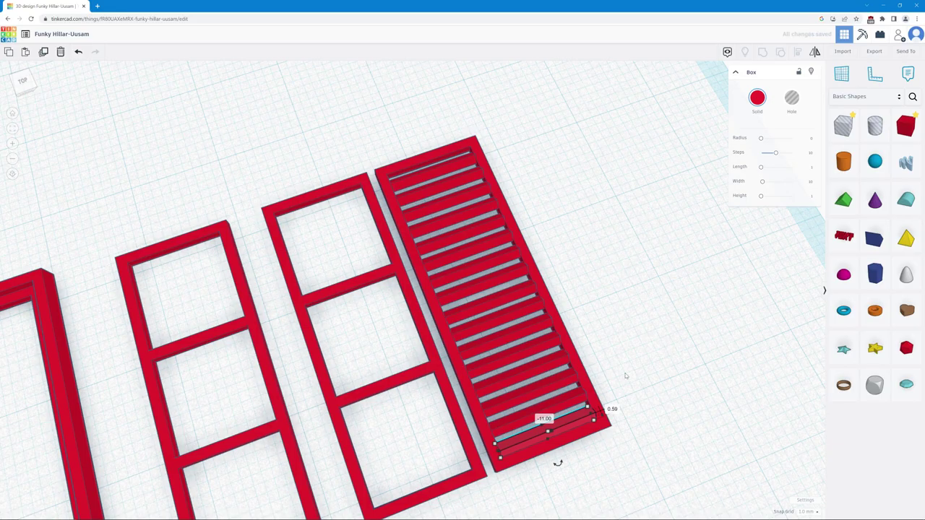
- Move the neighbouring three-pane window frame behind the other one and group the shutter frame with its slats
right_drag(626, 375, 436, 207)
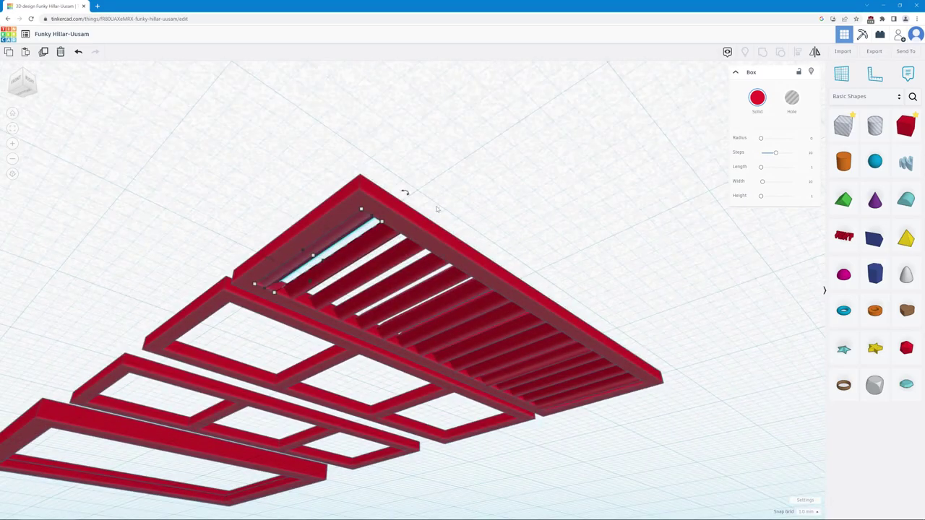
scroll(436, 209, up, 5)
scroll(436, 209, down, 5)
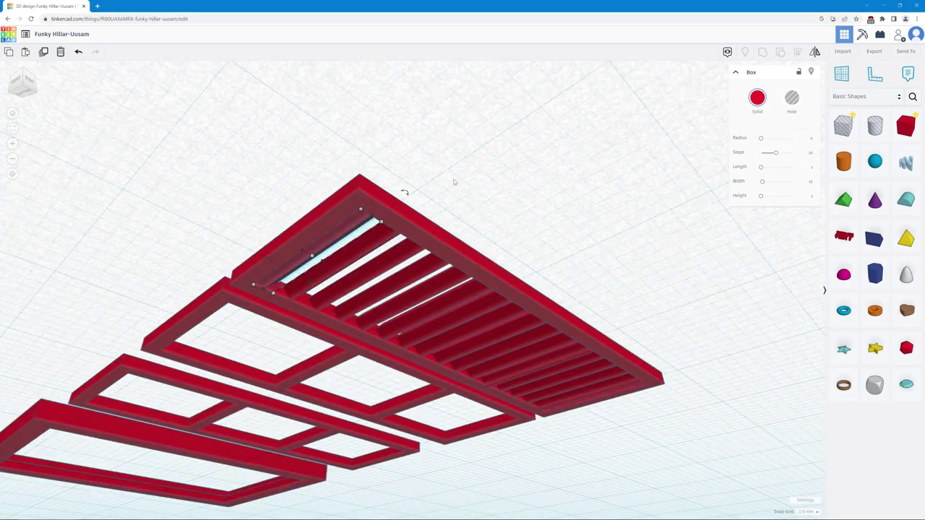
right_drag(453, 182, 264, 268)
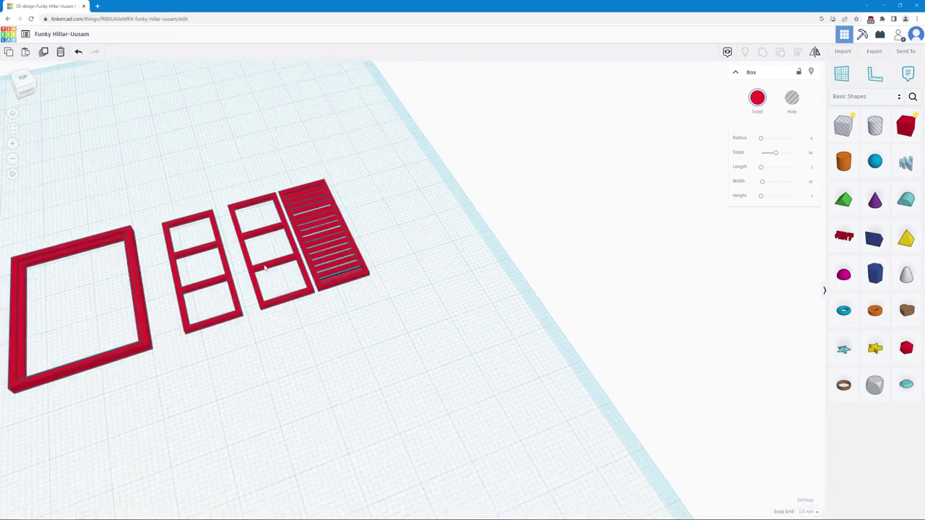
drag(264, 267, 160, 165)
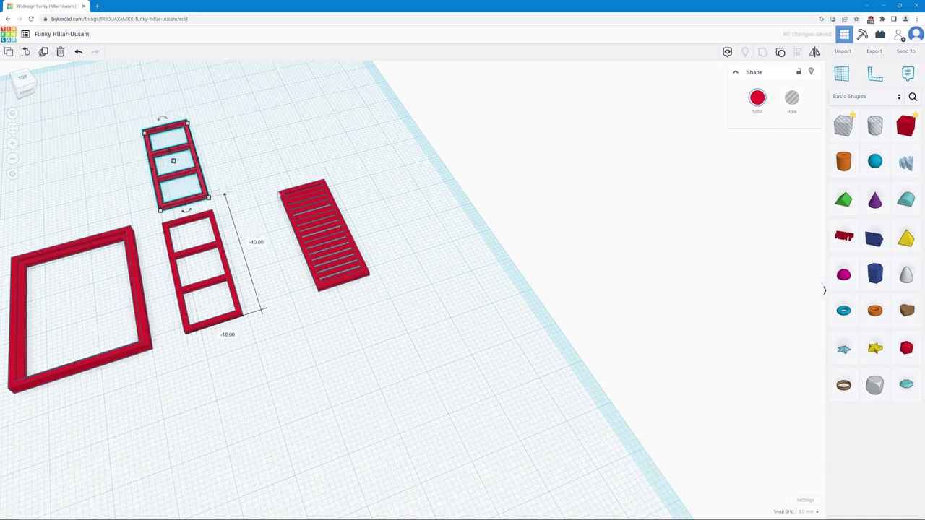
drag(253, 171, 419, 330)
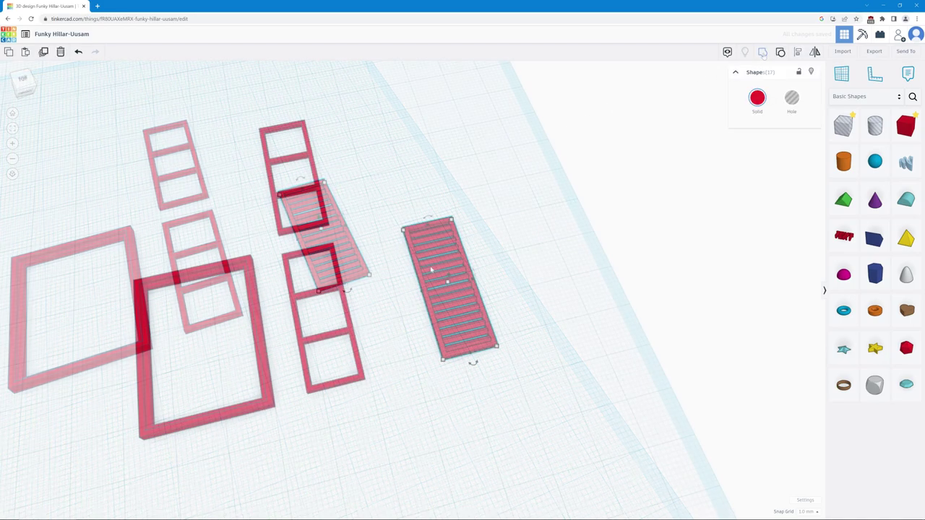
- Place the grouped shutter over the large window frame, covering one side of its opening, and adjust its position
drag(434, 268, 165, 344)
right_drag(165, 343, 187, 413)
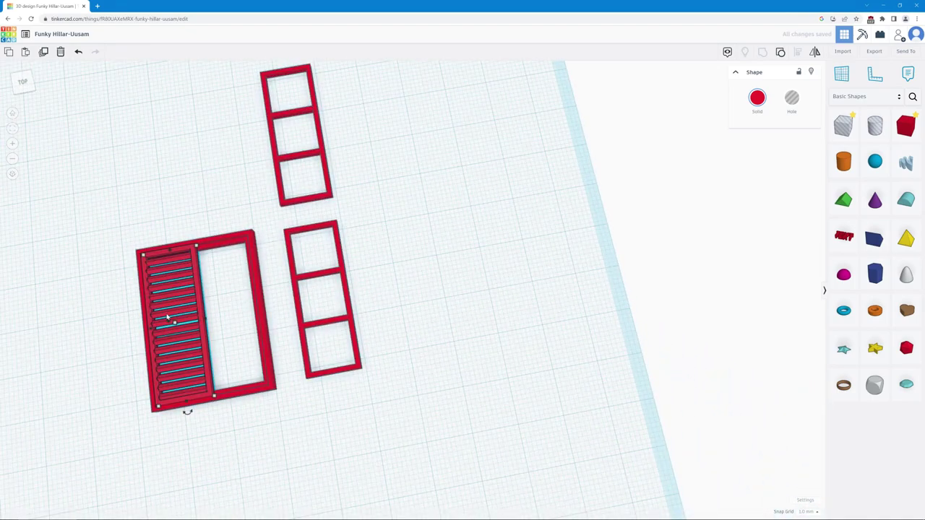
drag(167, 318, 188, 312)
drag(225, 288, 252, 285)
right_drag(220, 441, 201, 465)
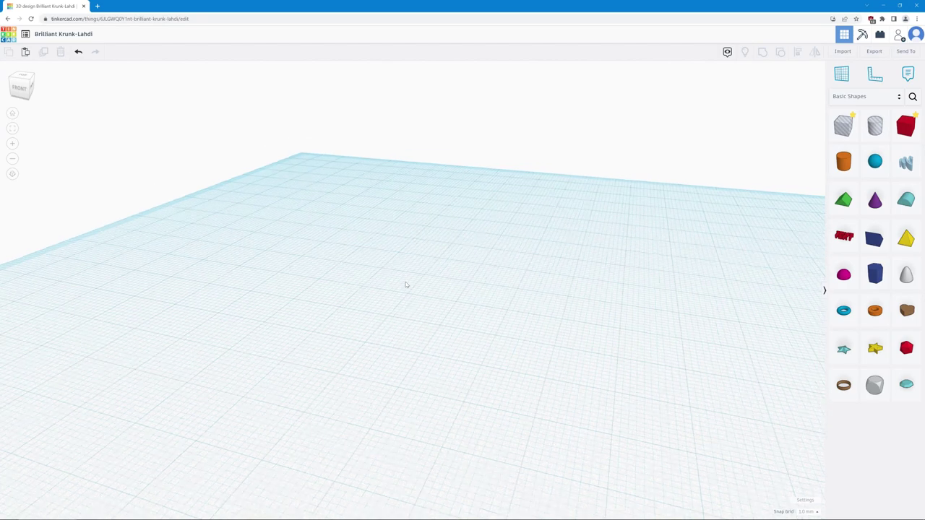
- Add a Round Roof shape to the empty workplane of the new design and flip it 180° so its flat face points up
right_drag(407, 287, 464, 293)
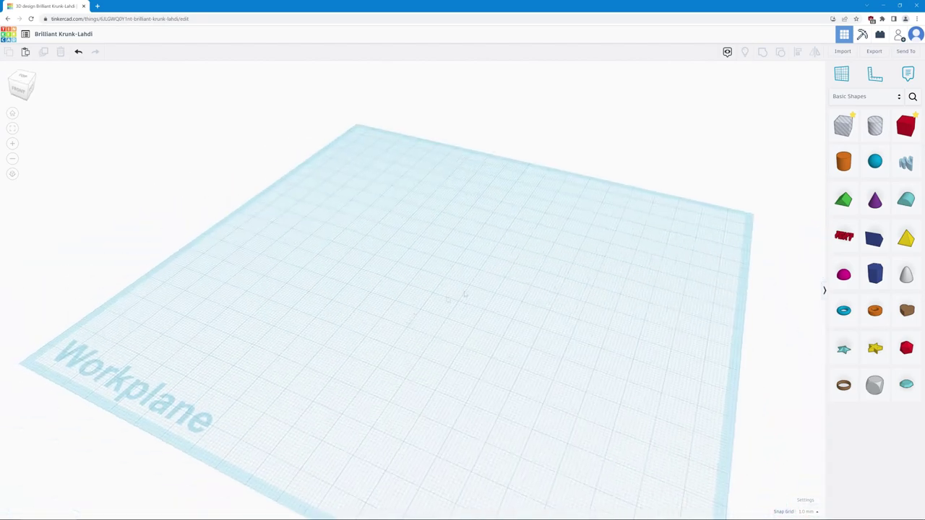
drag(906, 205, 381, 320)
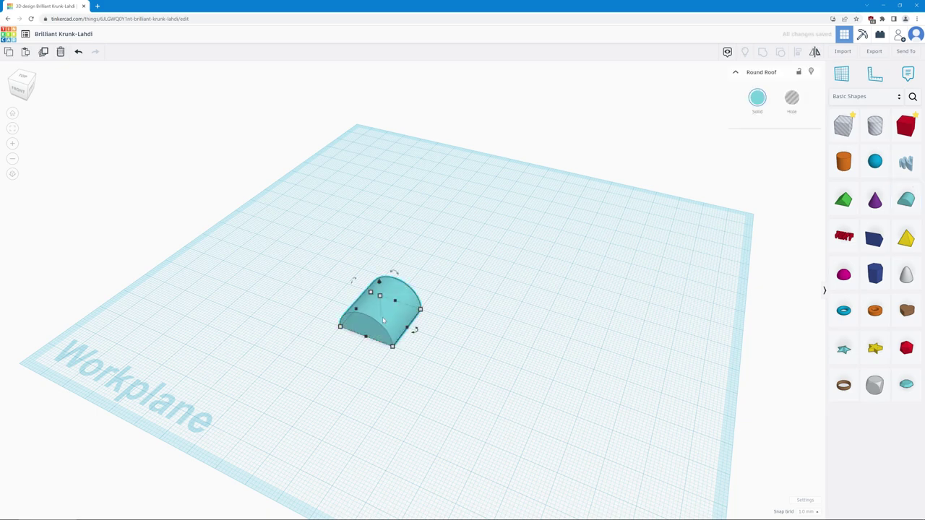
scroll(382, 318, up, 5)
mouse_move(296, 218)
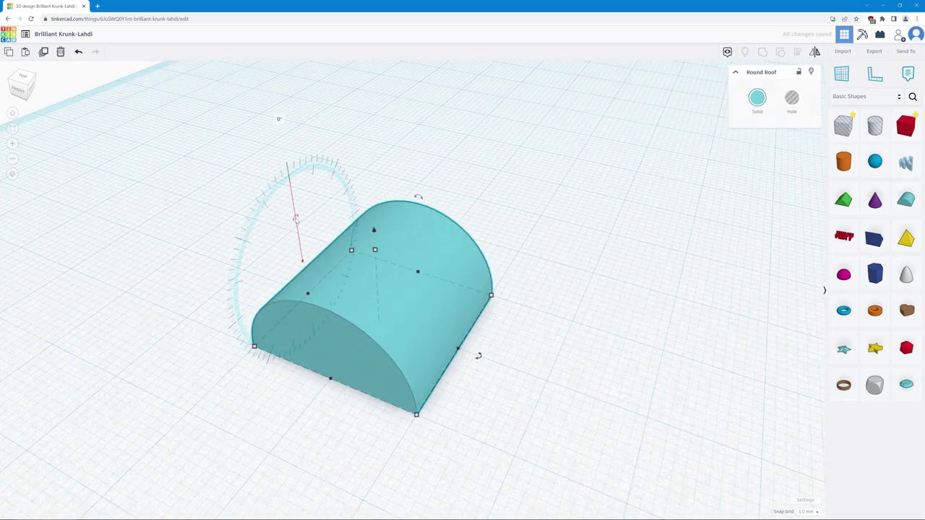
drag(295, 218, 332, 354)
right_drag(463, 371, 369, 348)
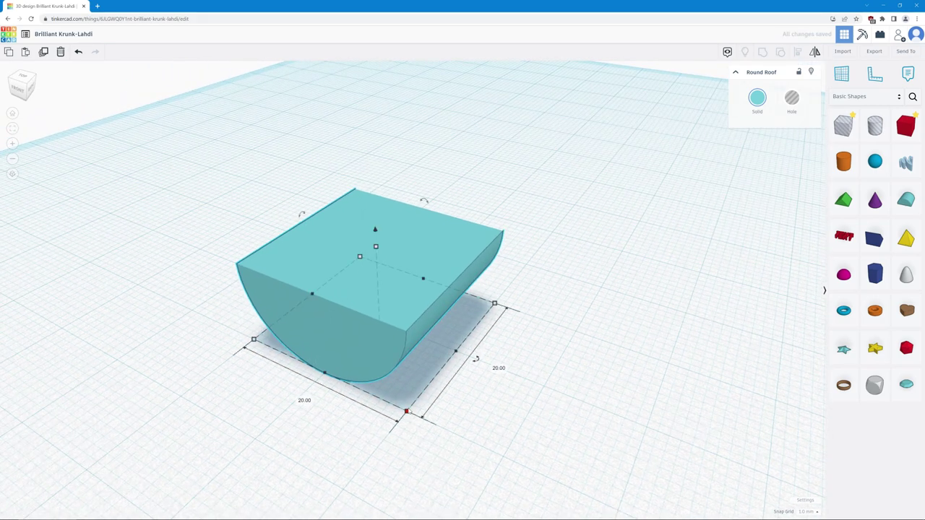
- Resize the flipped round roof into a bar 5 mm wide, 60 mm long and 4 mm high
drag(407, 413, 293, 358)
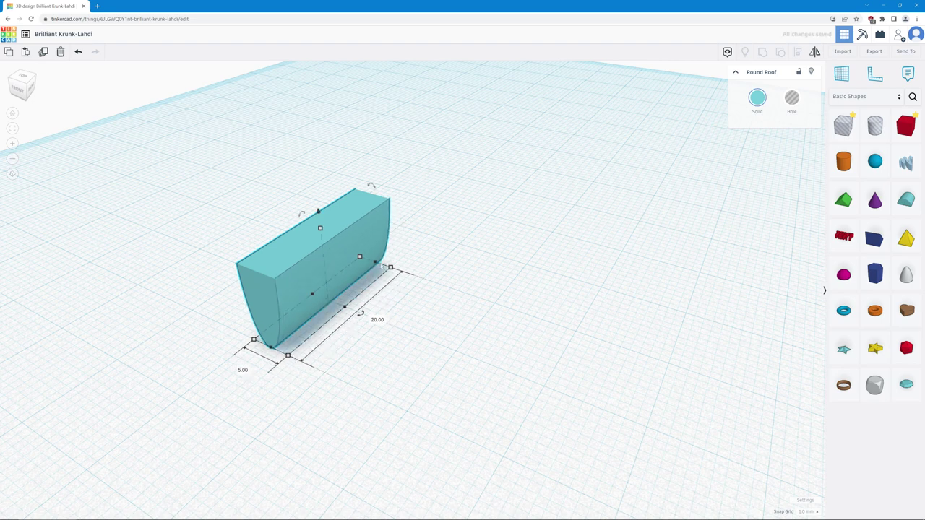
drag(390, 269, 511, 164)
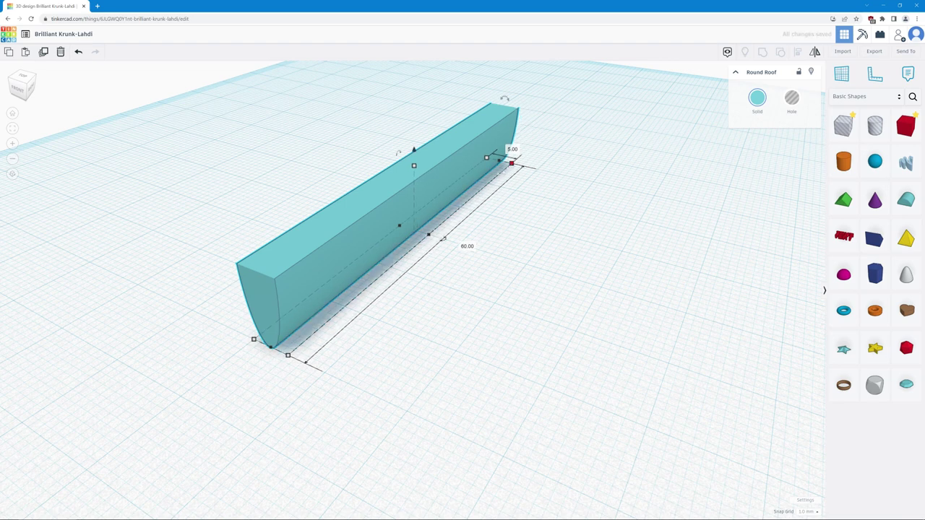
drag(414, 150, 414, 206)
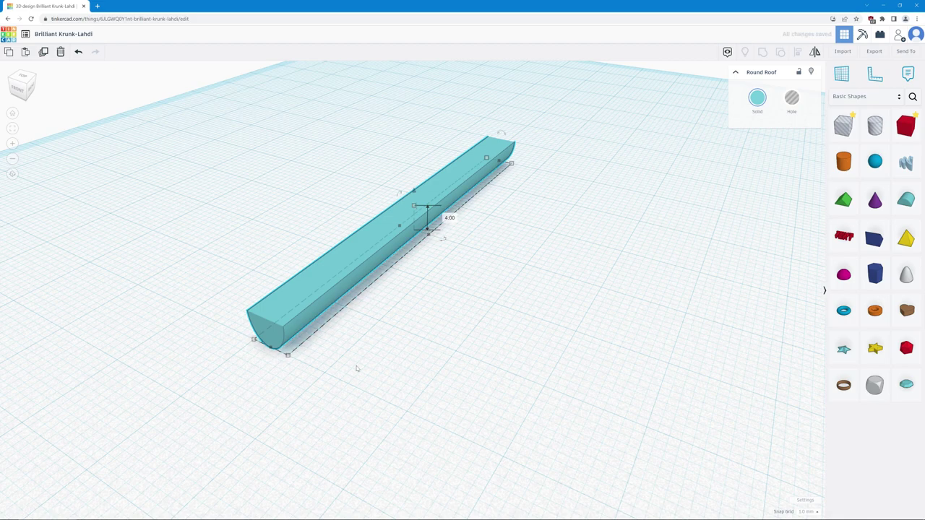
mouse_move(357, 372)
right_down()
mouse_move(488, 309)
mouse_move(440, 344)
mouse_move(373, 366)
right_up()
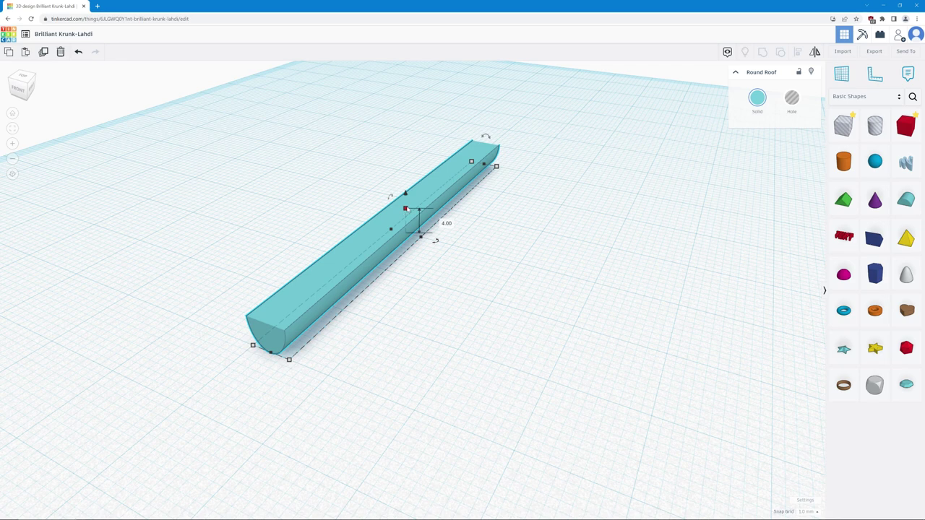
- Add a second Round Roof beside the bar and flip it 180° so its flat face points up
drag(906, 199, 459, 352)
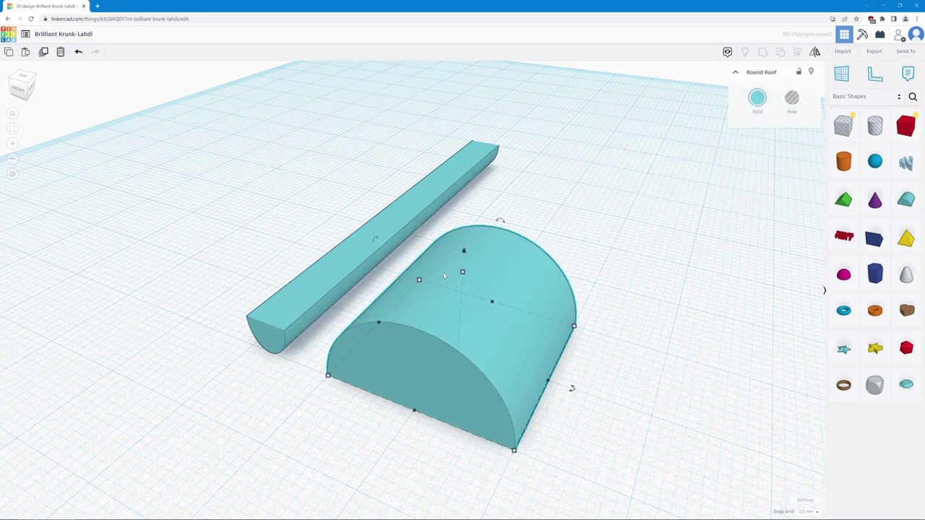
drag(375, 241, 394, 179)
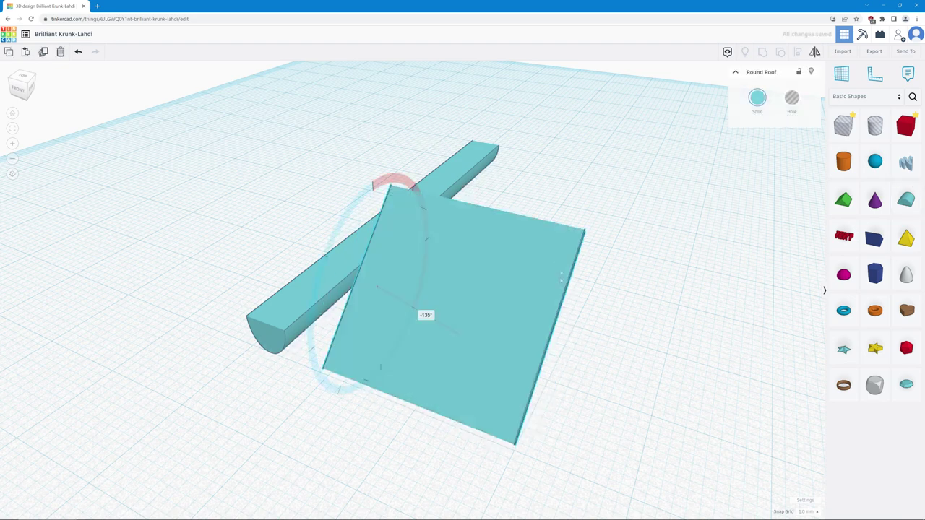
drag(425, 371, 387, 380)
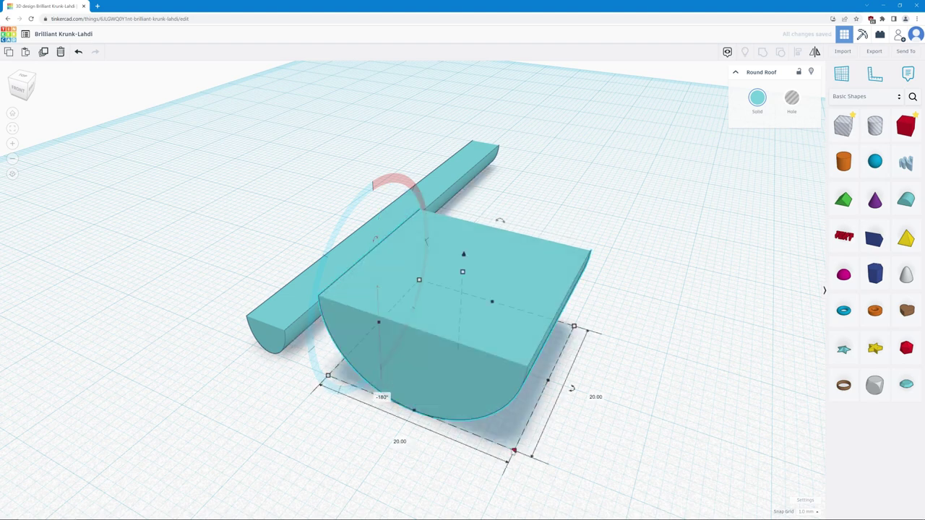
- Resize the second round roof into a narrower bar 3 mm wide, 60 mm long and 3 mm high
drag(514, 452, 356, 387)
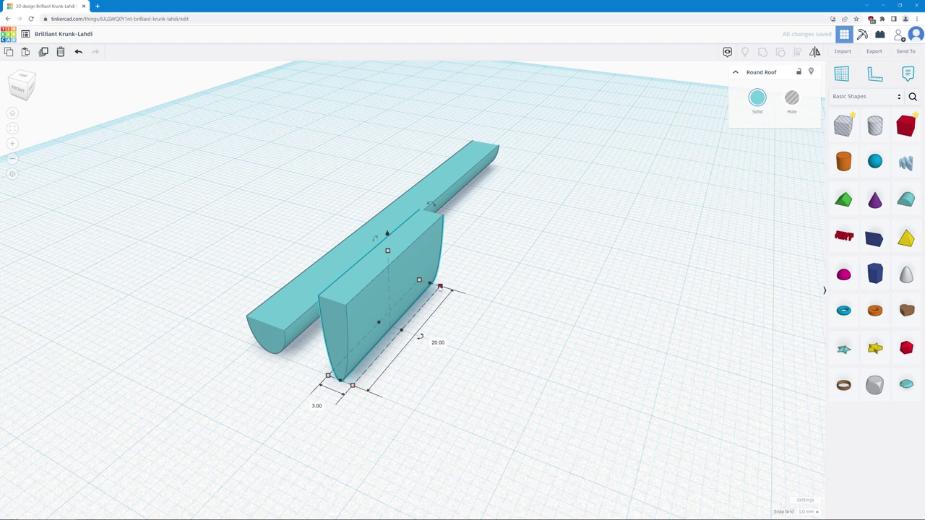
drag(441, 286, 539, 175)
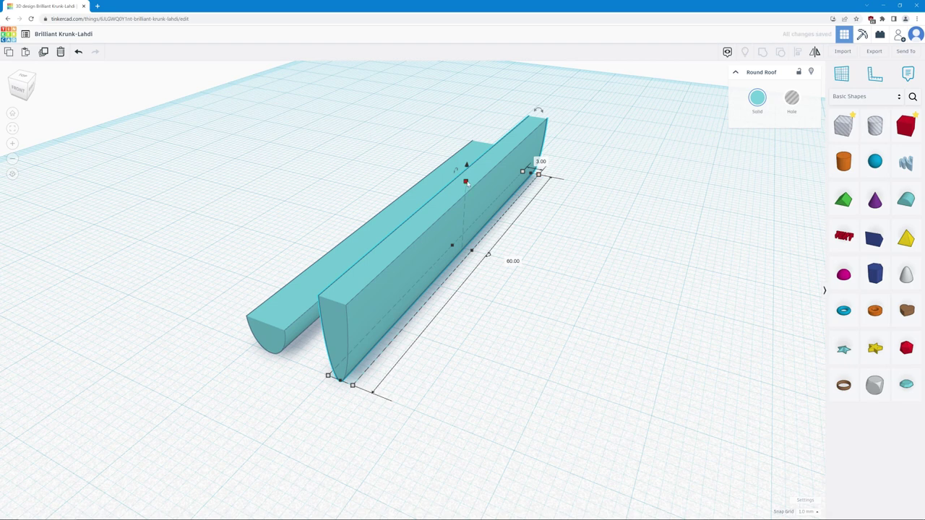
drag(466, 182, 463, 230)
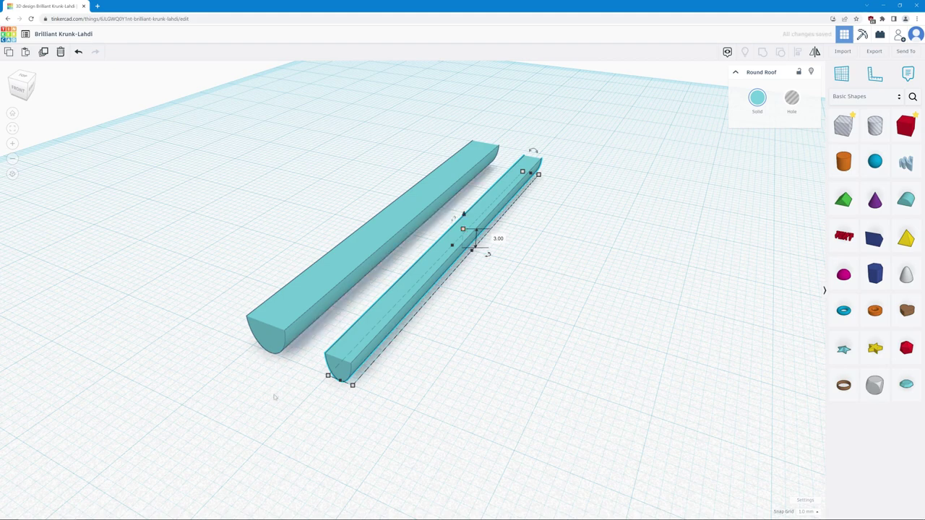
right_drag(275, 397, 322, 388)
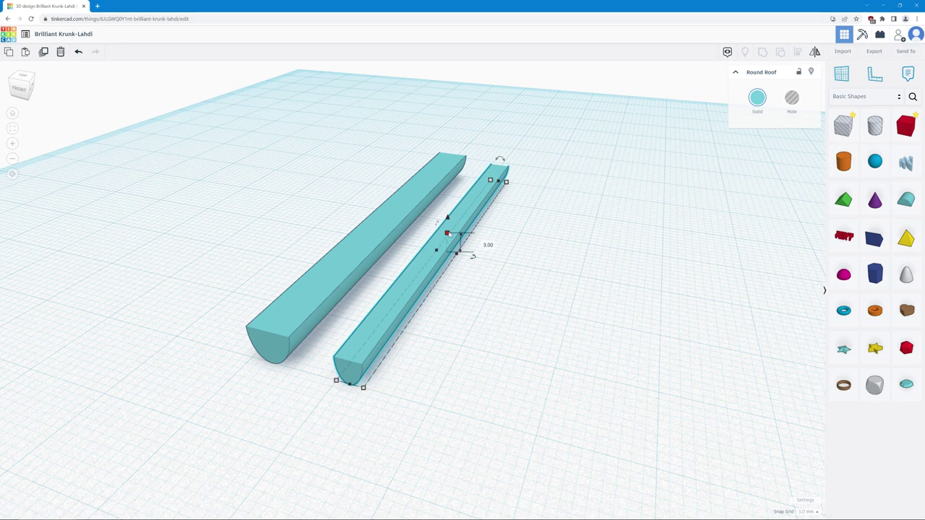
- Raise the narrower bar 1 mm above the workplane and shift it 8 mm sideways to sit centred inside the wider bar
right_drag(448, 232, 434, 274)
drag(381, 259, 381, 255)
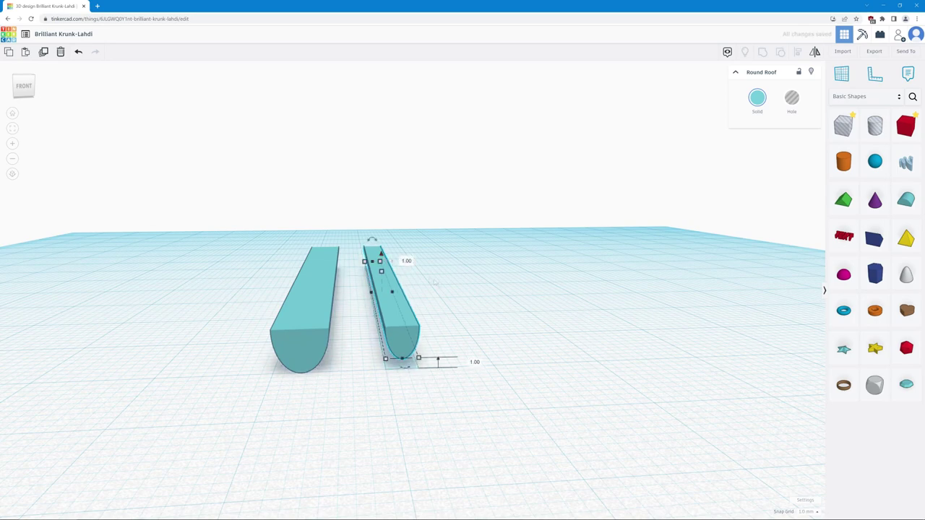
right_drag(460, 290, 430, 286)
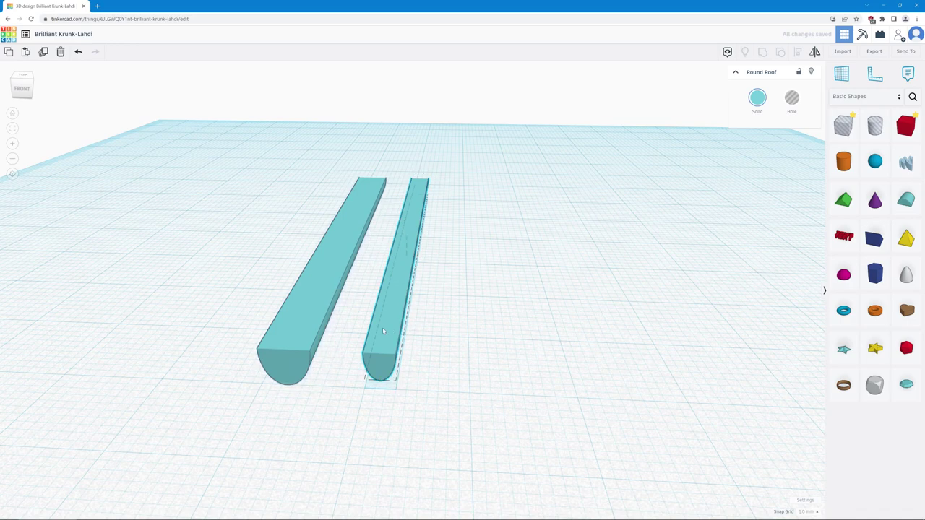
drag(382, 328, 292, 328)
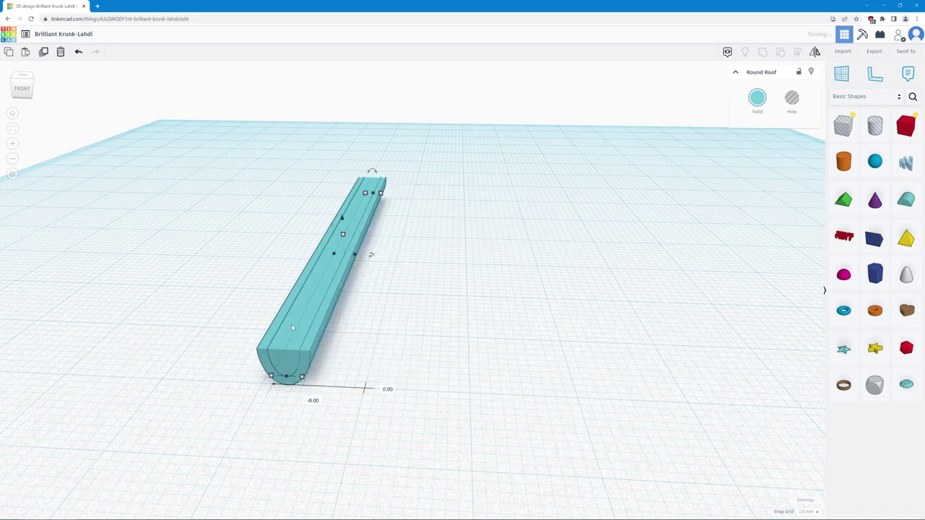
right_drag(211, 350, 226, 367)
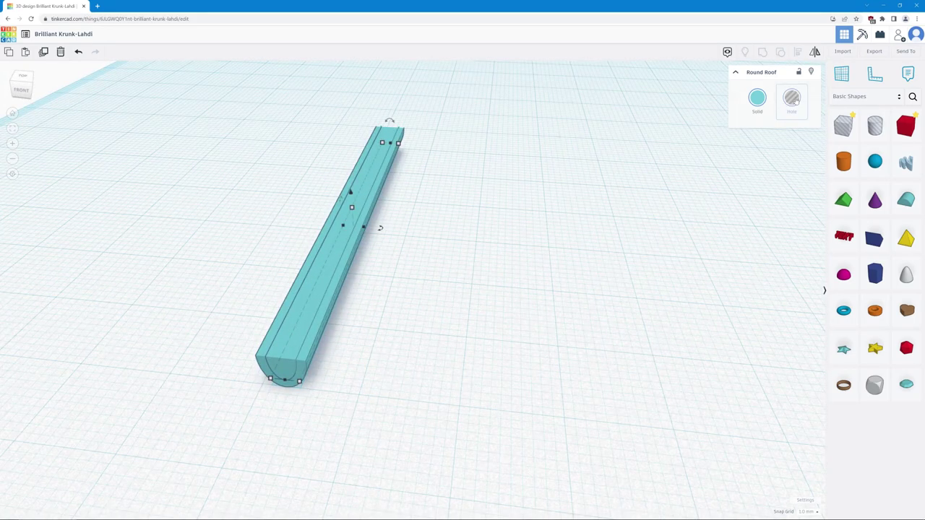
- Turn the narrower bar into a hole and group it with the wider bar to hollow out the gutter
click(793, 99)
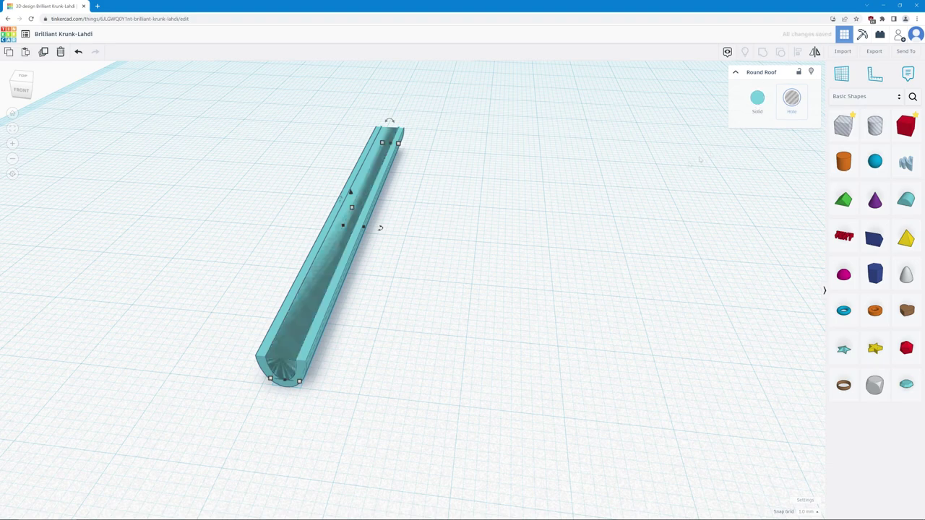
right_drag(432, 334, 348, 347)
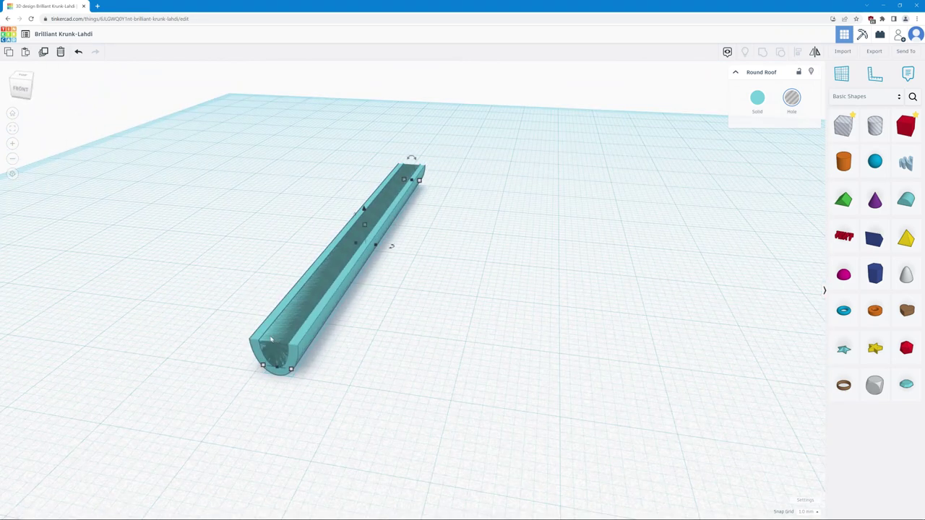
shift+click(257, 335)
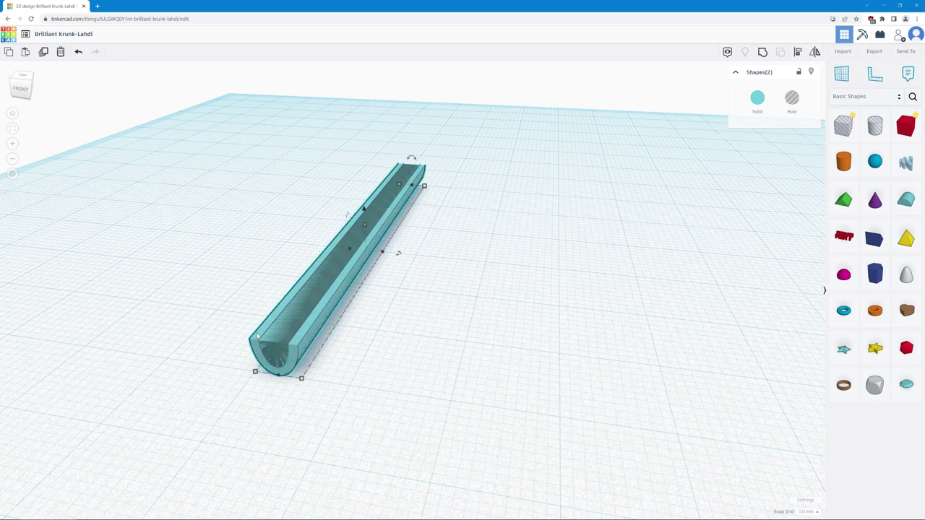
click(763, 54)
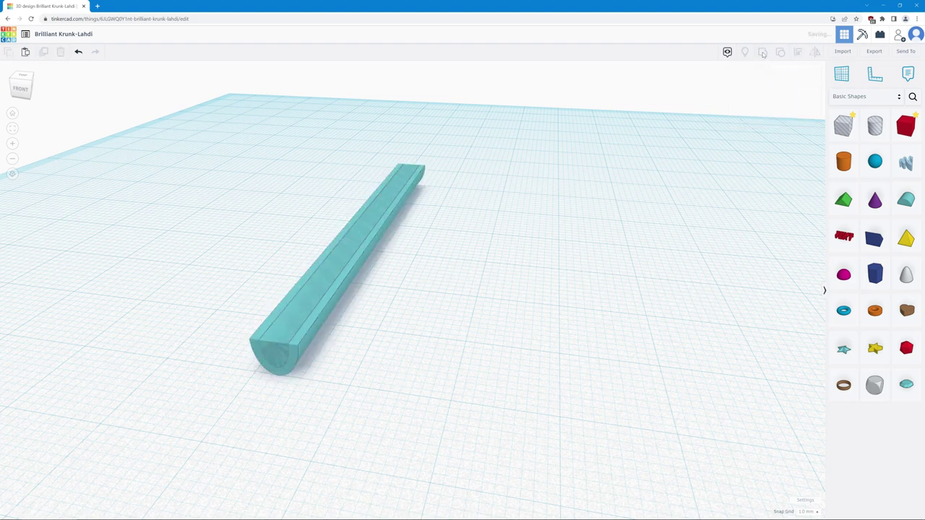
scroll(217, 303, up, 5)
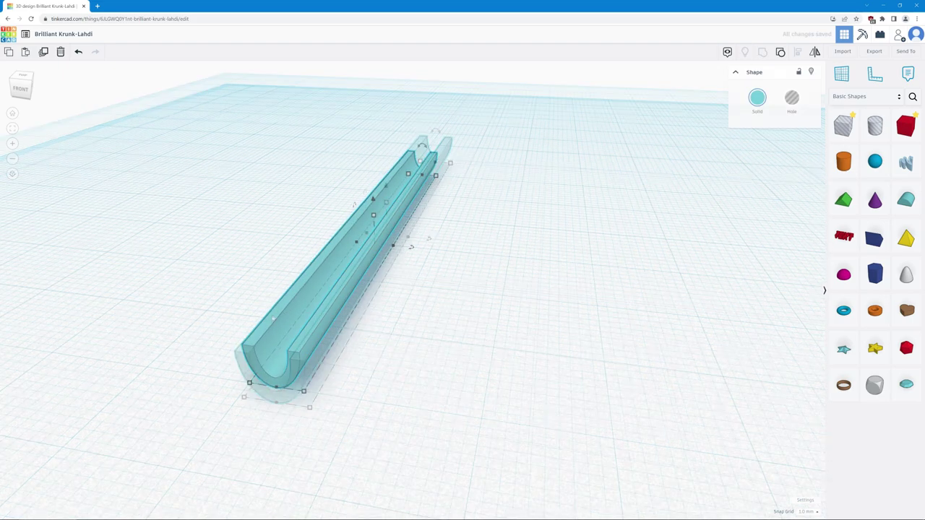
right_drag(223, 297, 325, 345)
scroll(311, 334, down, 5)
right_drag(141, 330, 238, 387)
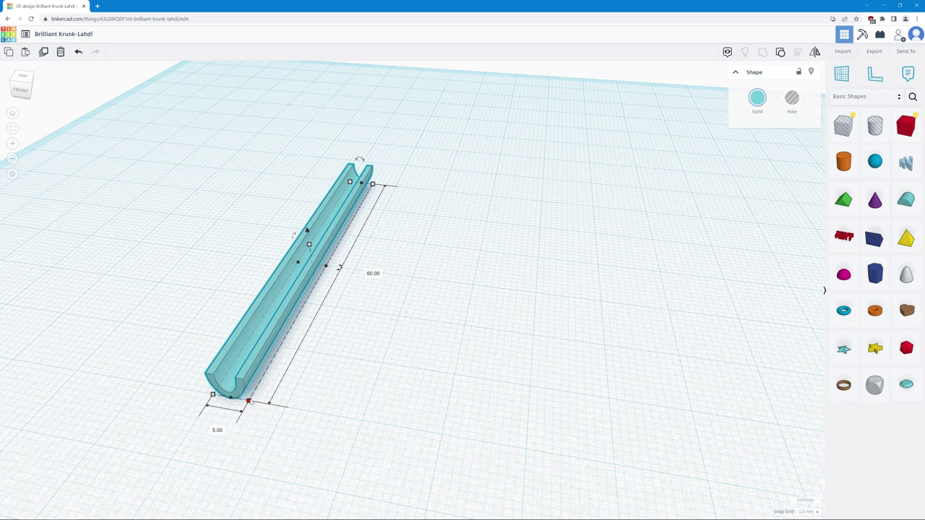
- Add a new Round Roof beside the gutter and flip it 180° so its flat face points up
click(894, 210)
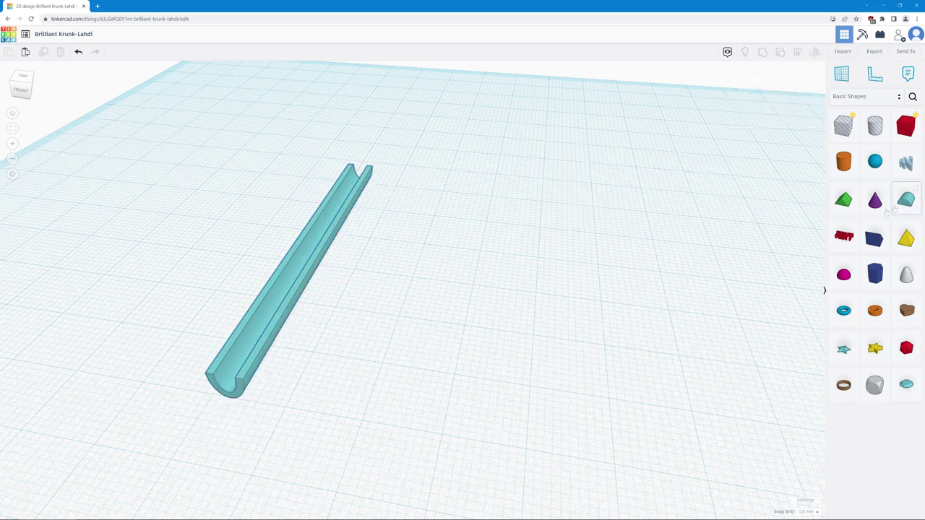
drag(894, 209, 382, 367)
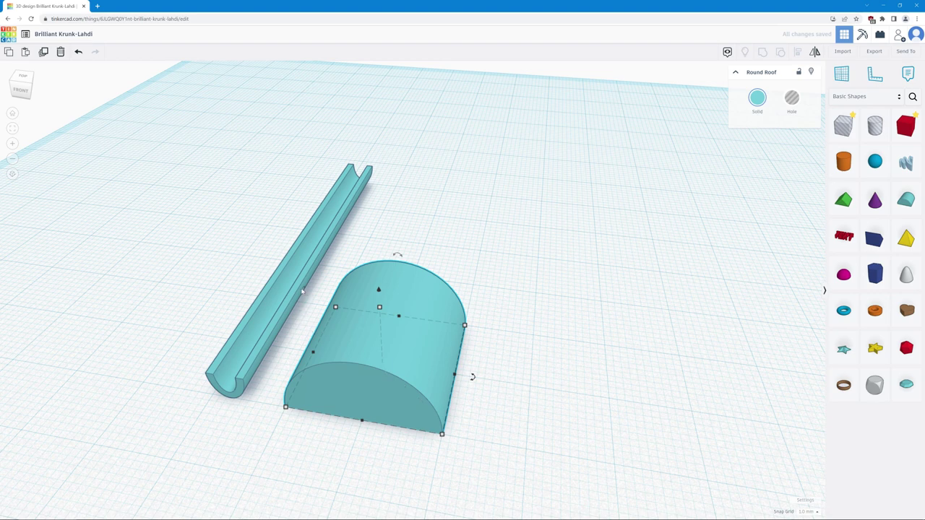
right_drag(302, 291, 376, 289)
drag(310, 197, 329, 384)
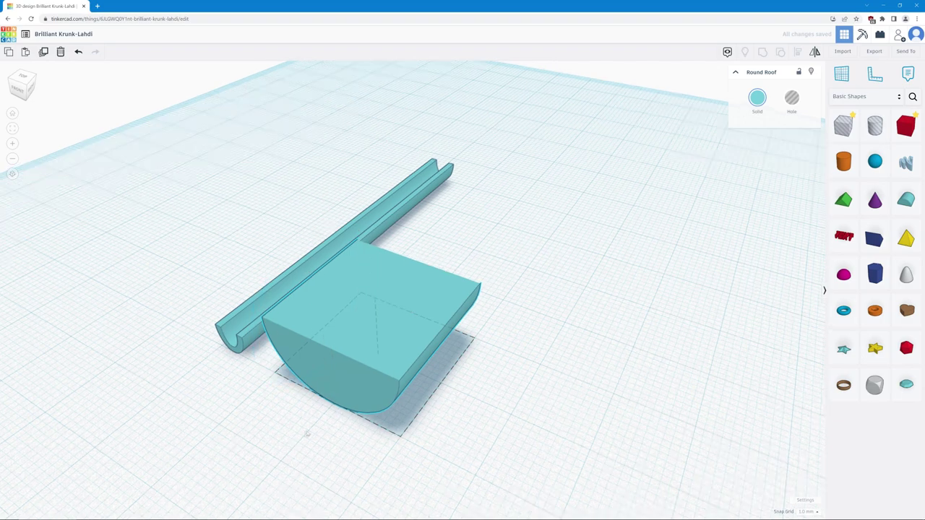
right_drag(307, 434, 349, 428)
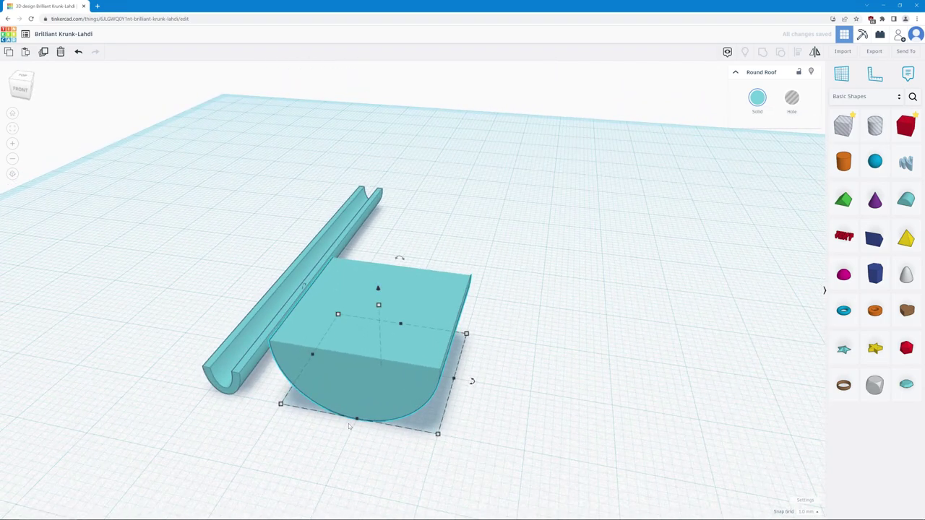
- Resize the flipped round roof into a thin half-disc 7 mm wide, 1 mm thick and 4 mm high
mouse_move(437, 434)
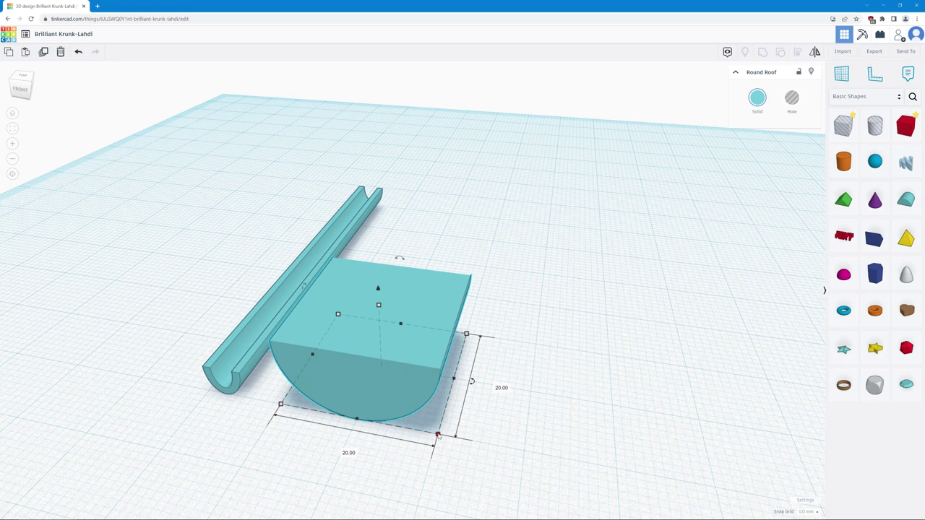
drag(438, 434, 333, 415)
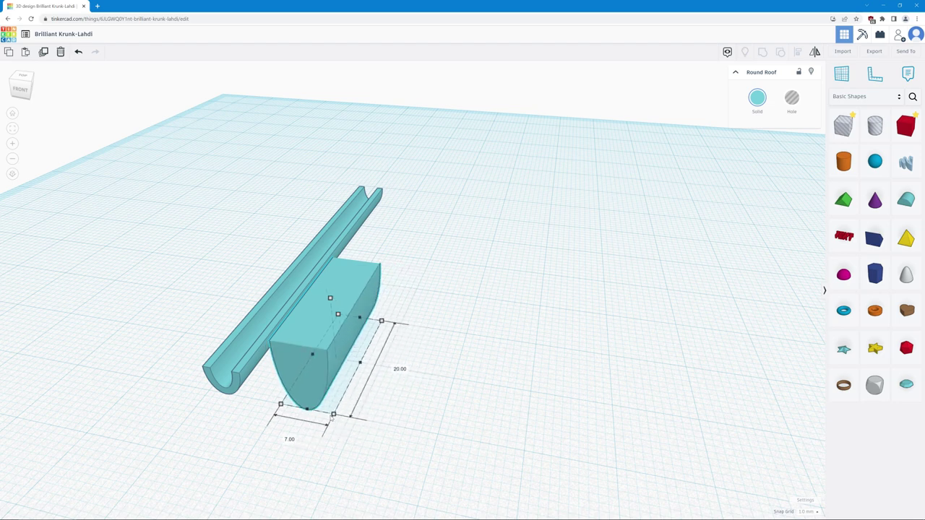
drag(333, 415, 333, 414)
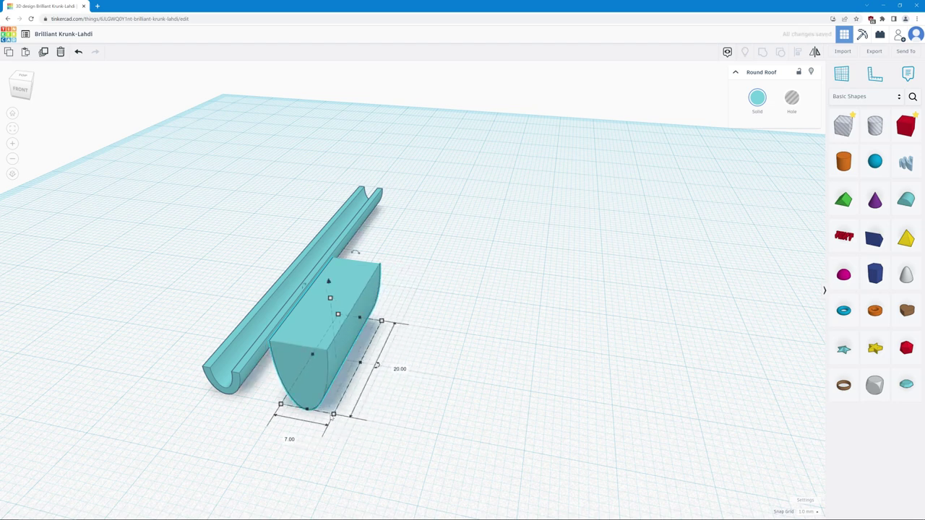
drag(380, 321, 336, 410)
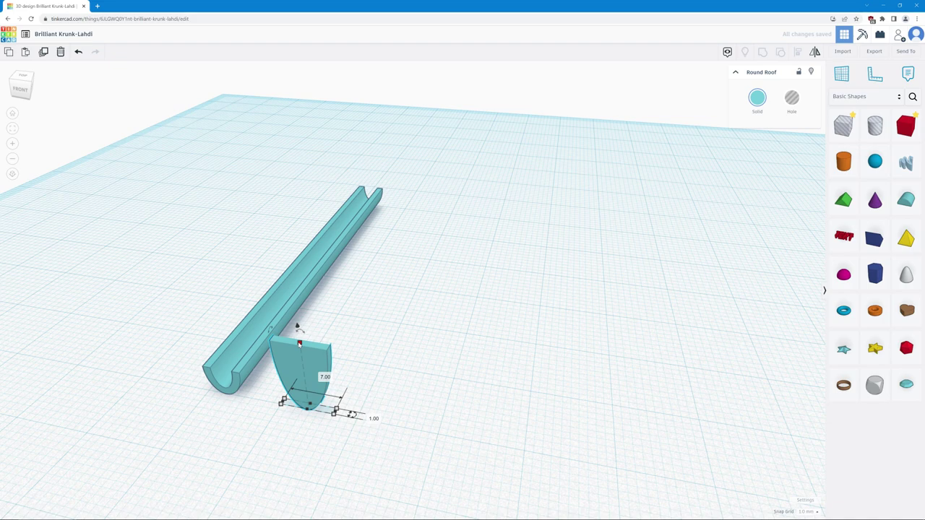
drag(300, 344, 304, 383)
right_drag(304, 383, 217, 418)
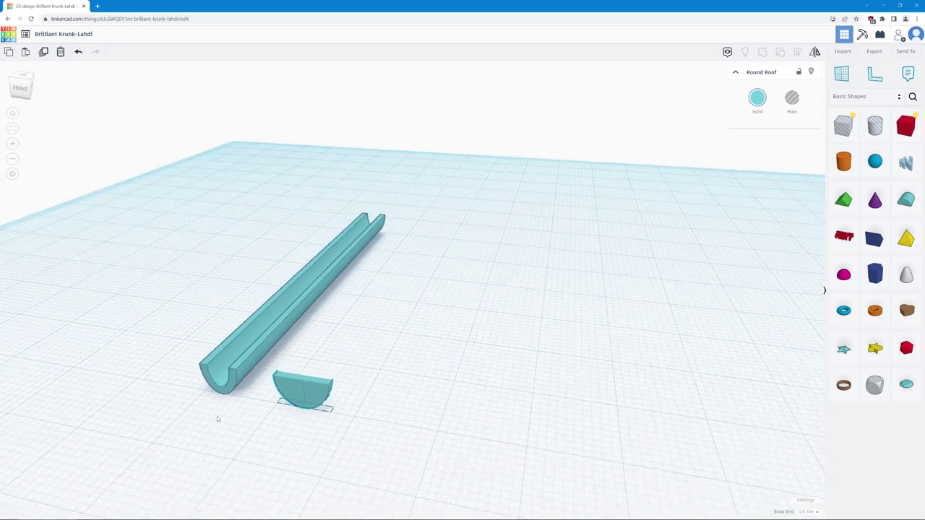
- Add another Round Roof next to the half-disc and rotate it 180° so its flat face points up
drag(907, 200, 438, 378)
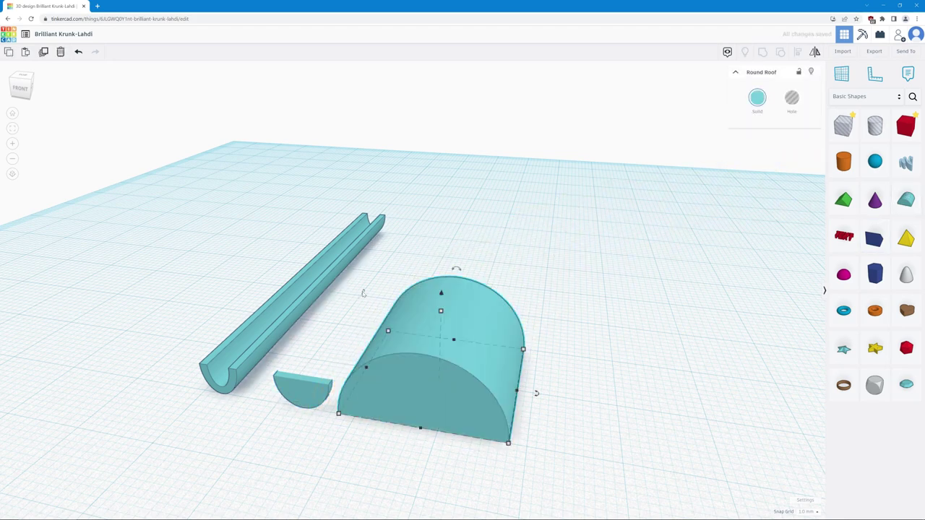
drag(363, 293, 370, 245)
drag(487, 406, 371, 501)
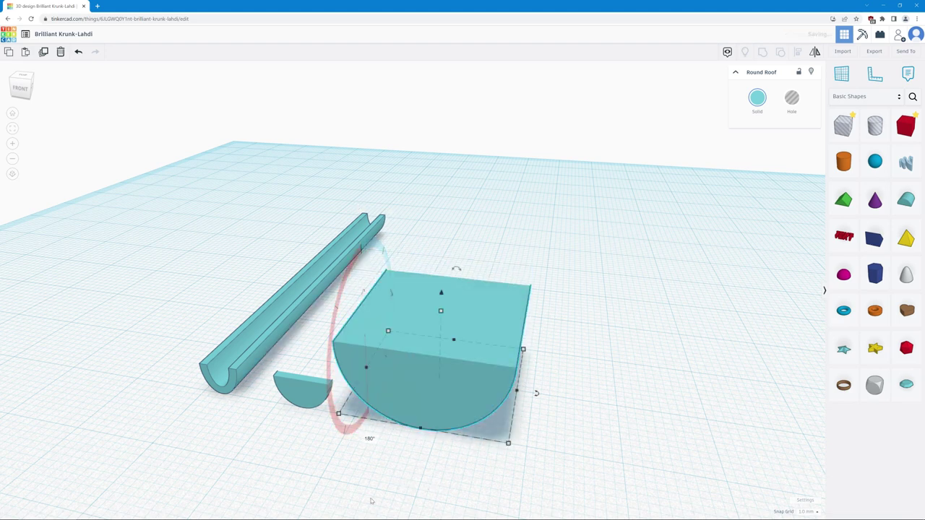
right_drag(564, 376, 533, 370)
- Resize this second flipped round roof to 1 mm thick, 4 mm wide and 4 mm high
drag(530, 367, 477, 442)
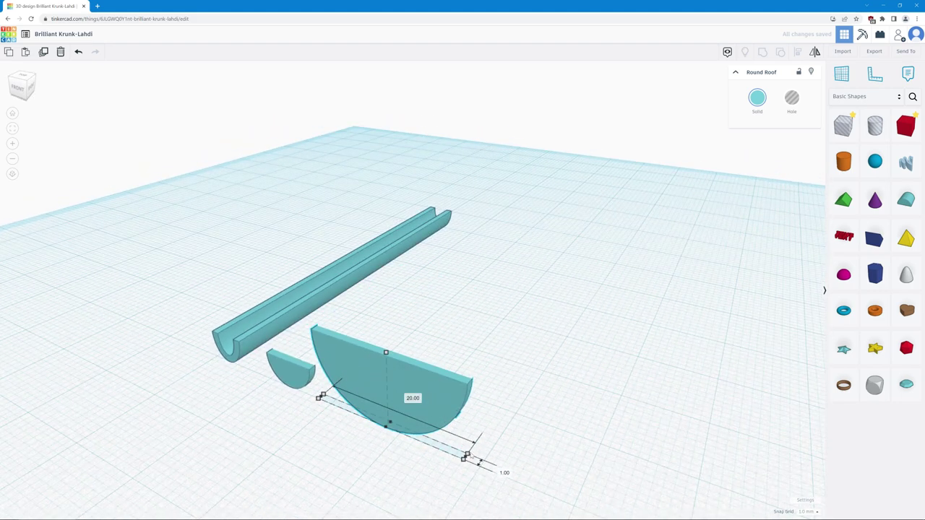
right_drag(296, 468, 550, 428)
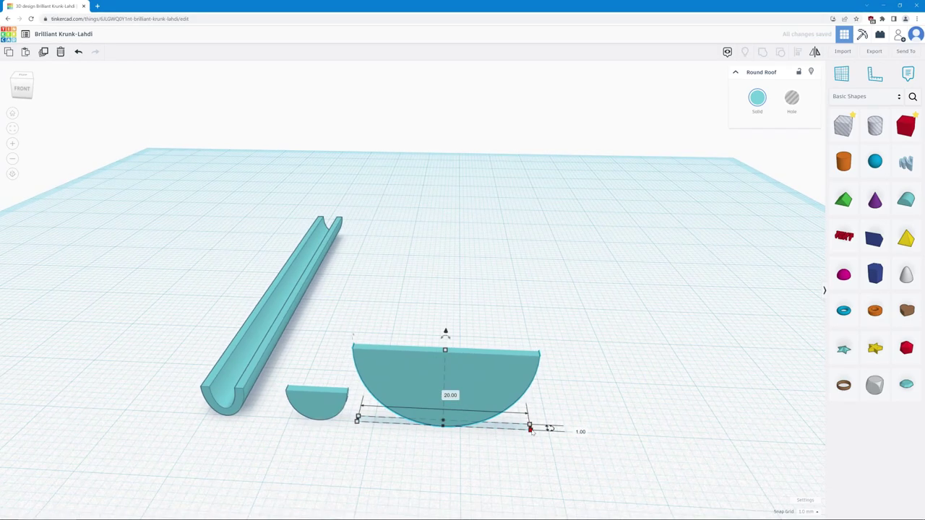
drag(530, 429, 392, 425)
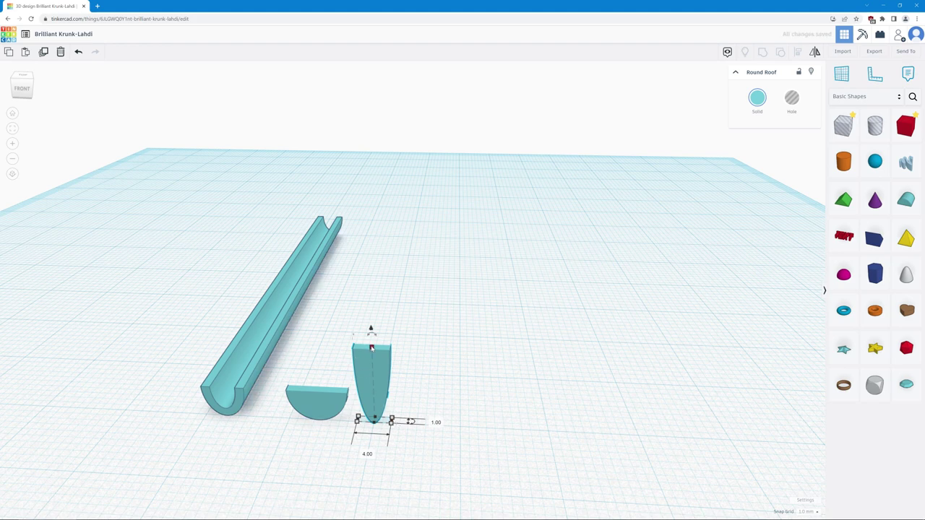
drag(371, 348, 373, 393)
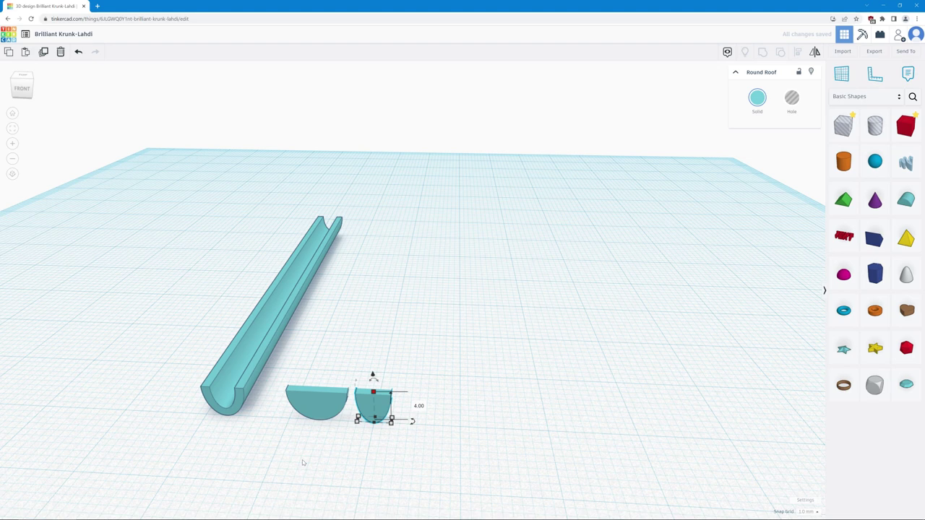
- Make the 7 mm wide half-disc slightly taller and the smaller half-disc slightly wider
click(318, 401)
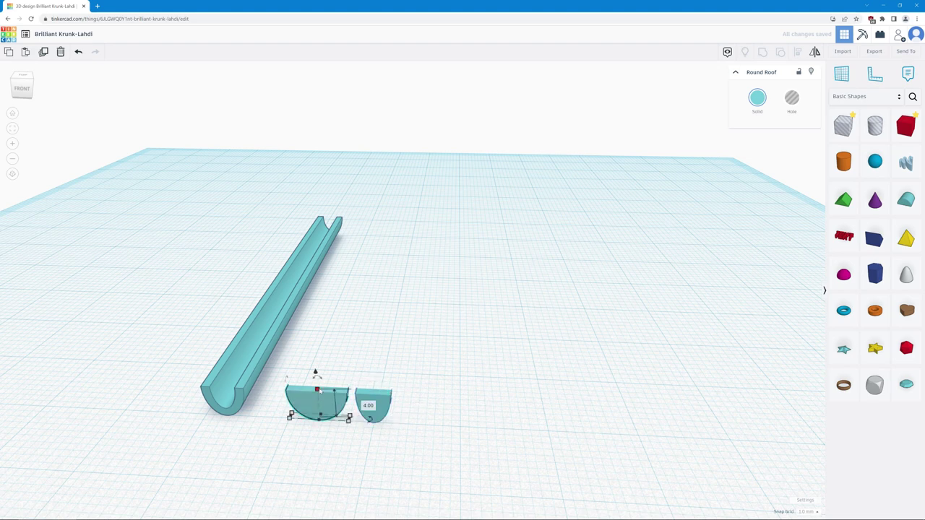
drag(317, 390, 316, 382)
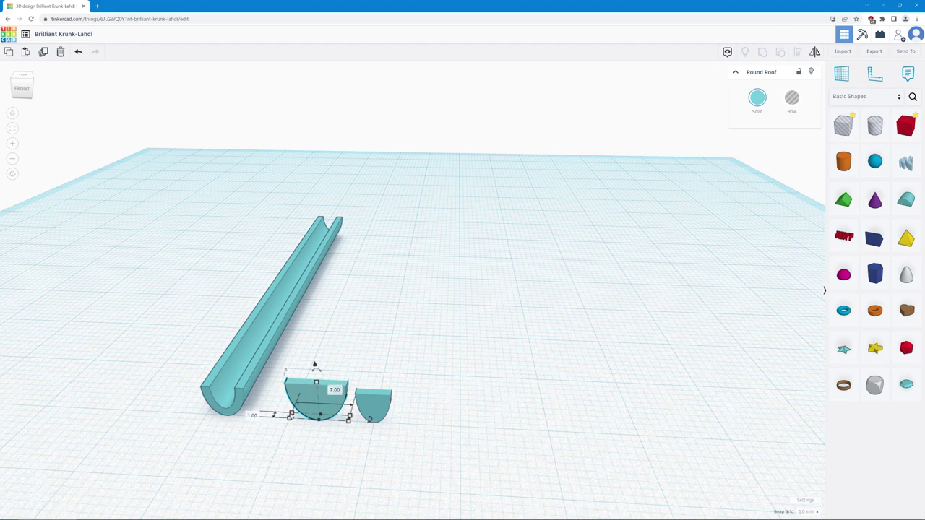
click(373, 406)
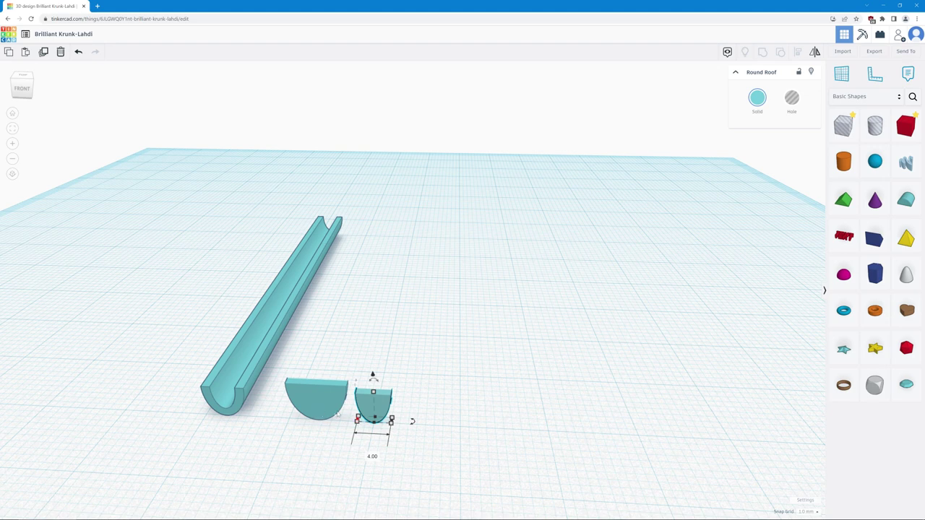
drag(392, 423, 400, 425)
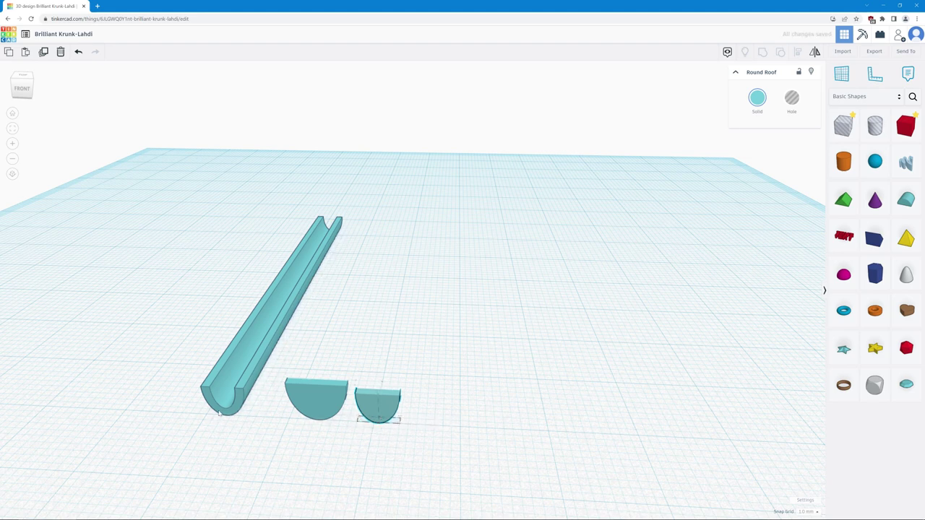
- Raise the smaller half-disc 1 mm above the workplane and move it as a hole 7 mm sideways into the wider half-disc
click(242, 405)
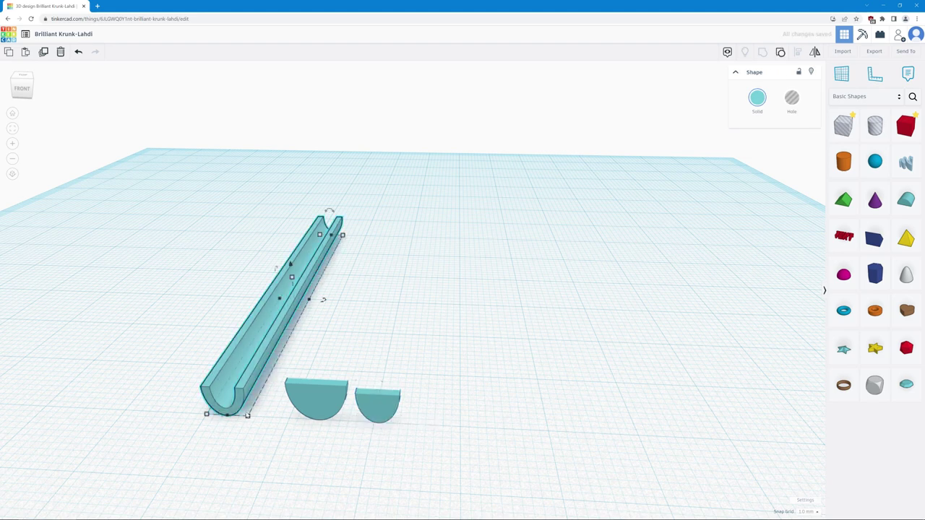
click(380, 412)
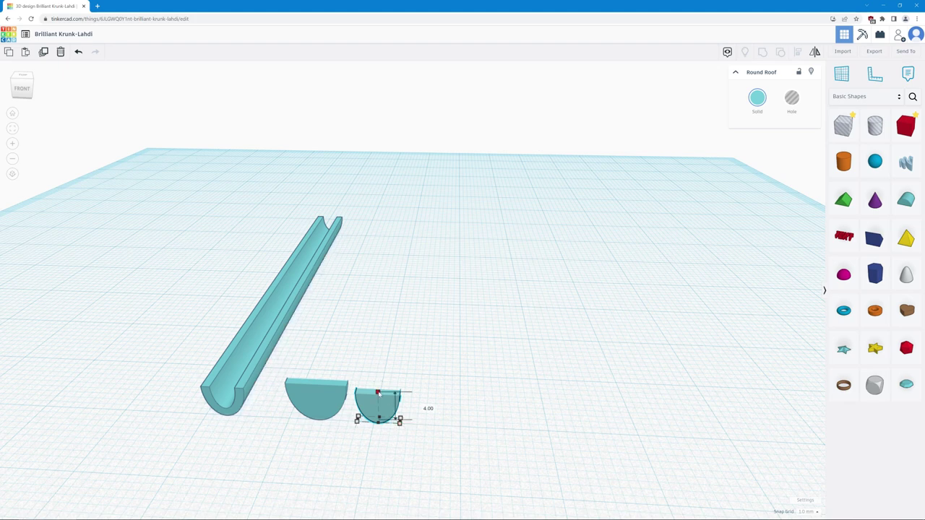
scroll(345, 427, up, 3)
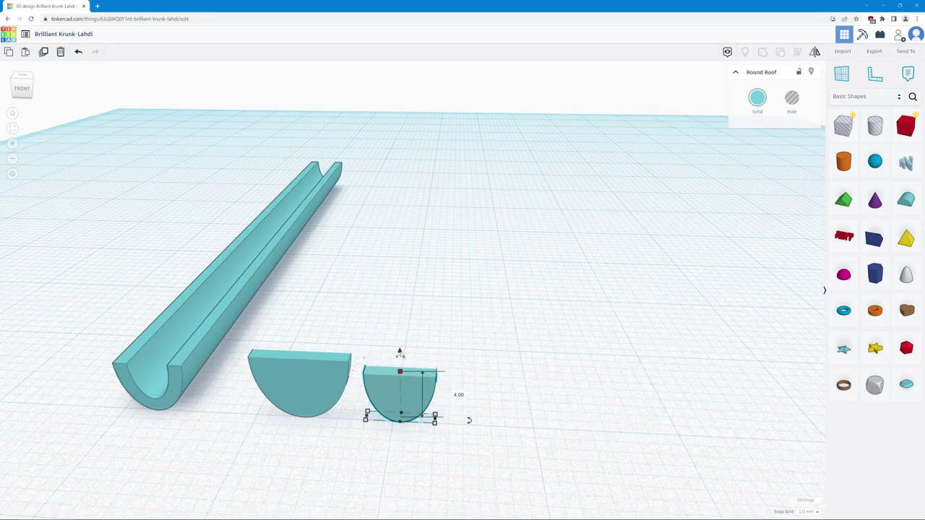
drag(400, 353, 401, 344)
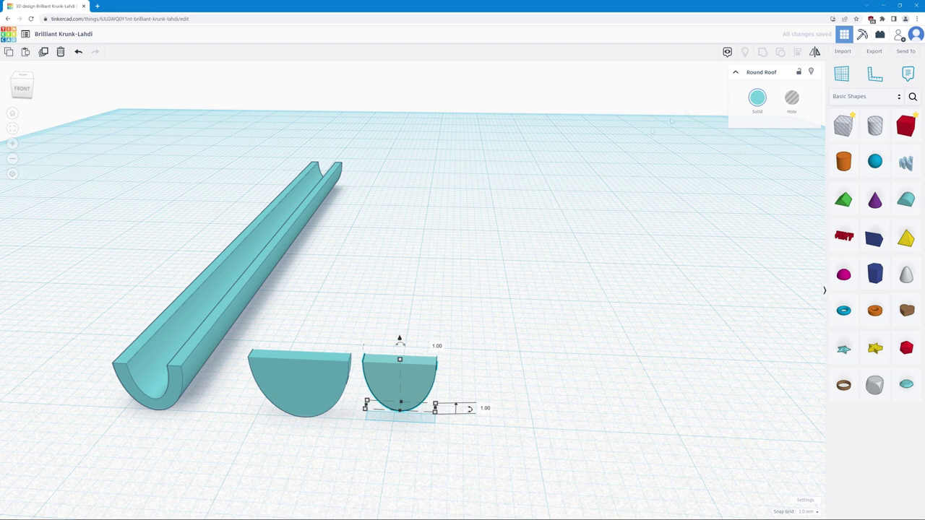
click(792, 100)
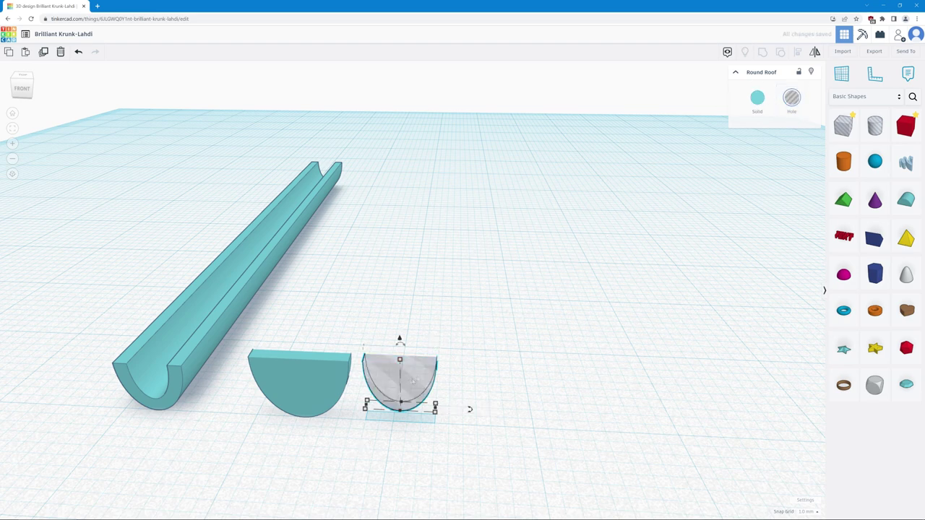
drag(386, 380, 292, 375)
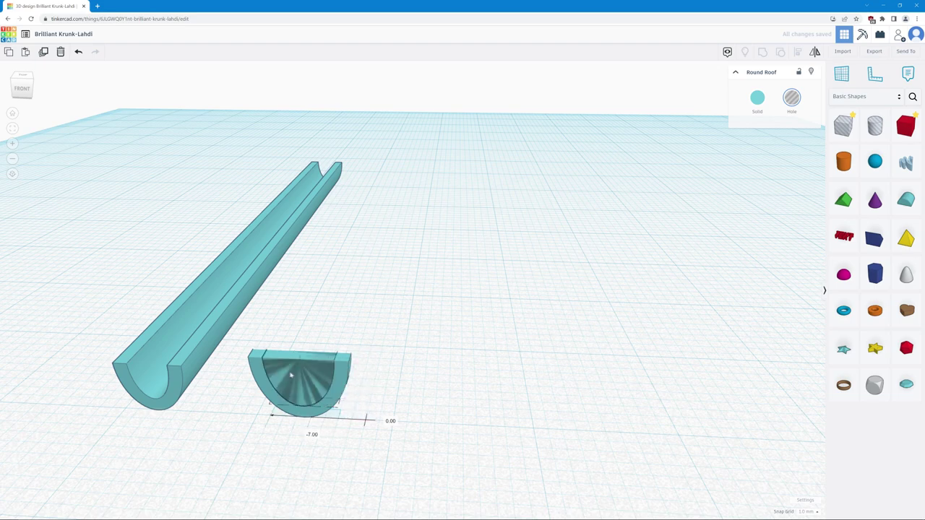
- Group the half-disc hole with the wider half-disc to cut out a U-shaped gutter bracket
mouse_move(202, 421)
right_down()
mouse_move(241, 397)
mouse_move(252, 375)
mouse_move(110, 440)
mouse_move(159, 376)
mouse_move(189, 423)
right_up()
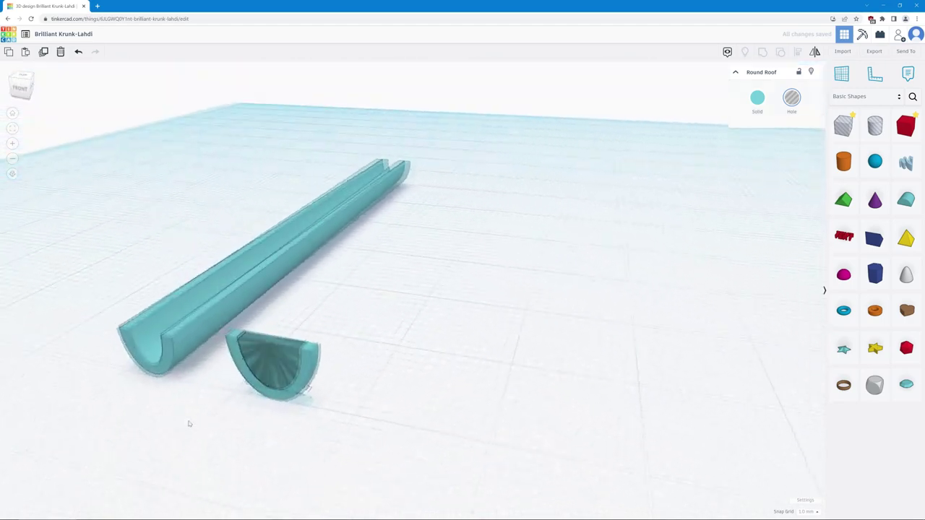
shift+click(325, 373)
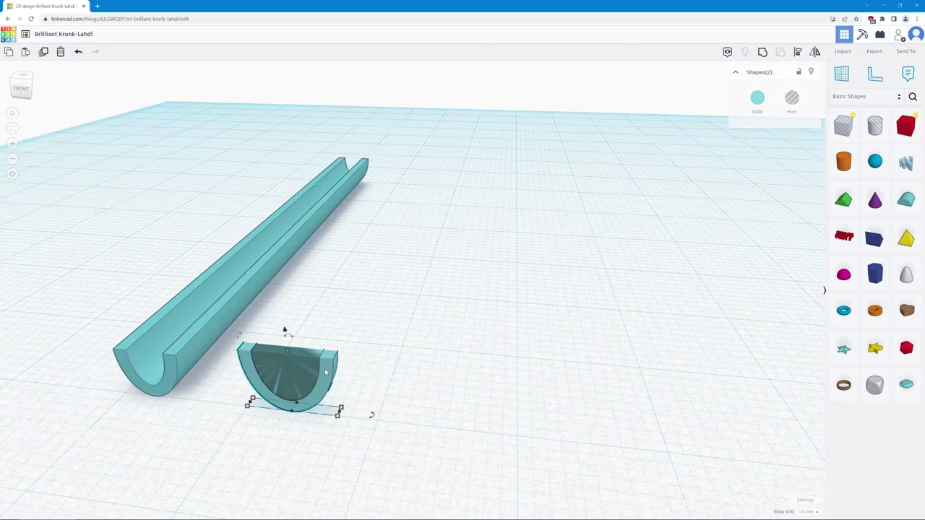
click(762, 53)
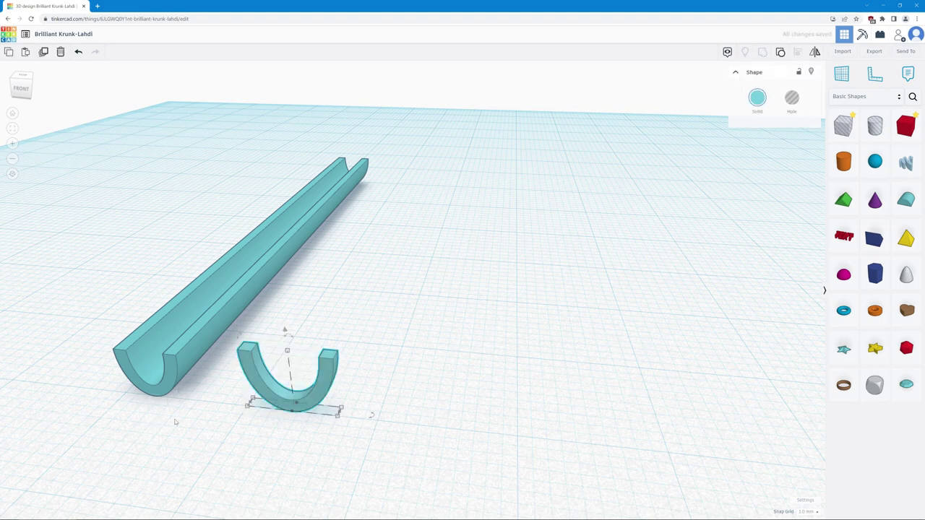
right_drag(174, 422, 394, 401)
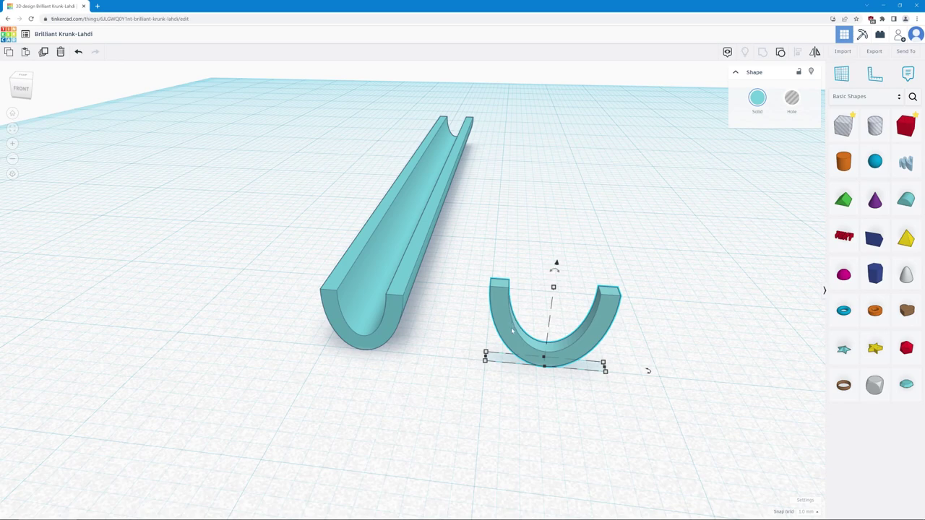
- Move the U-shaped bracket 11 mm sideways onto the gutter's front end and lower it 1 mm so their upper edges align
drag(512, 331, 327, 318)
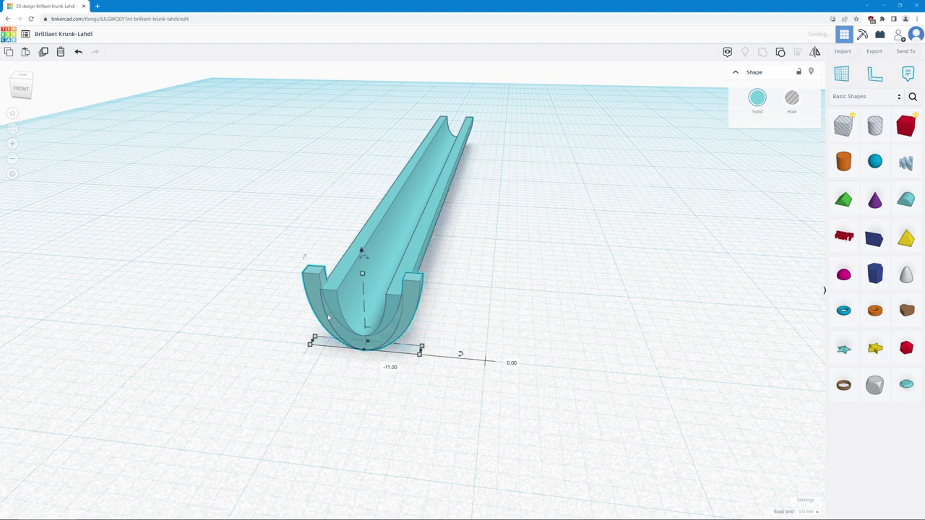
drag(362, 252, 362, 266)
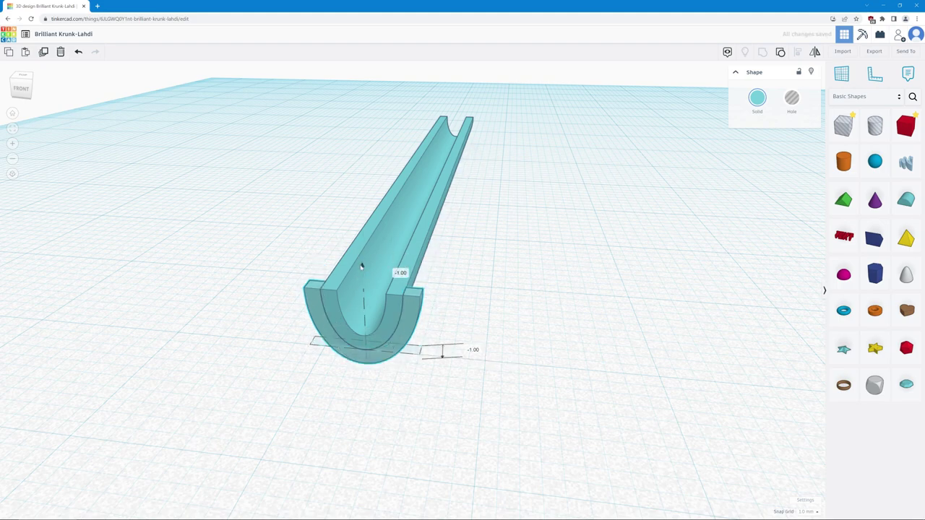
right_drag(258, 373, 402, 324)
right_drag(225, 511, 353, 425)
right_drag(387, 391, 427, 401)
scroll(427, 402, down, 5)
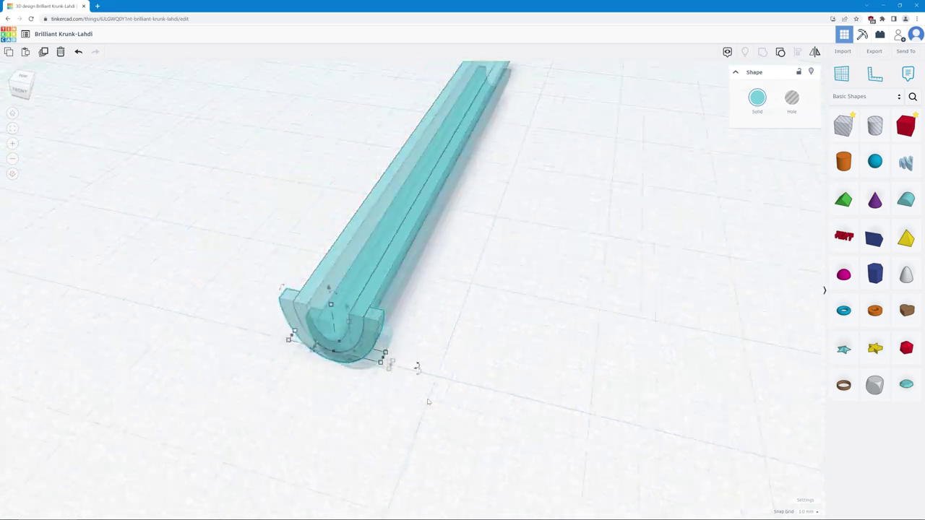
scroll(374, 347, up, 3)
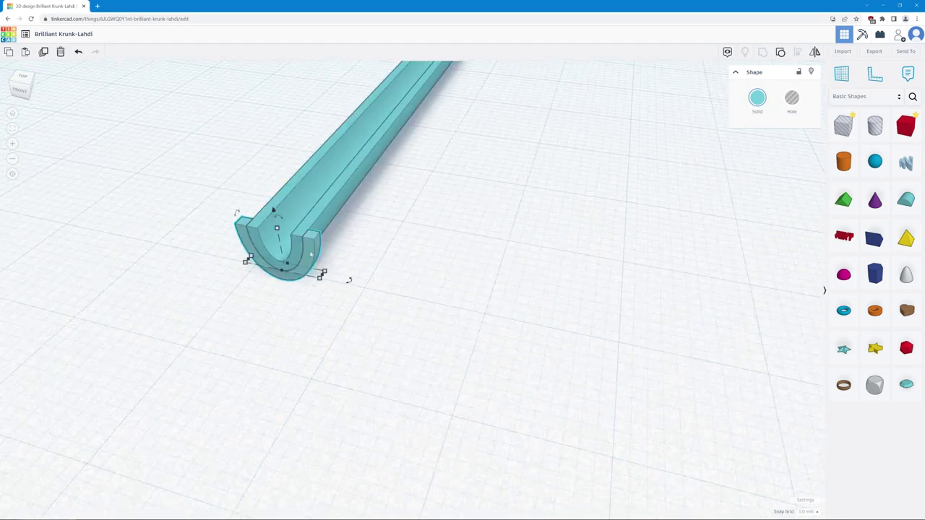
- Move the bracket back off the gutter and place a solid box on the workplane beside it
drag(309, 261, 417, 275)
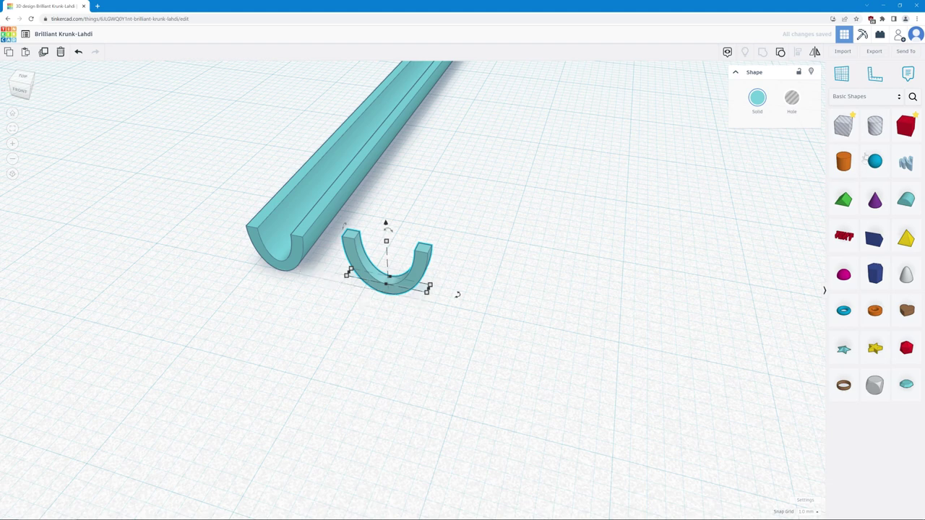
click(908, 124)
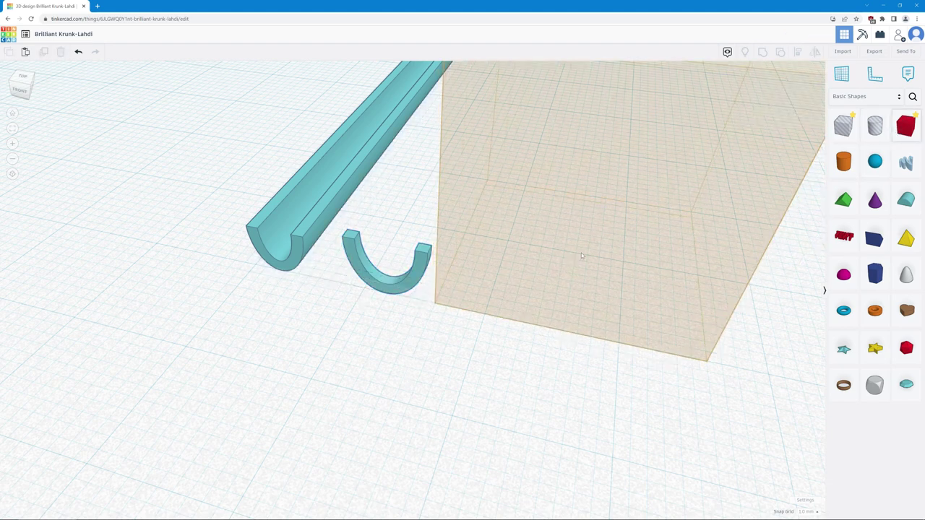
click(582, 255)
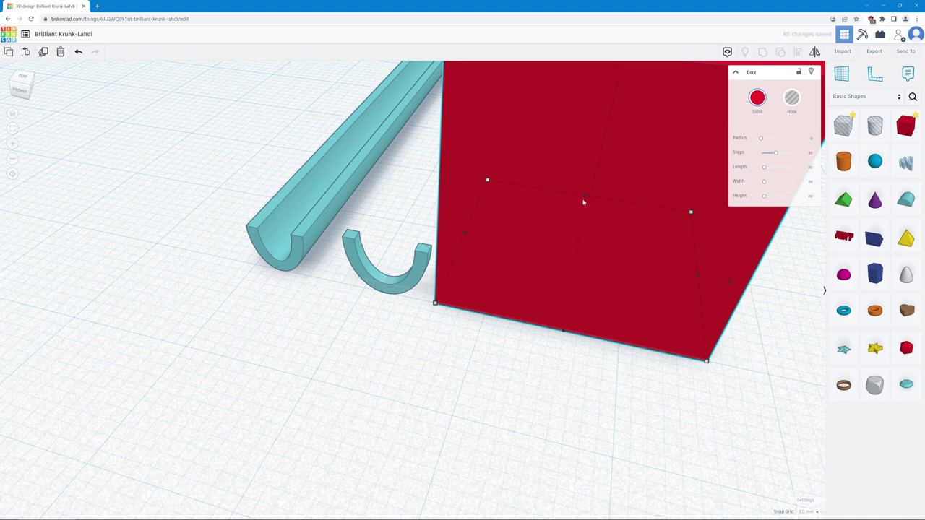
- Shrink the box into a thin, low bar 6 mm long and 1 mm deep
drag(586, 196, 563, 322)
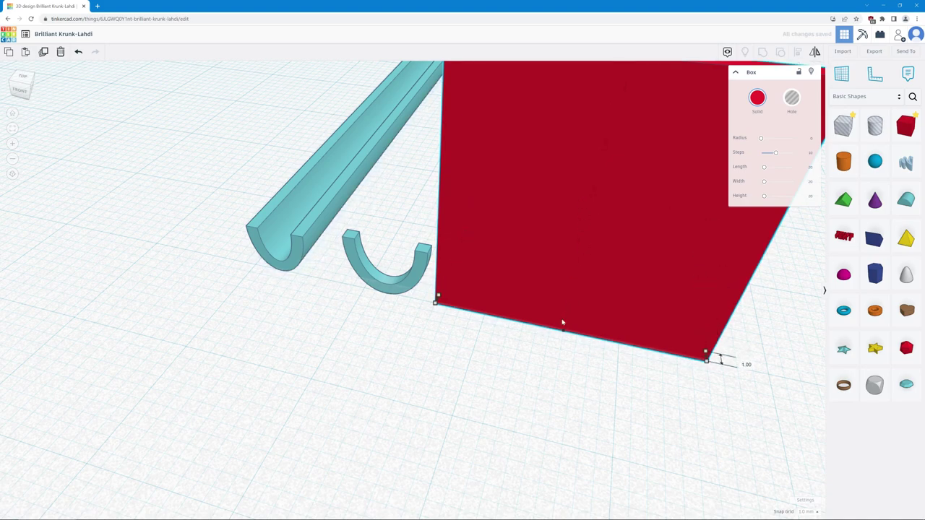
scroll(571, 322, down, 3)
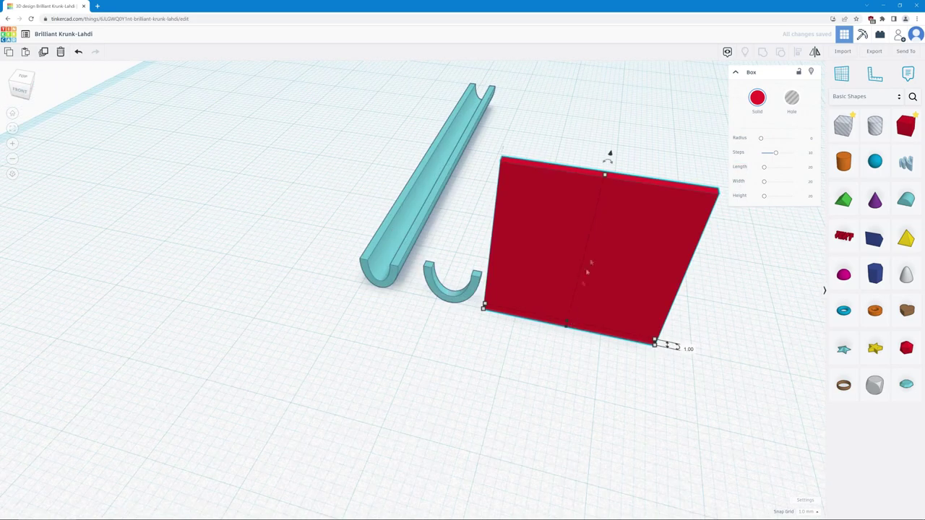
drag(606, 178, 584, 323)
scroll(690, 352, up, 5)
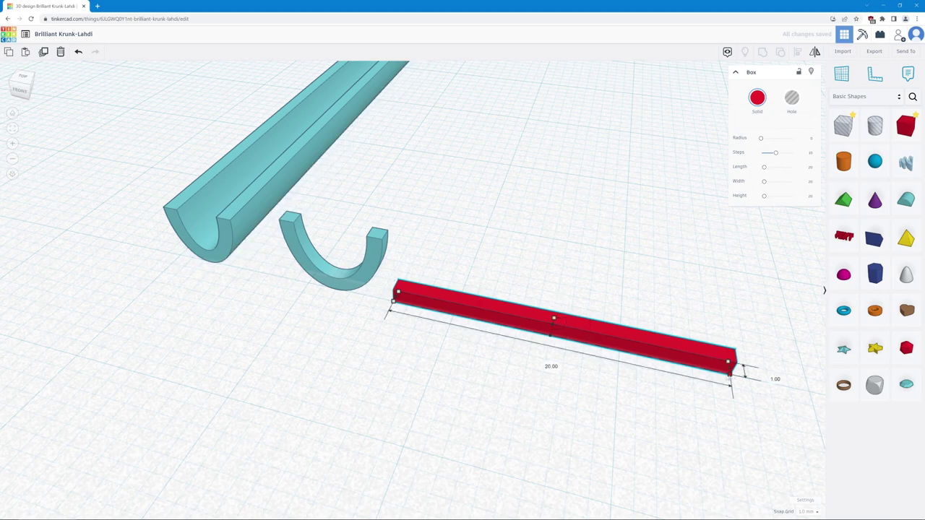
drag(730, 374, 488, 318)
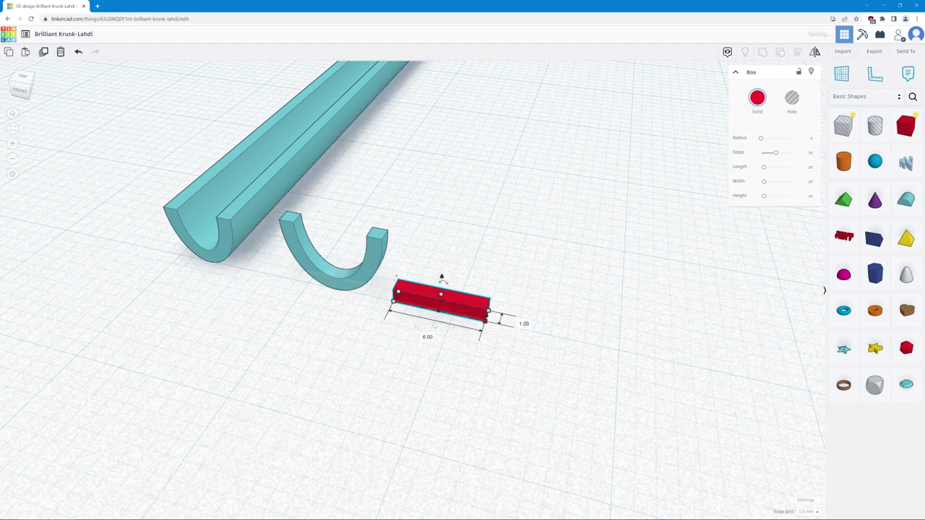
- Raise the bar 4 mm and move it 1 mm sideways and 1 mm back against the upper end of the bracket's arm
right_drag(349, 324, 399, 256)
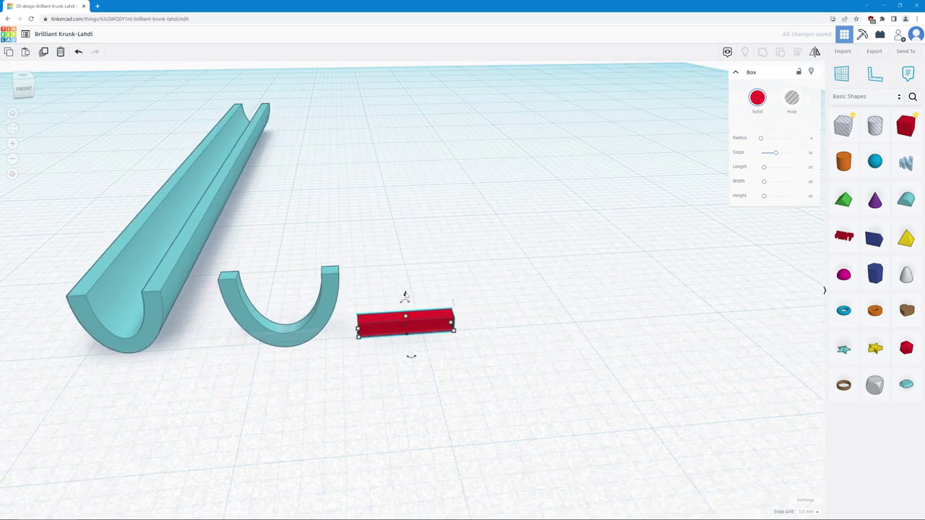
drag(405, 295, 404, 234)
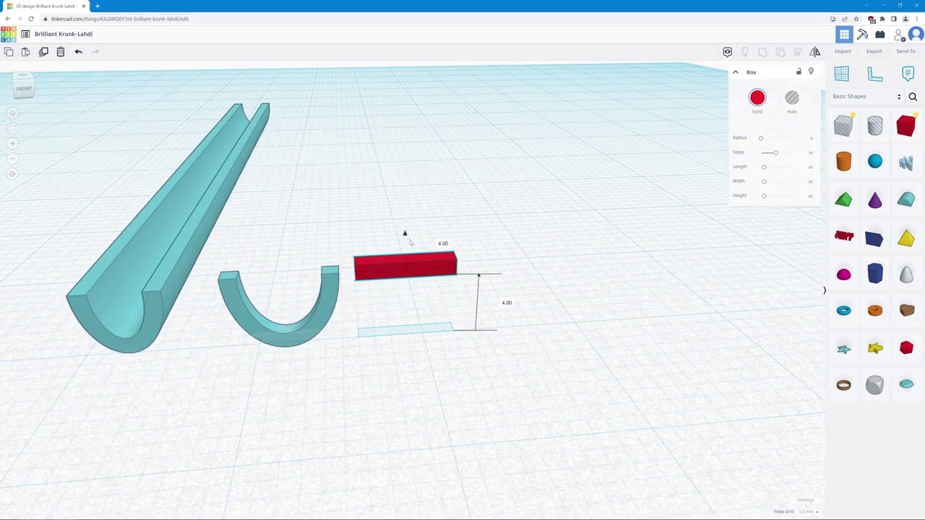
mouse_move(406, 237)
right_down()
mouse_move(290, 329)
mouse_move(423, 369)
mouse_move(401, 239)
right_up()
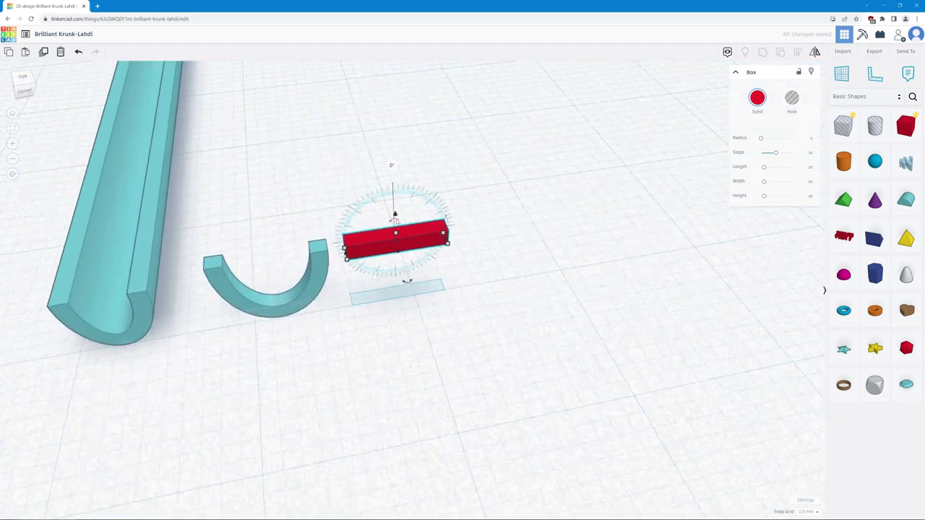
drag(355, 253, 335, 256)
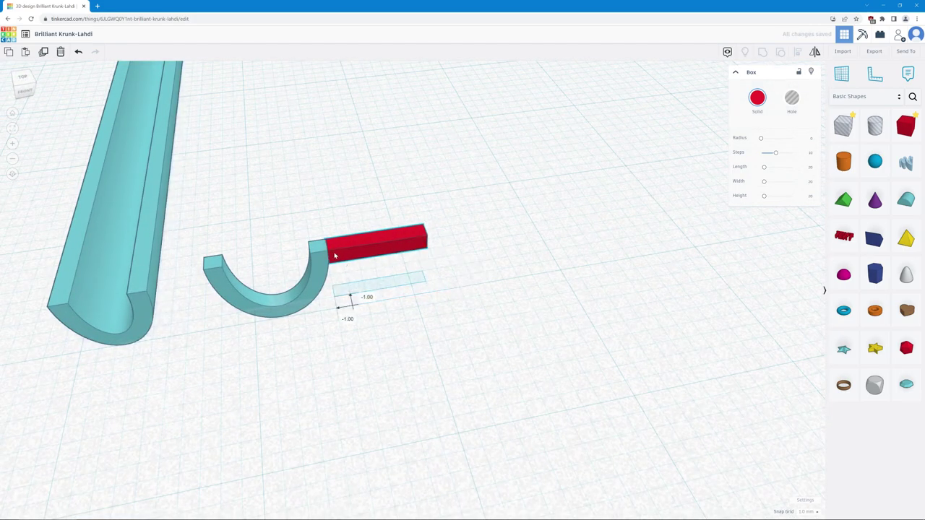
- Slide the bar farther toward the bracket so its end overlaps the top of the arm without a gap
scroll(334, 256, up, 5)
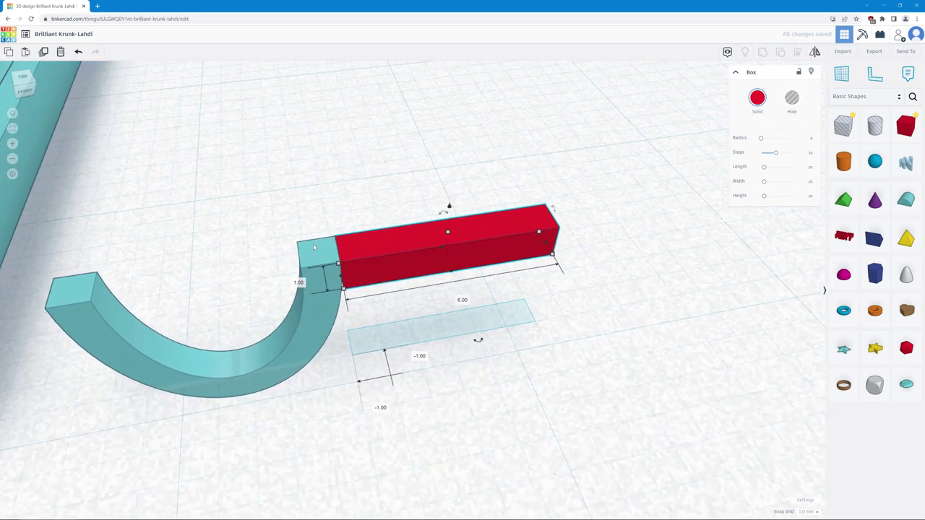
scroll(463, 390, up, 5)
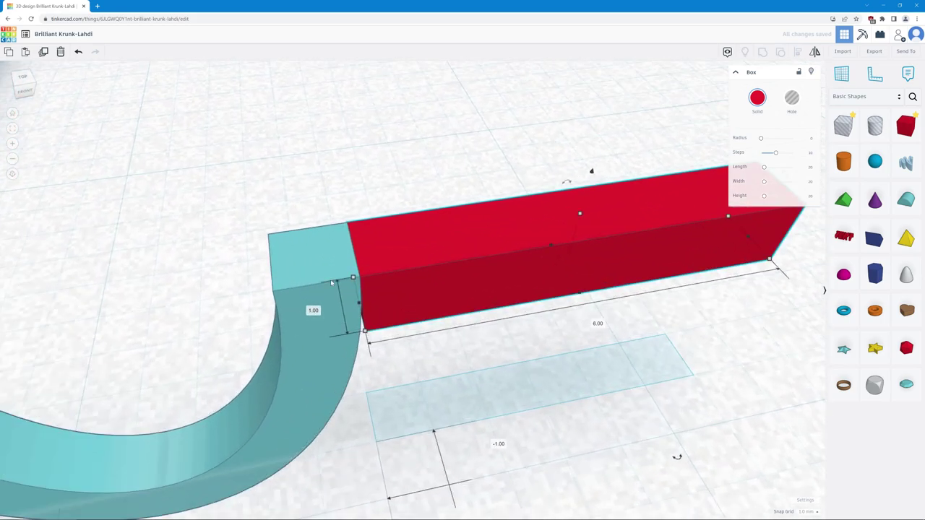
right_drag(464, 391, 371, 330)
scroll(371, 331, up, 5)
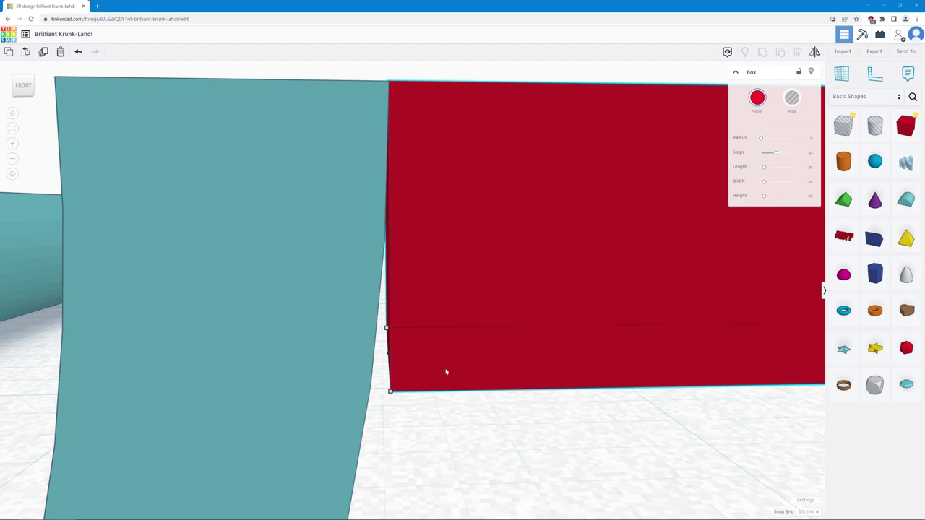
scroll(446, 372, down, 10)
scroll(487, 325, up, 4)
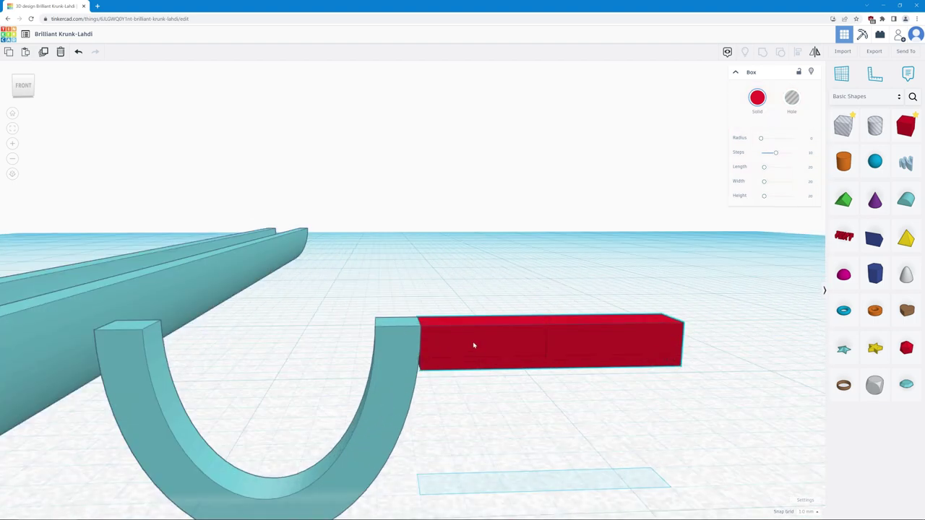
drag(455, 349, 440, 350)
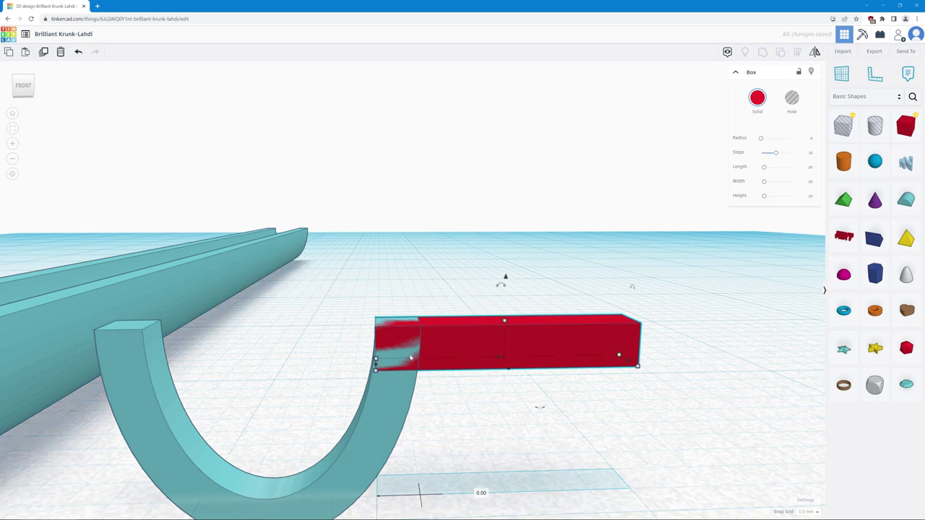
scroll(405, 376, up, 8)
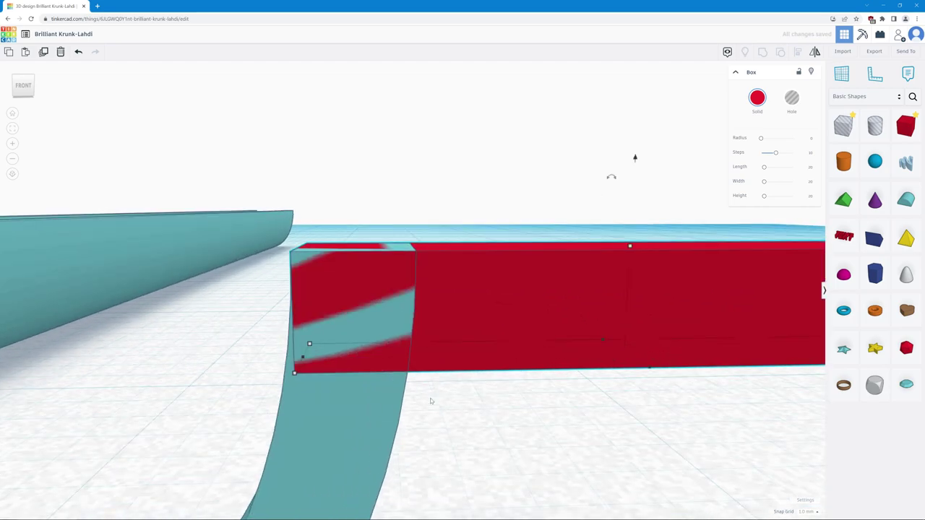
scroll(437, 397, up, 3)
scroll(446, 393, down, 4)
scroll(452, 397, up, 6)
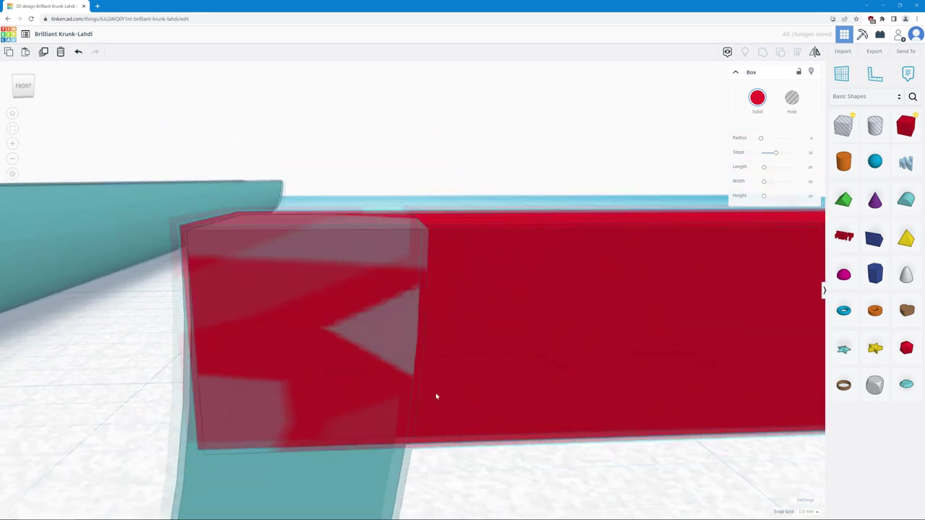
scroll(408, 387, down, 10)
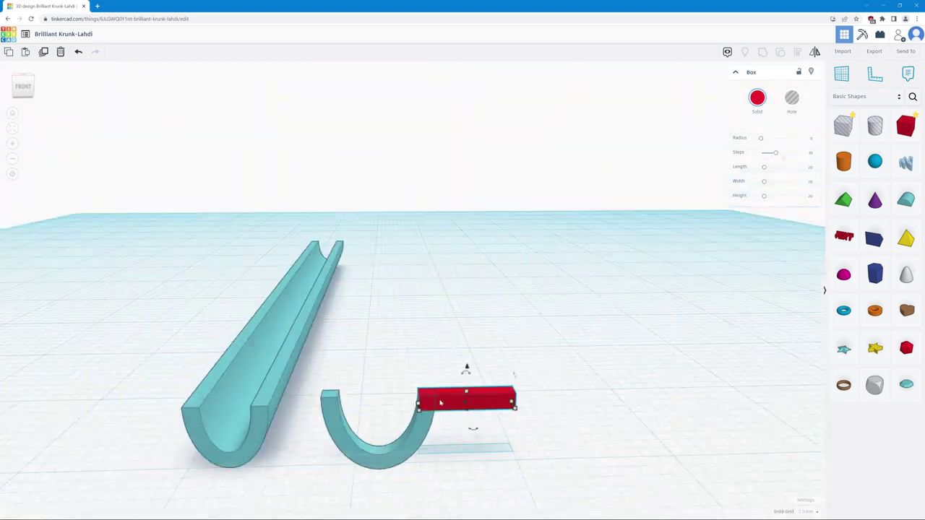
- Group the bar with the U-shaped bracket into one solid
right_drag(507, 459, 423, 459)
scroll(422, 459, up, 3)
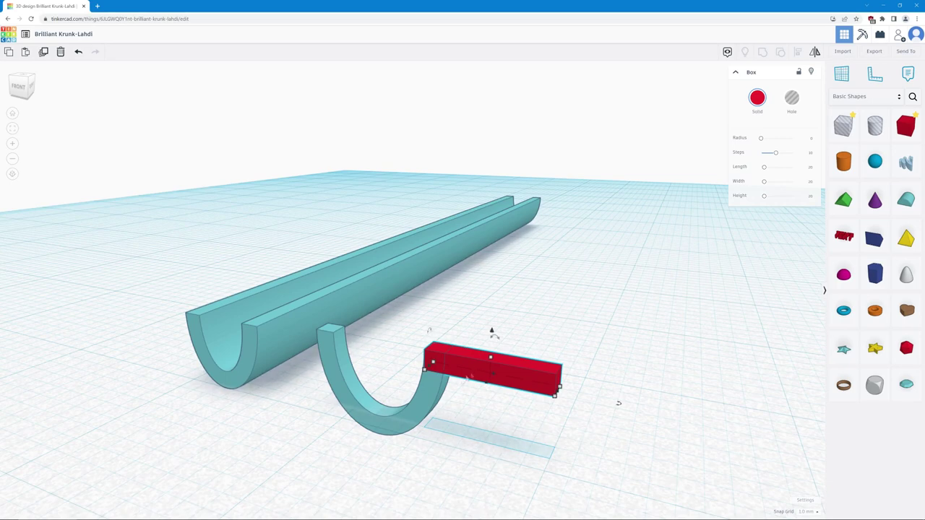
shift+click(432, 396)
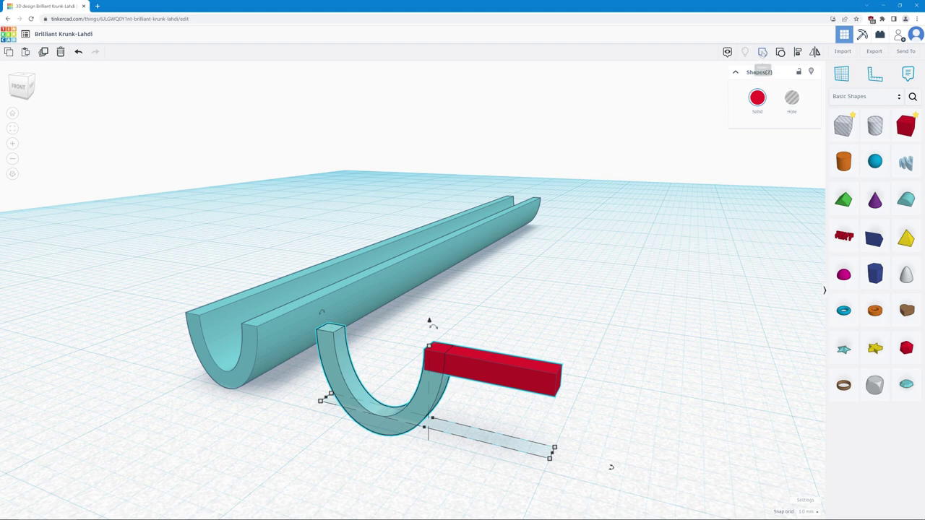
click(762, 52)
click(428, 319)
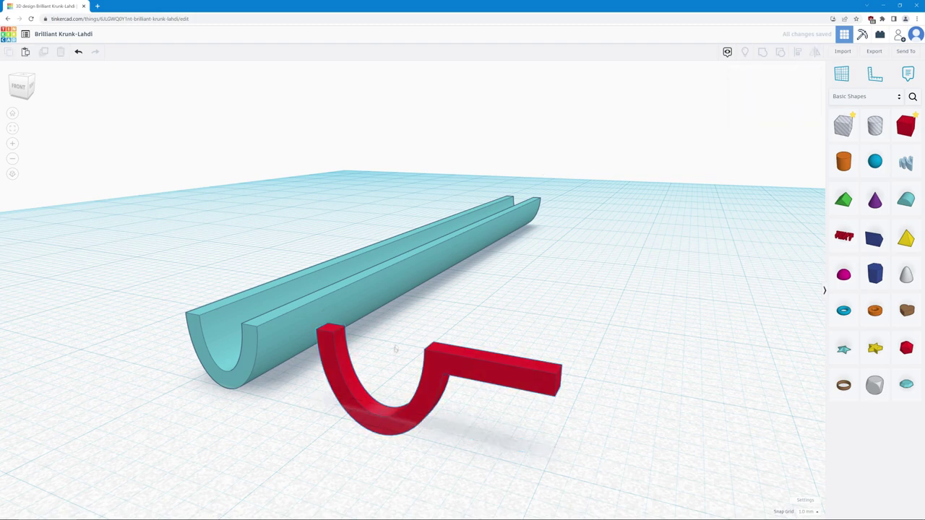
- Move the combined bracket 9 mm sideways under the gutter, and shift it 2 mm along the gutter, back from its front end
right_drag(428, 319, 486, 362)
drag(443, 374, 250, 397)
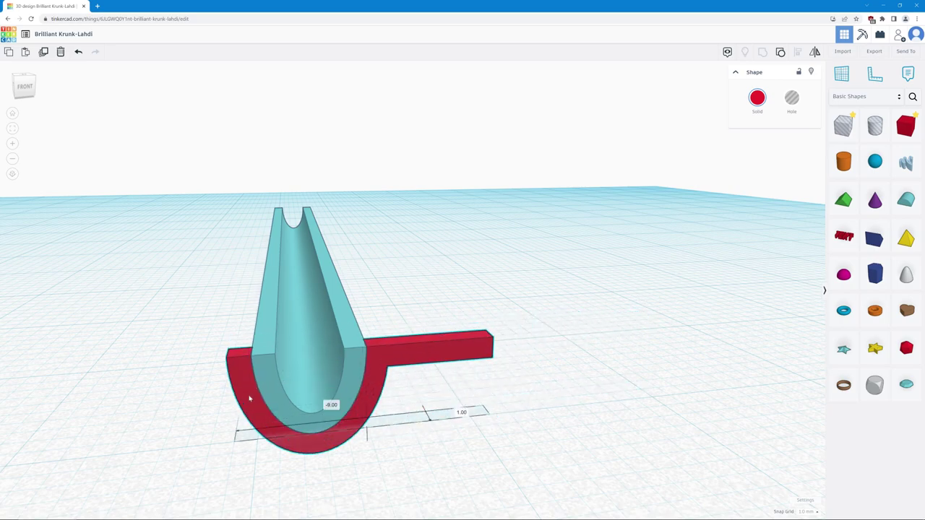
scroll(363, 314, up, 1)
right_drag(189, 372, 325, 388)
drag(502, 467, 462, 454)
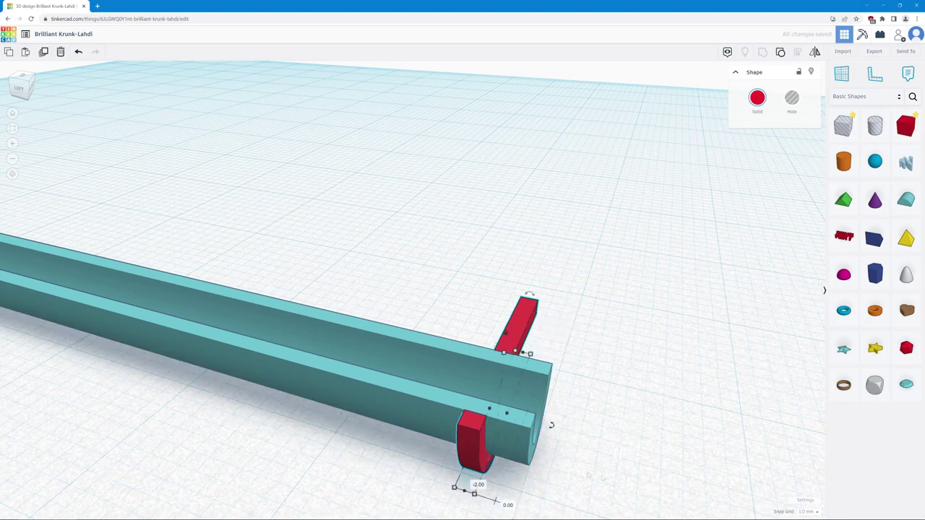
right_drag(550, 423, 387, 480)
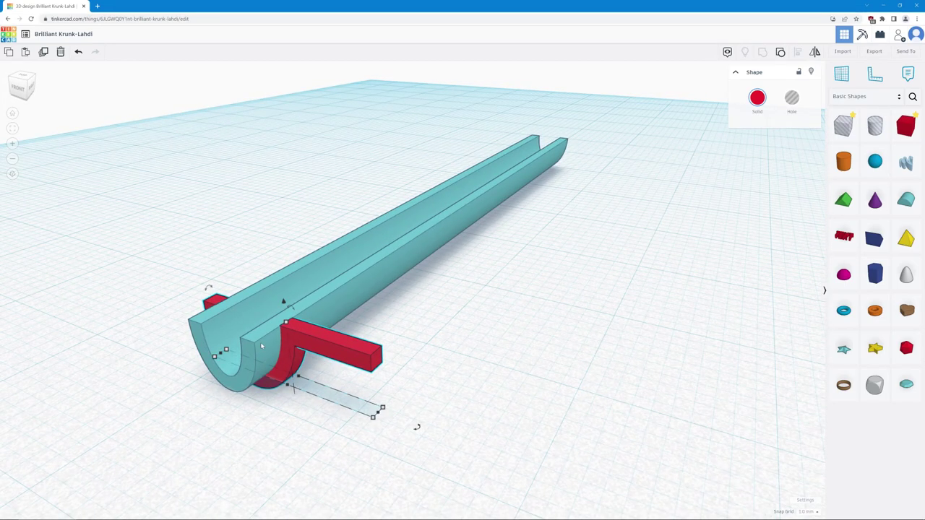
- Group the bracket and the gutter into one solid part
shift+click(262, 346)
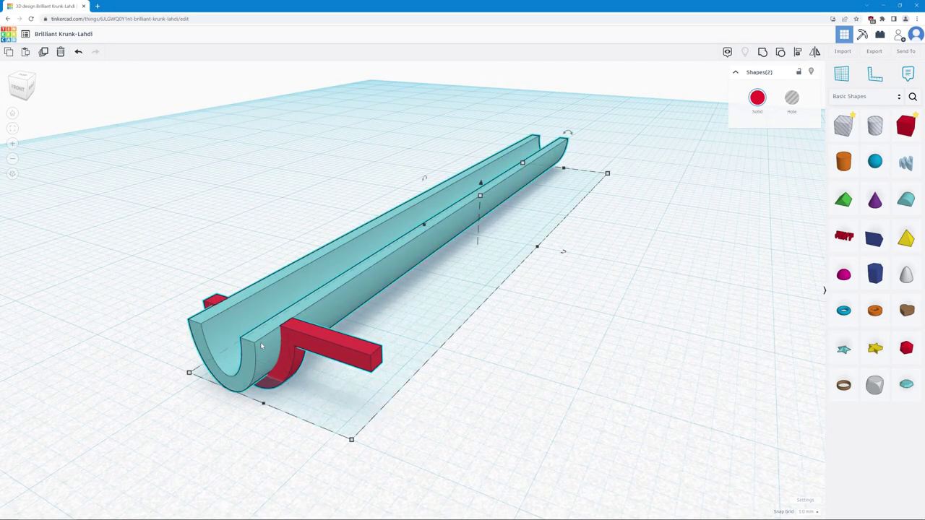
click(763, 52)
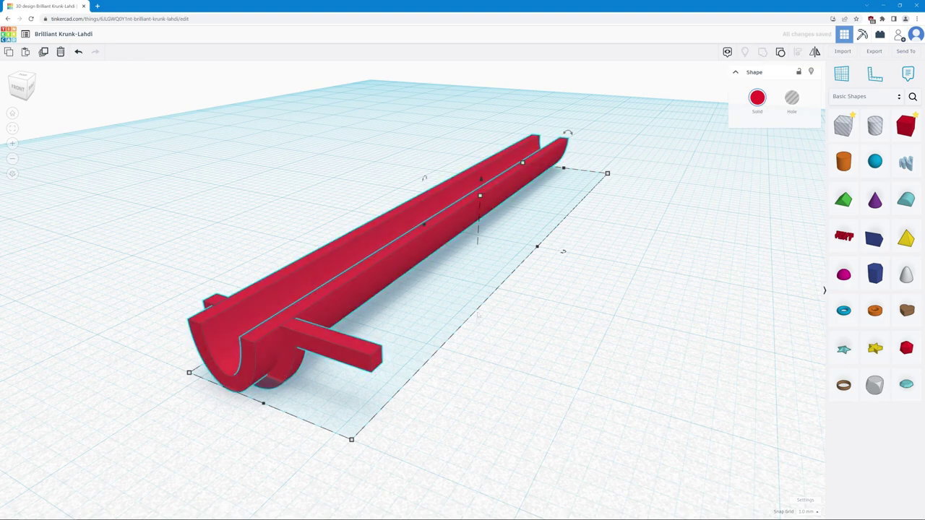
right_drag(486, 345, 322, 452)
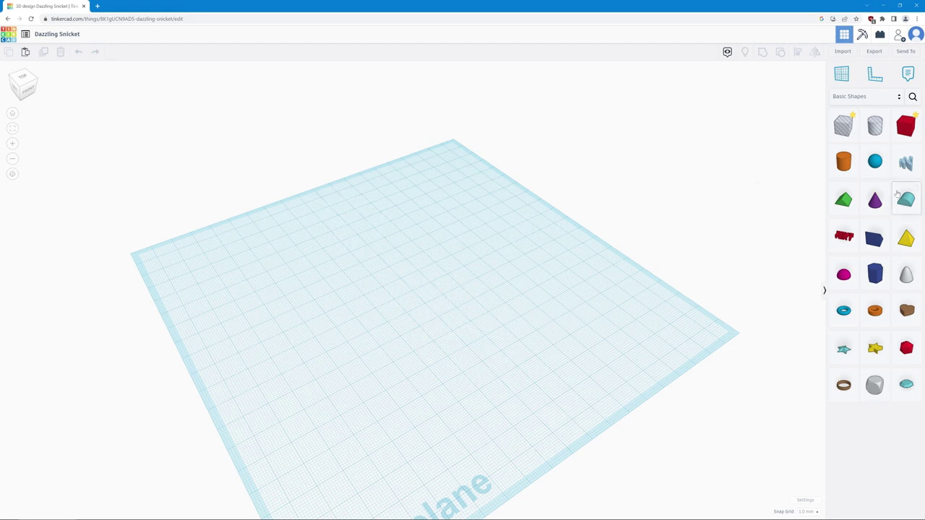
- Place a solid round roof on the empty workplane of the new design and turn it upside down
drag(906, 200, 391, 269)
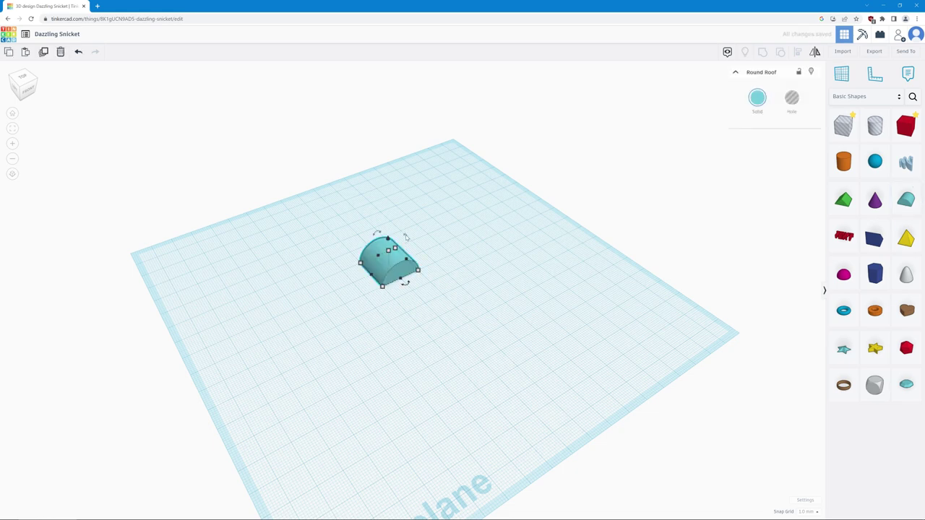
drag(406, 238, 389, 339)
scroll(407, 283, up, 3)
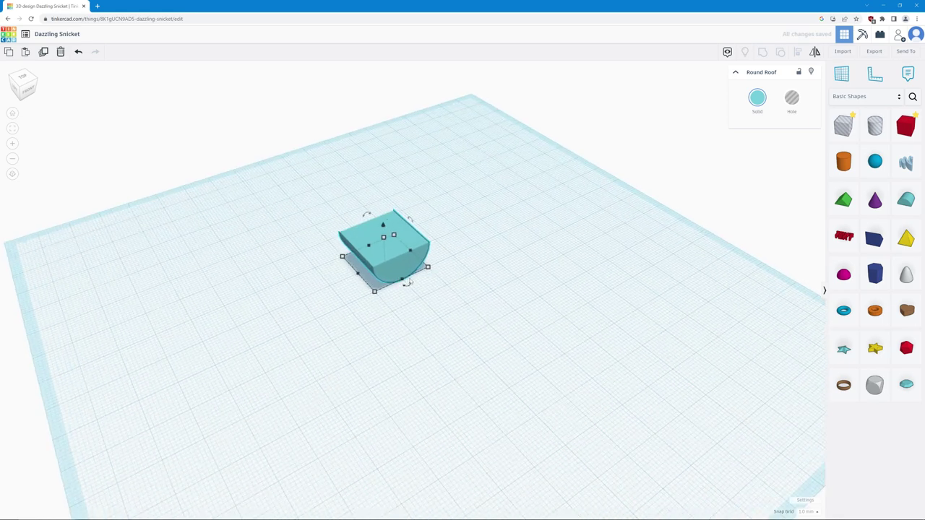
mouse_move(375, 292)
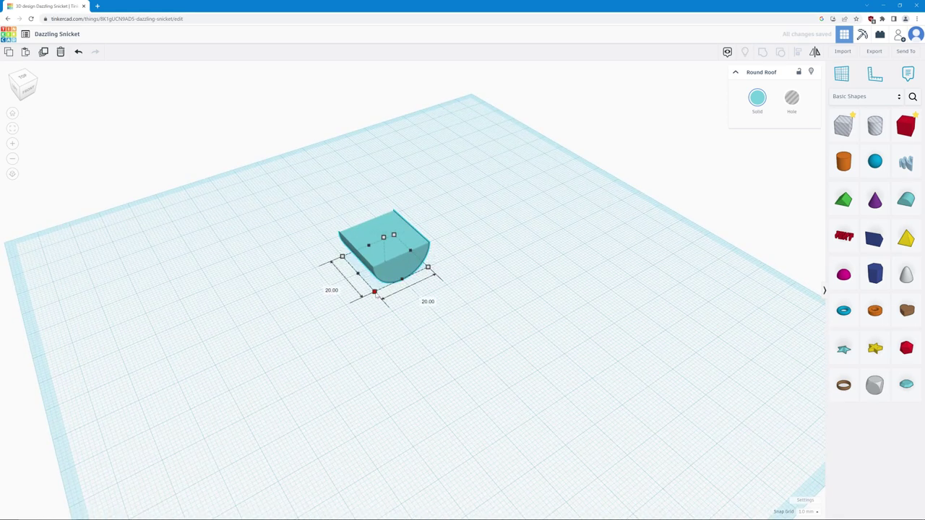
- Stretch the upside-down round roof to 60 mm long and 14 mm wide
drag(375, 293, 459, 380)
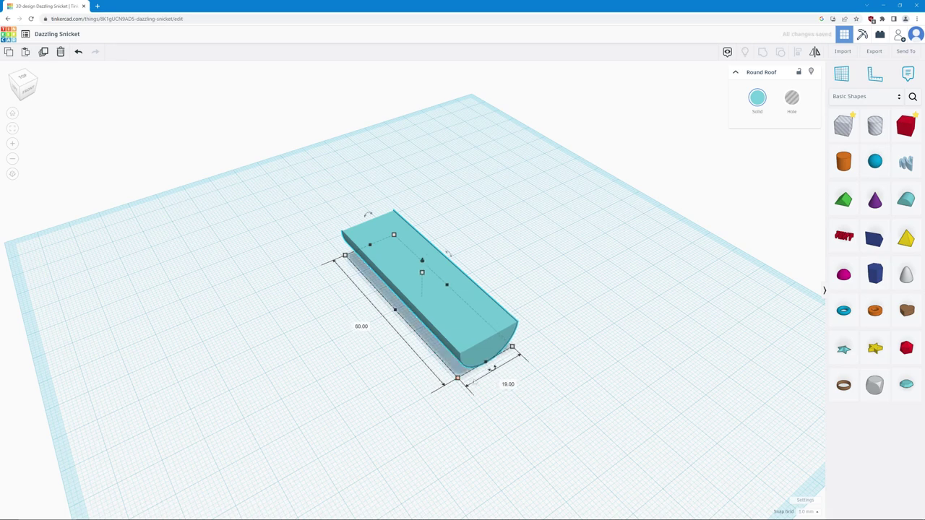
drag(457, 378, 484, 363)
key(ctrl+z)
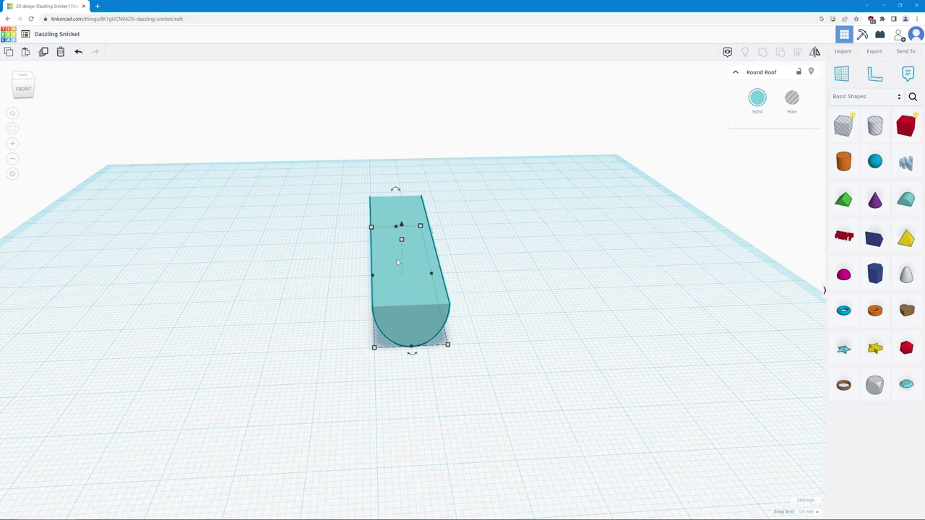
- Copy the round roof and place the copy alongside the original
key(ctrl+c)
key(ctrl+v)
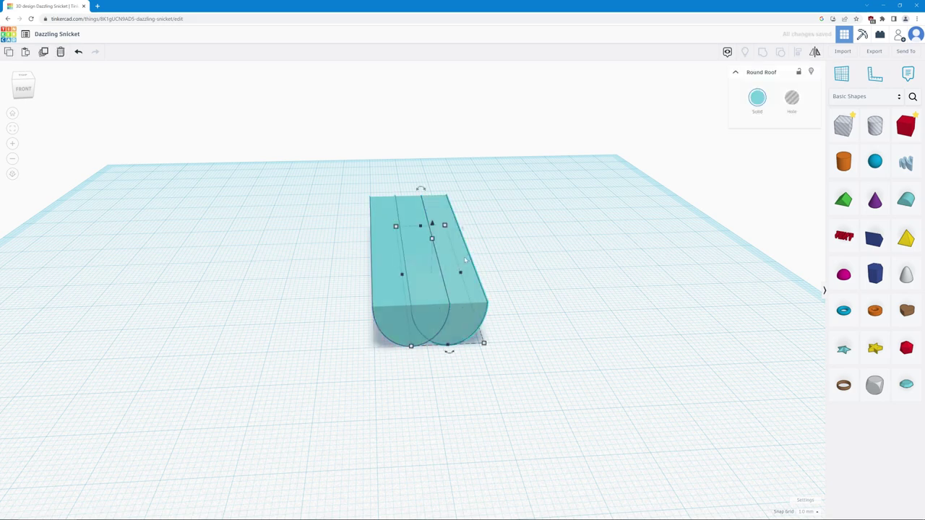
drag(465, 261, 547, 261)
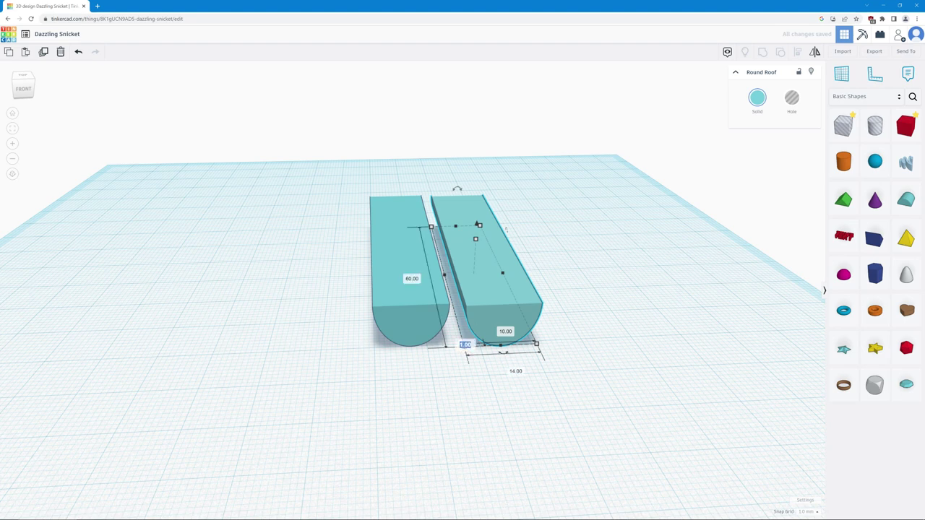
key(Return)
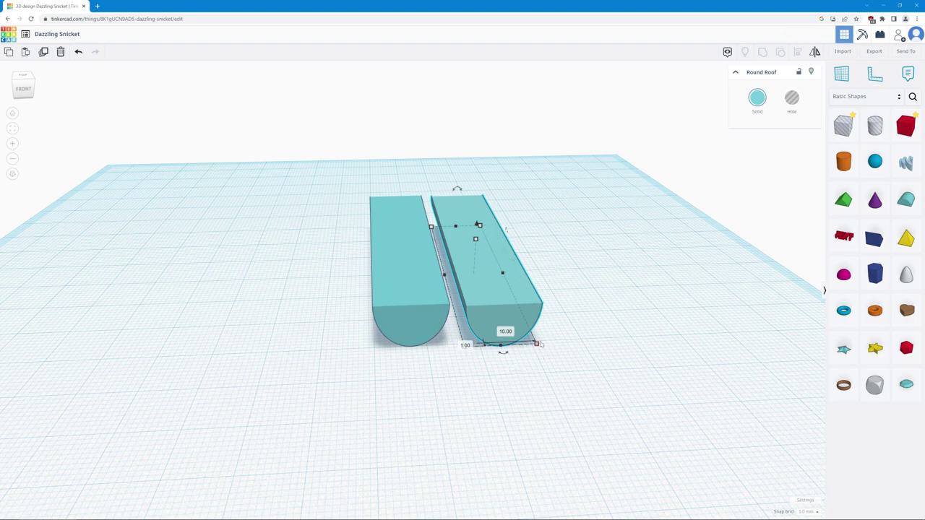
- Reduce the round roof copy to 12 mm wide and 8 mm high, and shorten it slightly
drag(538, 345, 526, 345)
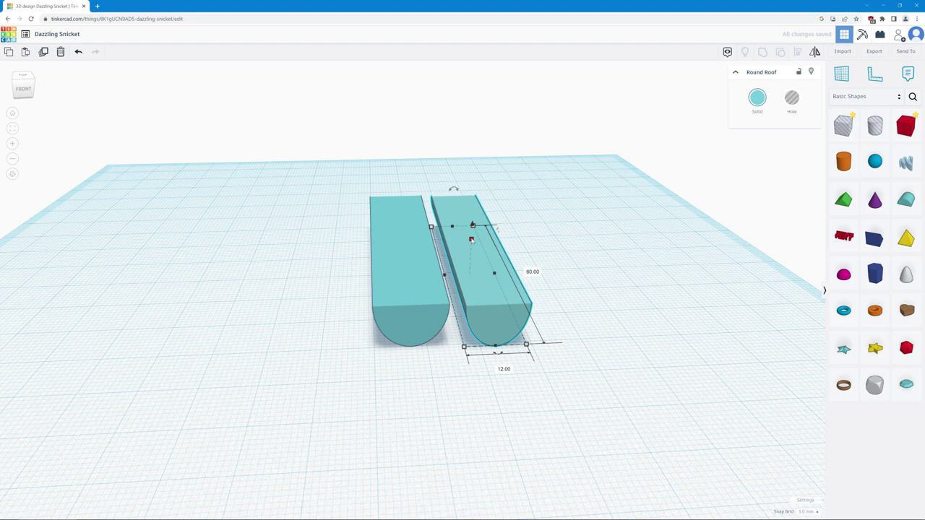
click(472, 239)
drag(471, 239, 472, 243)
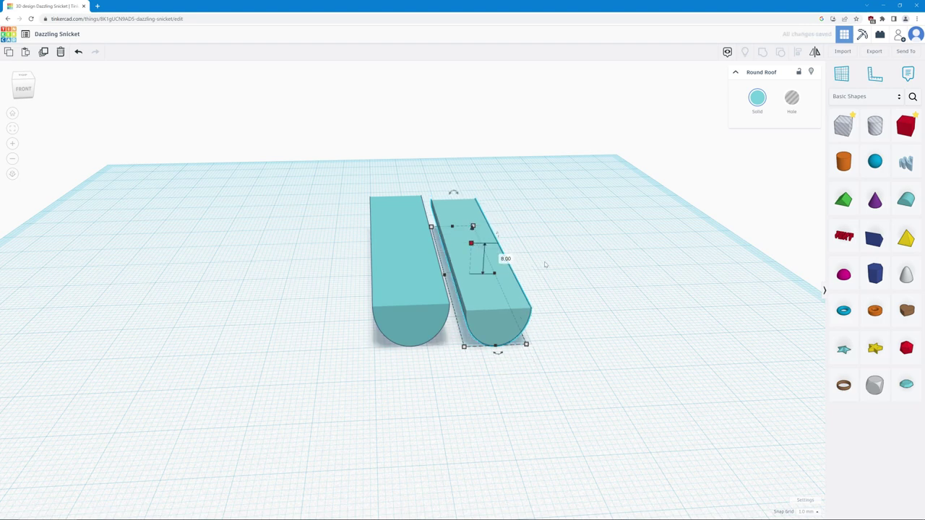
right_drag(502, 274, 730, 322)
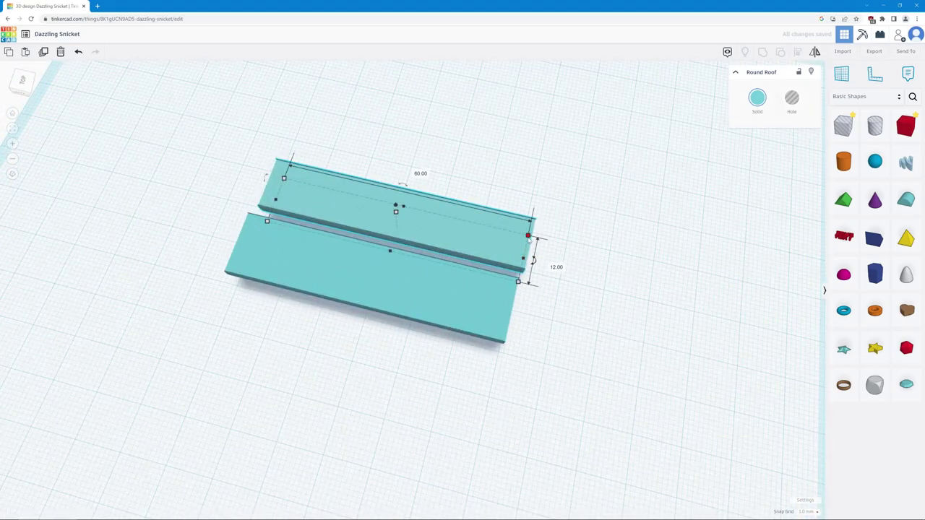
drag(529, 240, 522, 238)
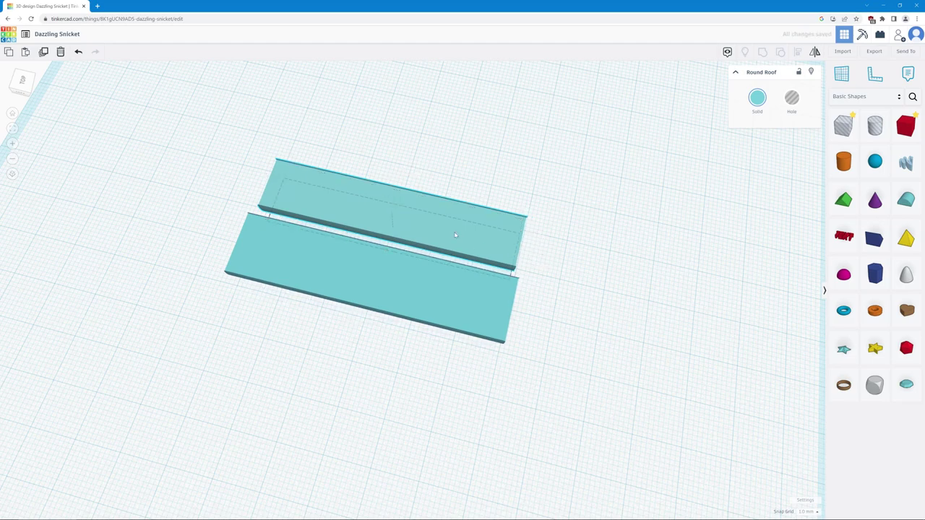
- Try to move the smaller round roof into the larger one
click(510, 268)
right_drag(511, 268, 705, 350)
drag(529, 310, 447, 323)
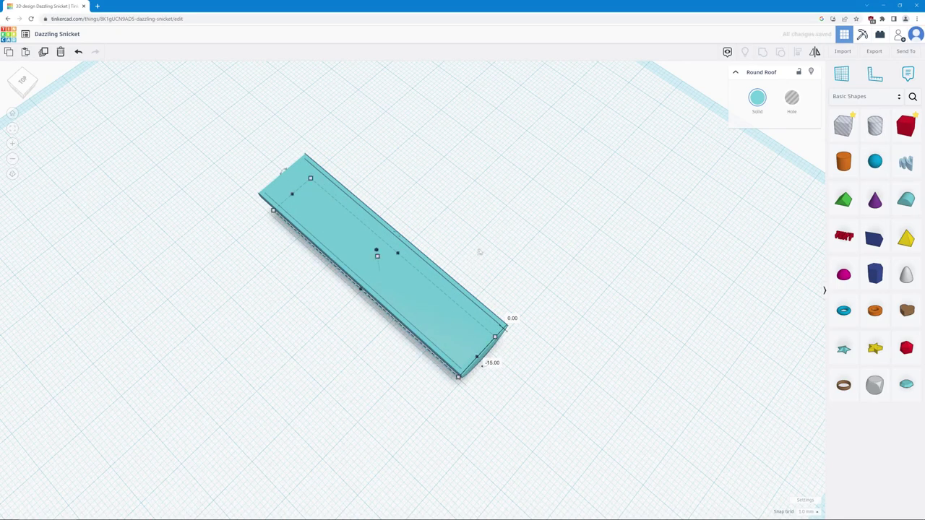
right_drag(503, 266, 464, 252)
key(ctrl+z)
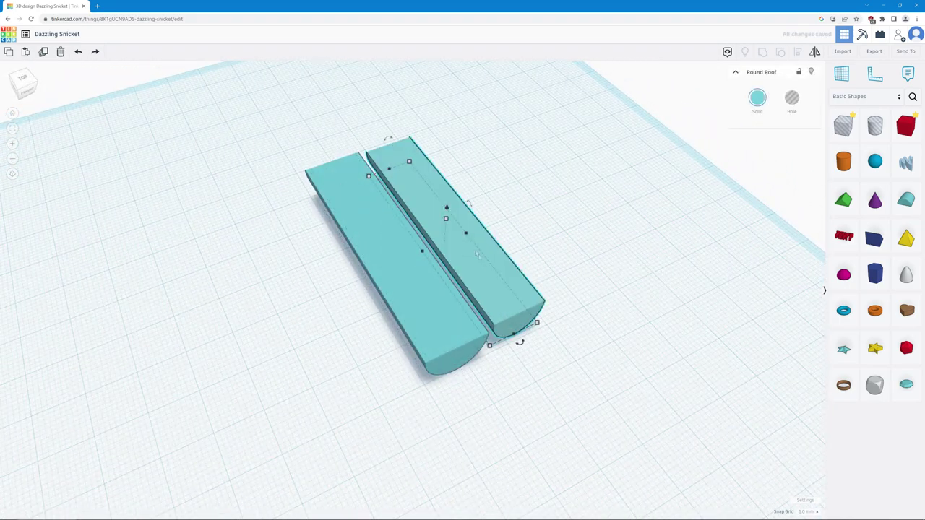
- Shorten the smaller round roof to 56 mm and center it inside the larger one
drag(537, 323, 532, 317)
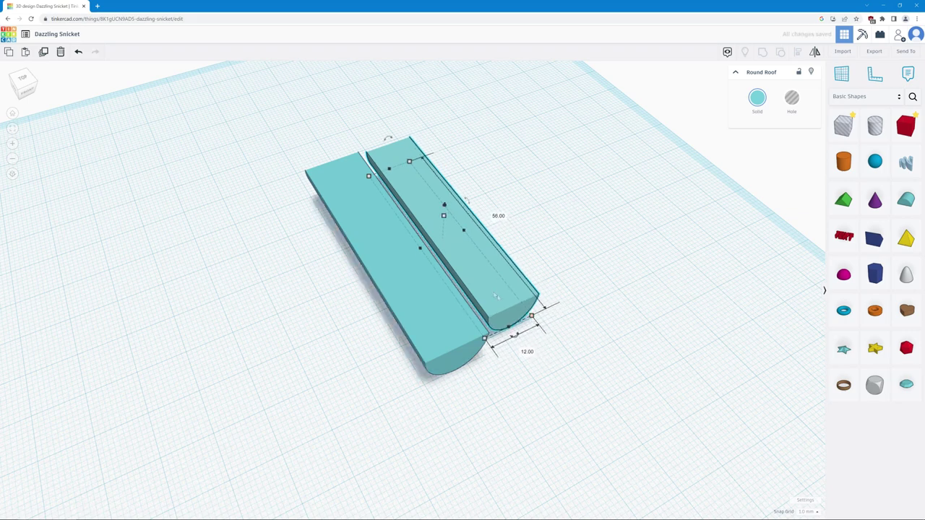
drag(493, 290, 428, 322)
right_drag(318, 345, 349, 337)
- Turn the smaller round roof into a hole and group it with the larger one to form a closed-end gutter
click(791, 99)
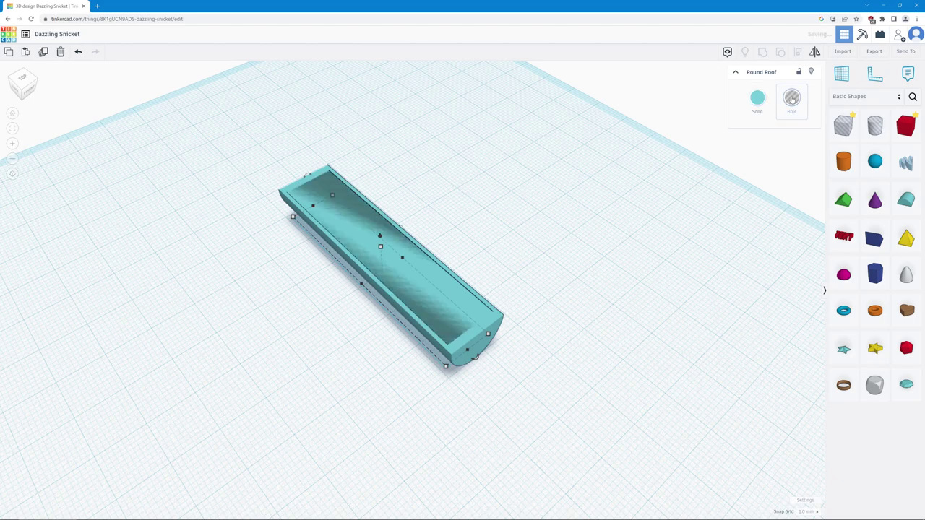
shift+click(435, 341)
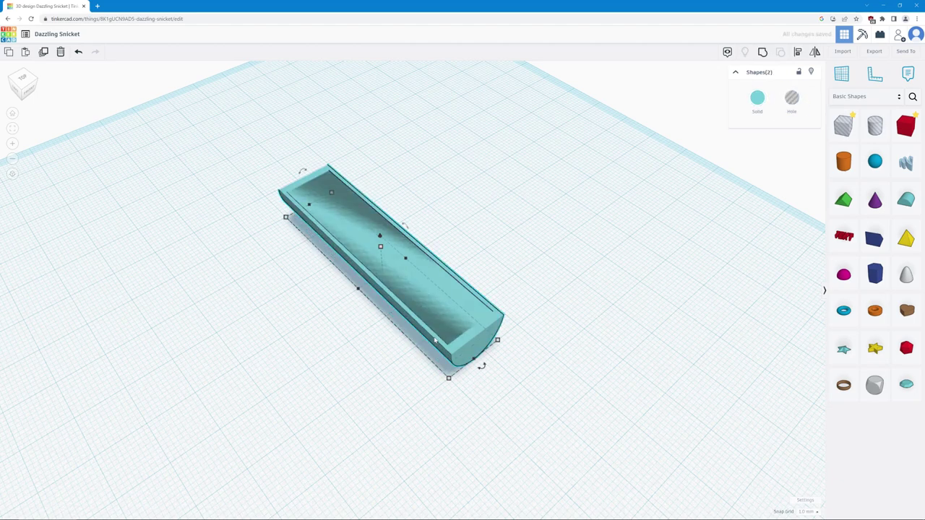
key(ctrl+g)
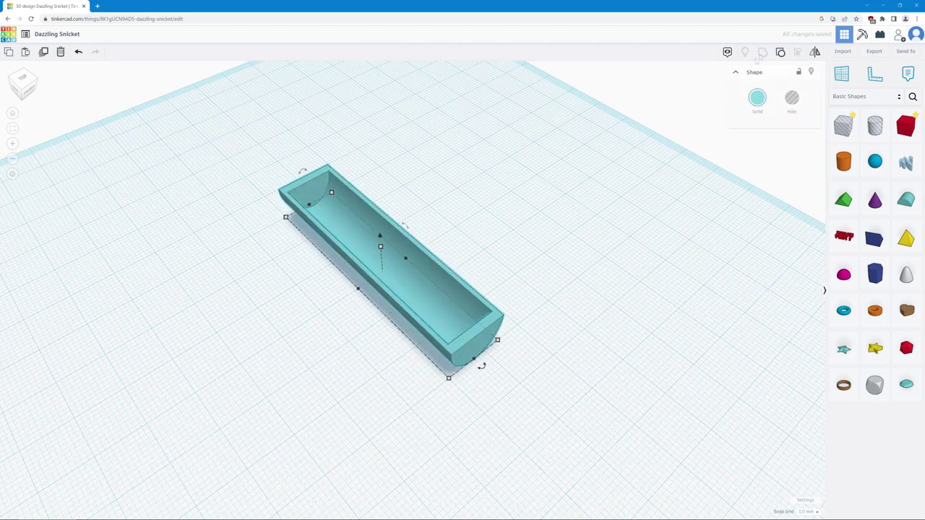
right_drag(474, 231, 528, 252)
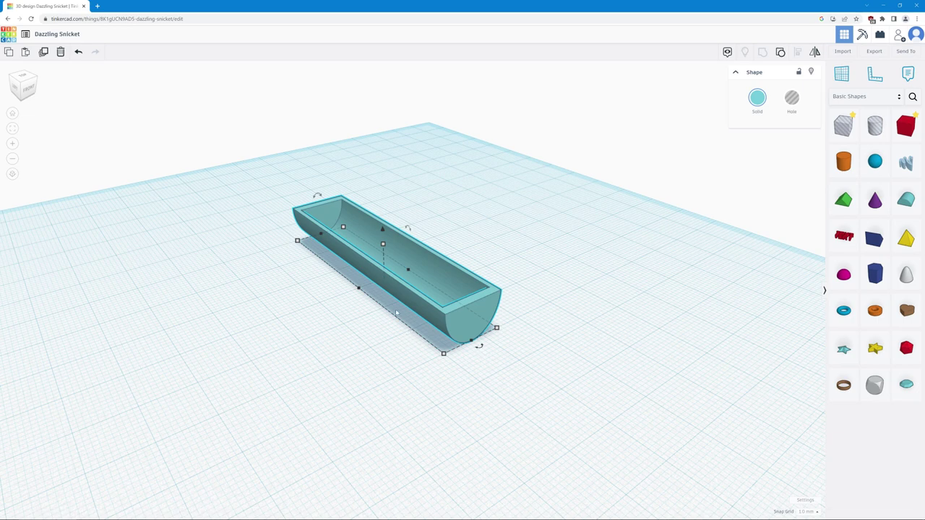
- Place a solid box beside the gutter and resize it into a low bar 3 mm thick and slightly wider than the gutter
drag(902, 127, 327, 371)
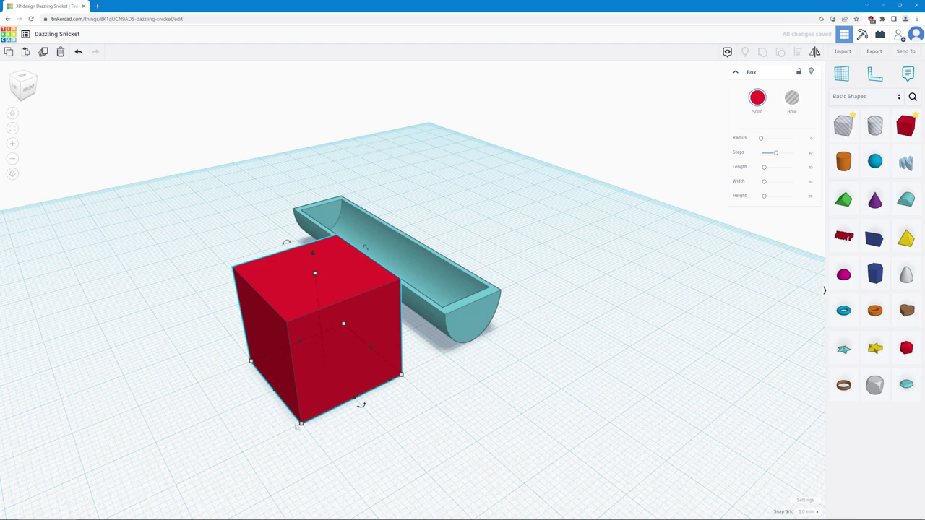
drag(302, 426, 260, 371)
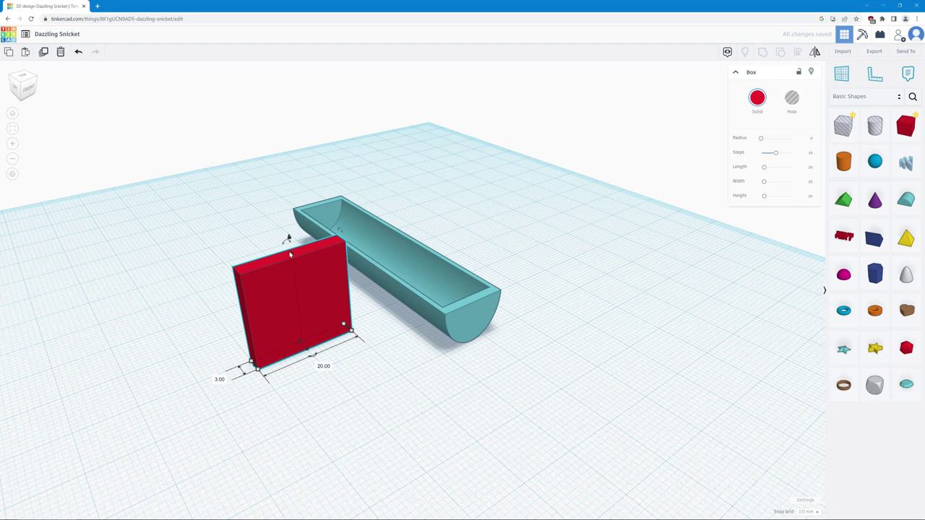
drag(290, 255, 298, 316)
right_drag(298, 316, 339, 358)
drag(239, 352, 270, 349)
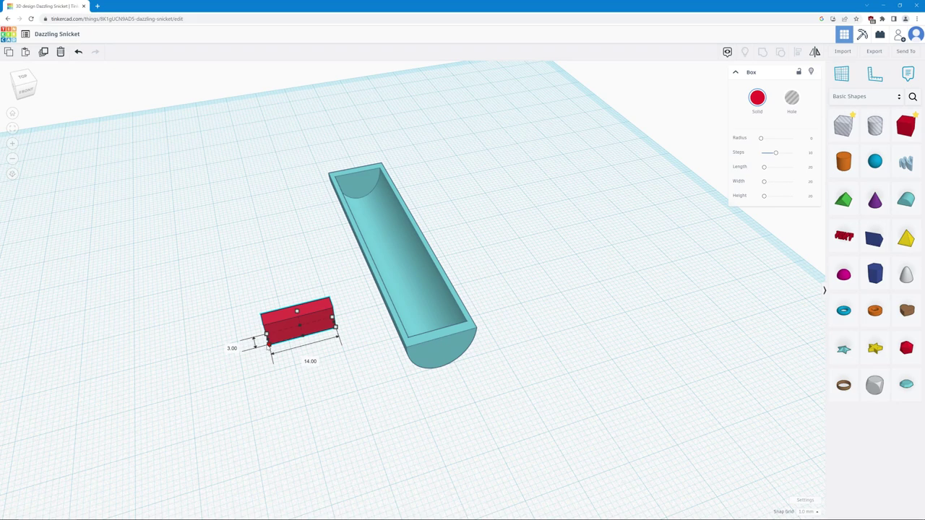
drag(270, 348, 259, 347)
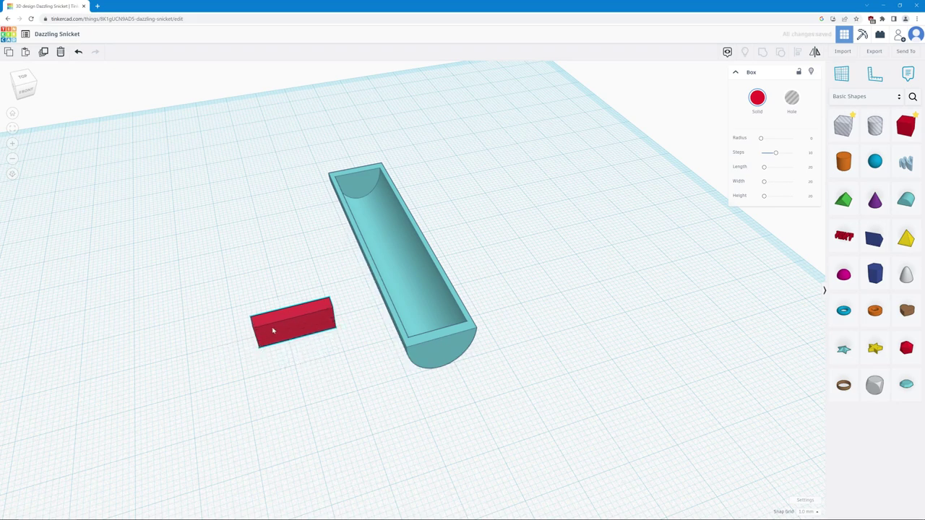
- Fit the bar crosswise to the gutter near its front end, and shift it straight sideways clear of the gutter
drag(279, 330, 402, 315)
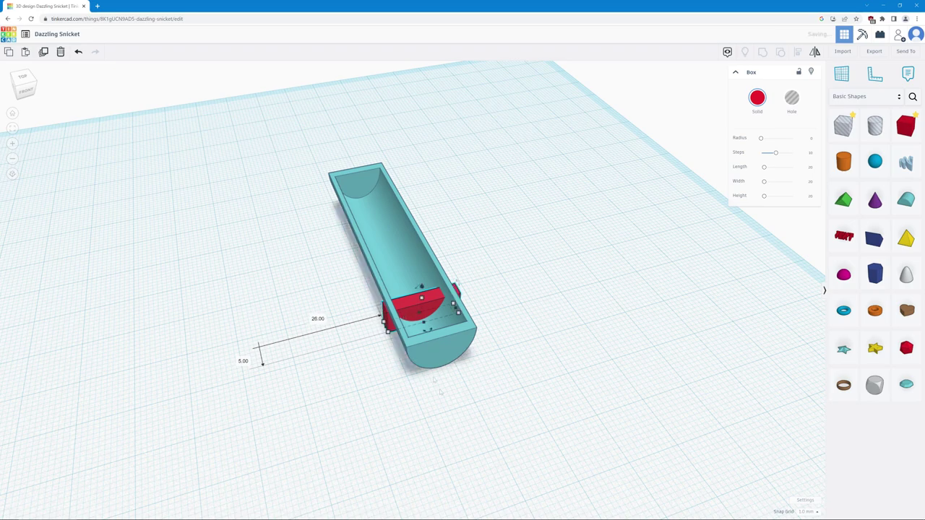
right_drag(403, 315, 465, 291)
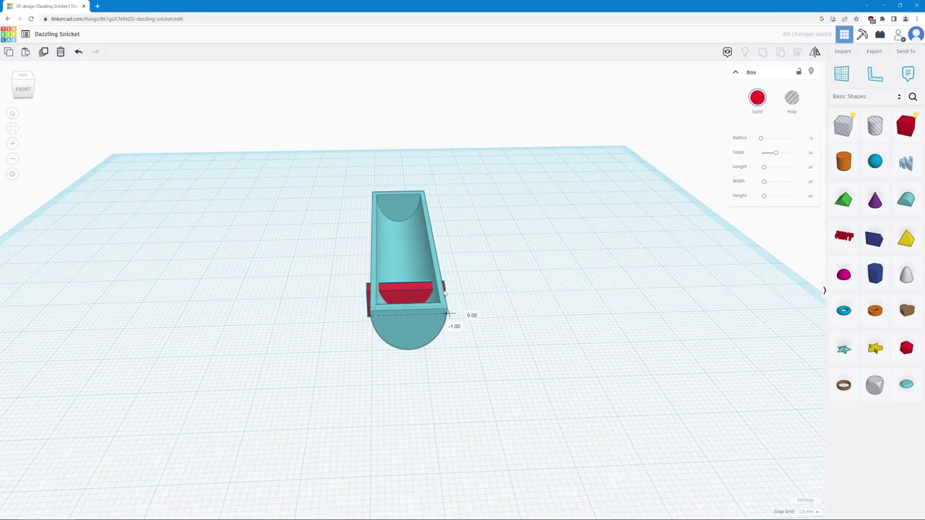
right_drag(337, 363, 463, 390)
right_drag(439, 296, 402, 309)
drag(402, 308, 320, 341)
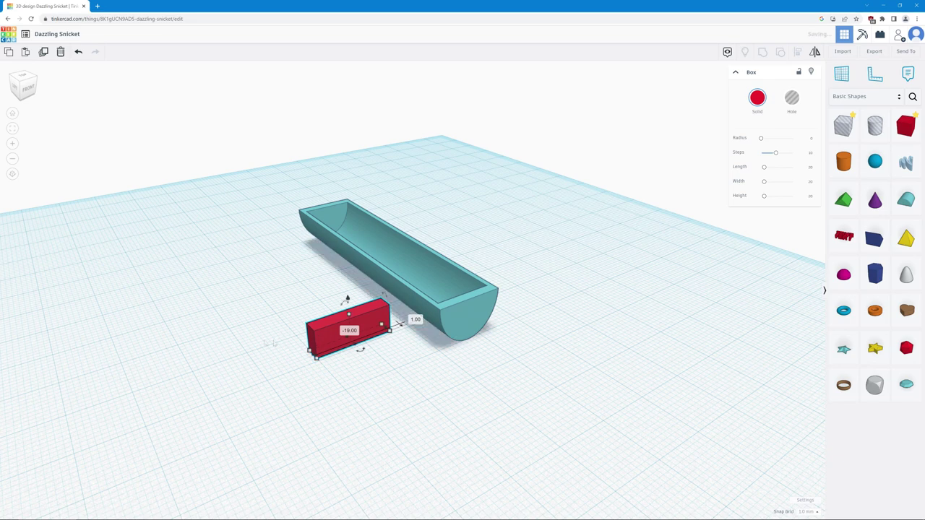
- Paste another solid round roof and center it lengthwise across the red bar
click(234, 338)
key(ctrl+v)
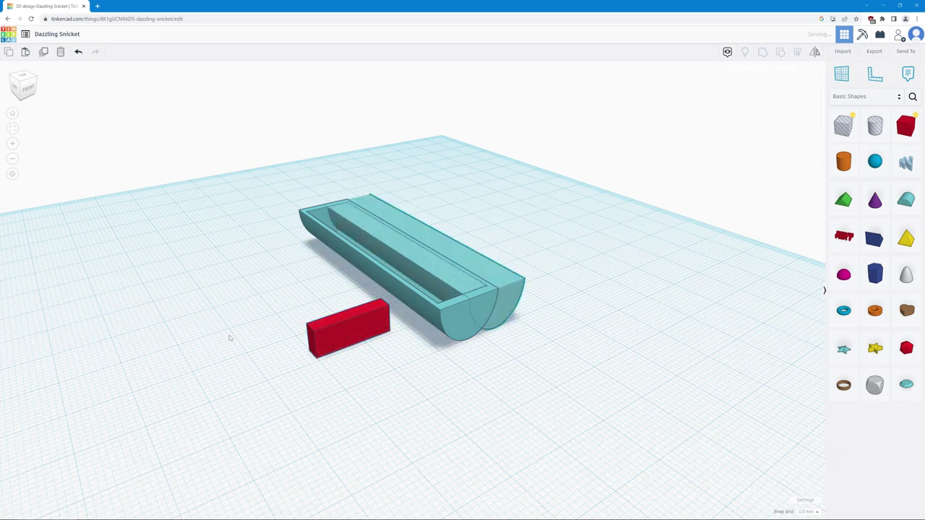
drag(498, 277, 389, 346)
right_drag(389, 346, 354, 402)
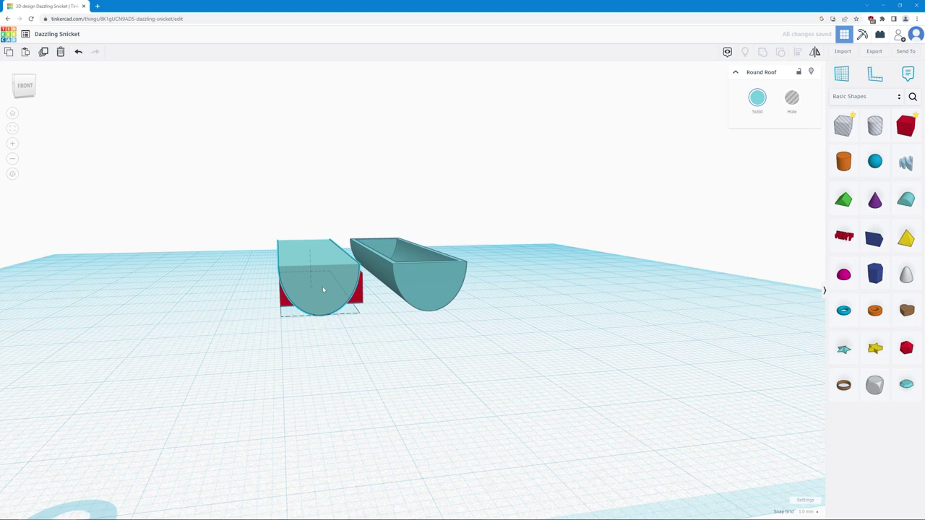
right_drag(325, 288, 389, 338)
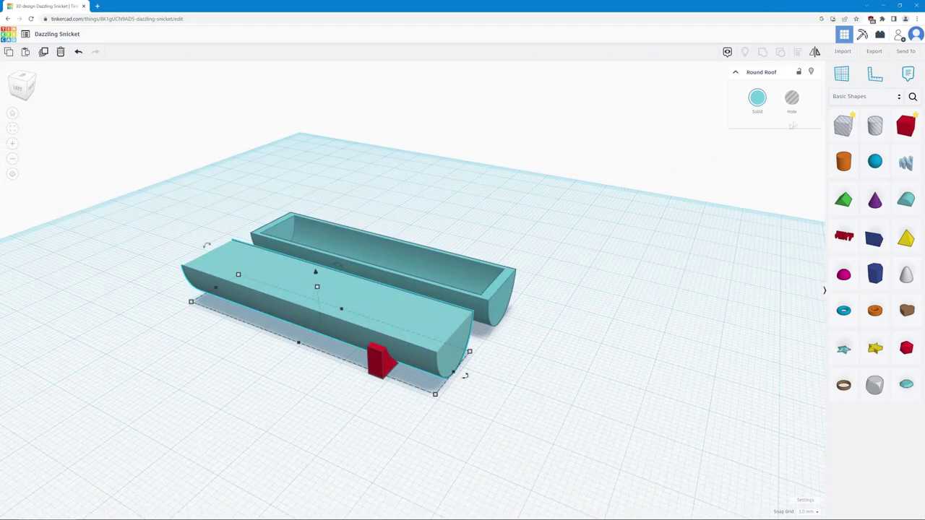
- Turn the pasted round roof into a hole and group it with the bar to cut a half-round cradle
click(793, 102)
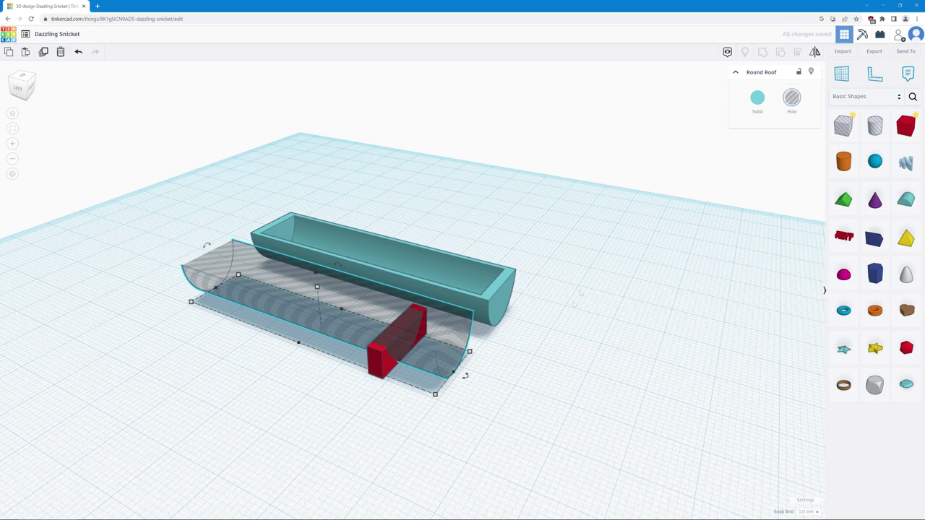
right_drag(554, 375, 365, 344)
shift+click(327, 351)
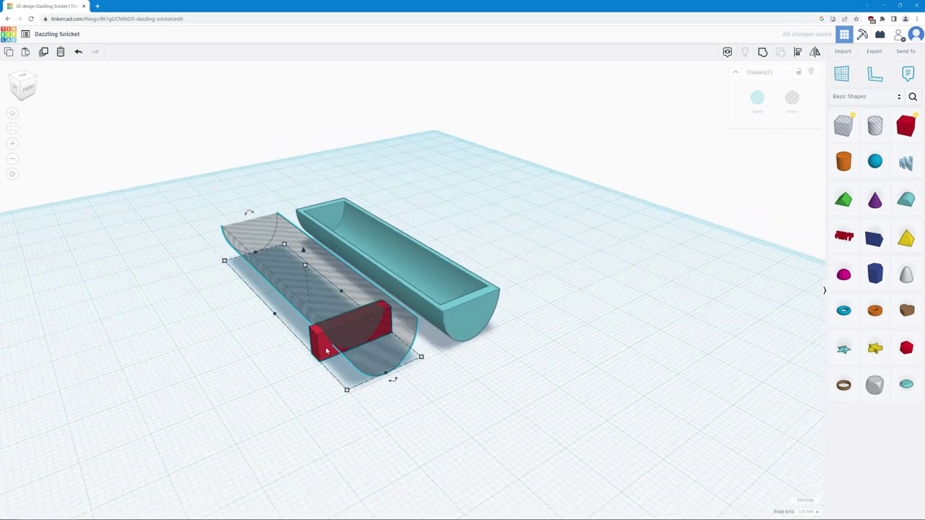
click(763, 53)
click(276, 296)
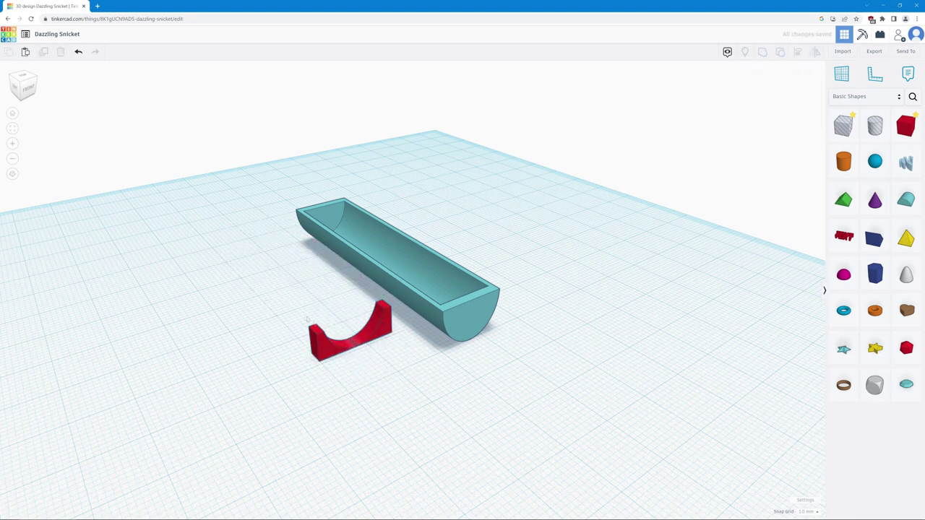
- Duplicate the red cradle and move the duplicate 24.5 mm toward the gutter's far end
right_drag(278, 295, 419, 375)
click(428, 381)
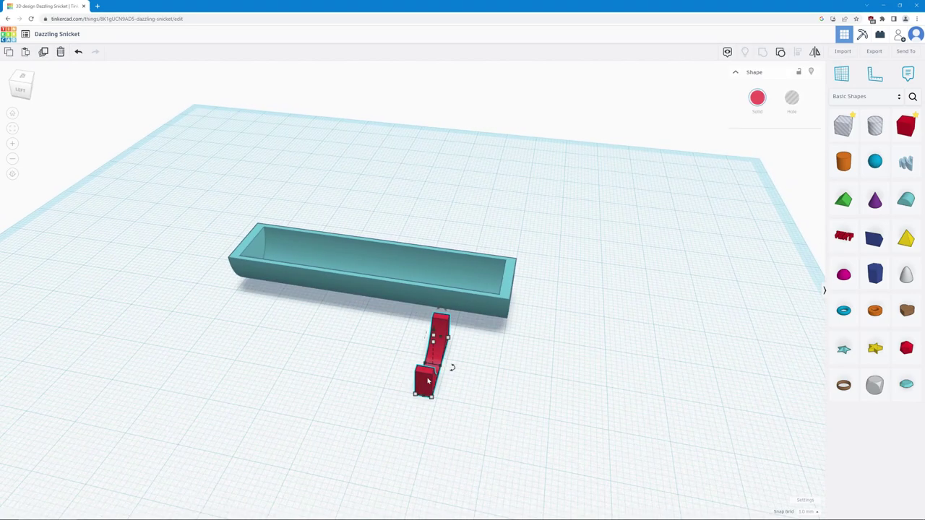
key(ctrl+d)
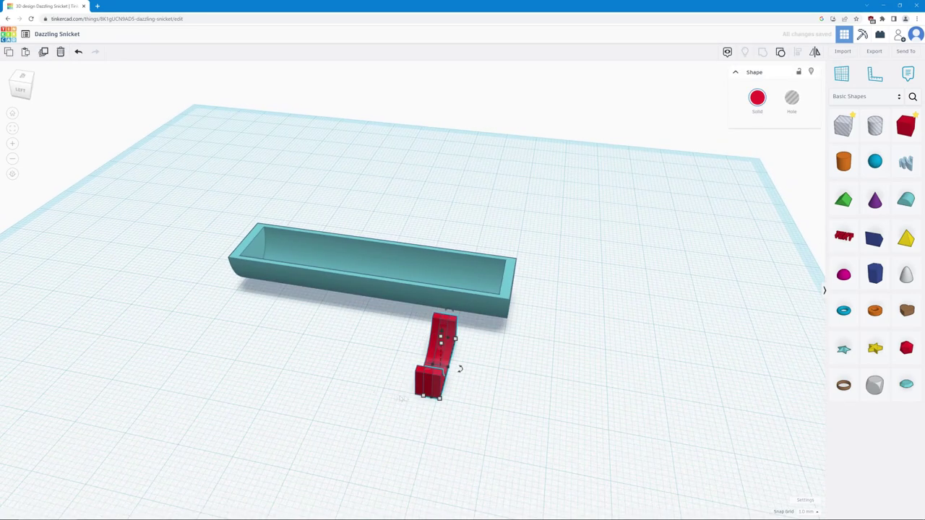
drag(436, 390, 332, 386)
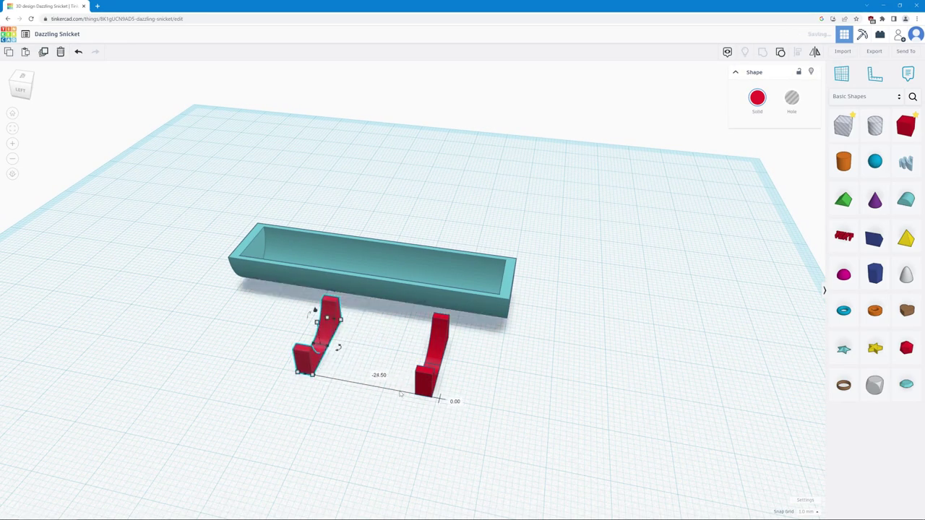
- Move the duplicated cradle 14 mm farther along the trough's length and 8 mm closer to the trough
right_drag(333, 387, 217, 347)
scroll(238, 304, up, 5)
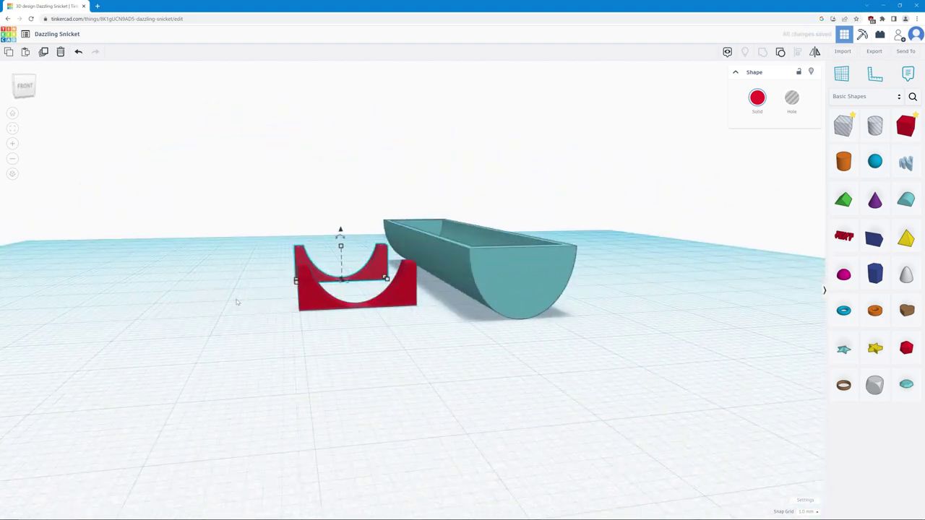
right_drag(251, 308, 490, 409)
drag(352, 349, 239, 312)
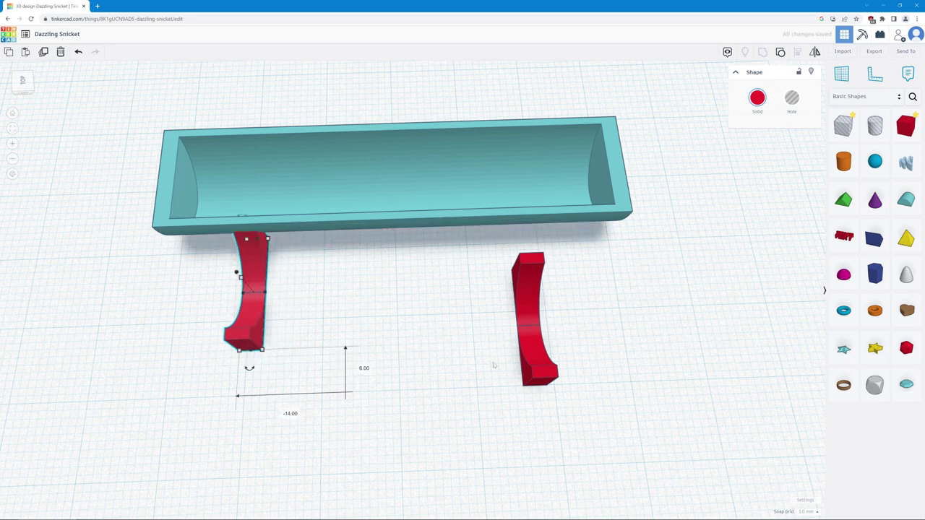
- Slide each of the two cradles 14 mm straight sideways under the trough
click(535, 360)
drag(533, 367, 545, 328)
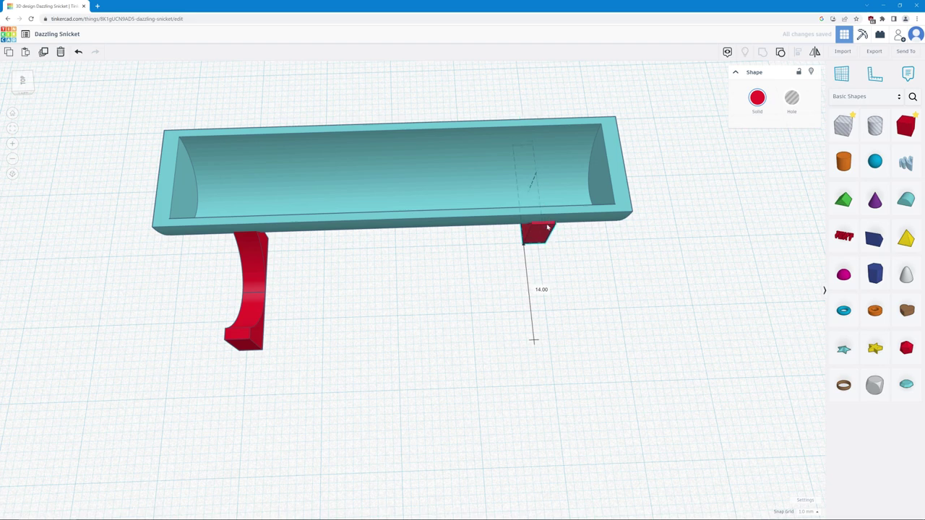
drag(547, 228, 547, 228)
click(249, 328)
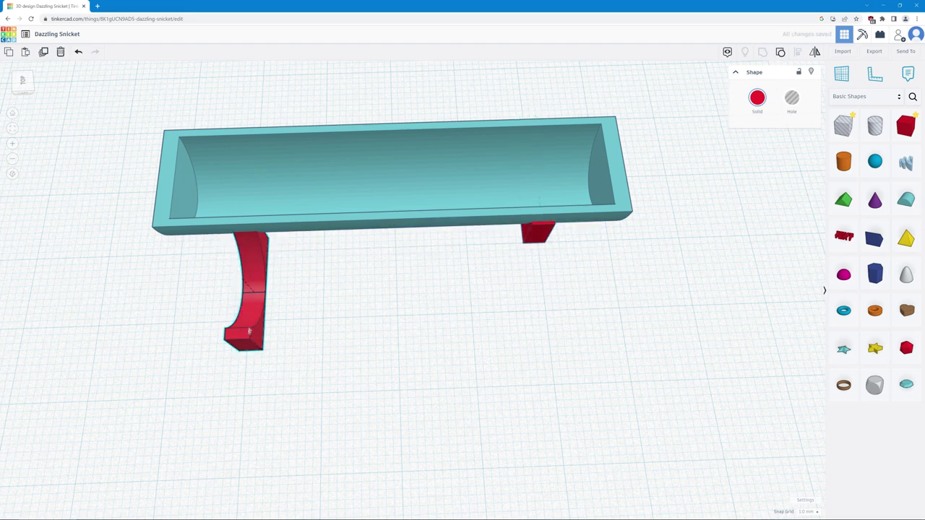
drag(249, 333, 266, 233)
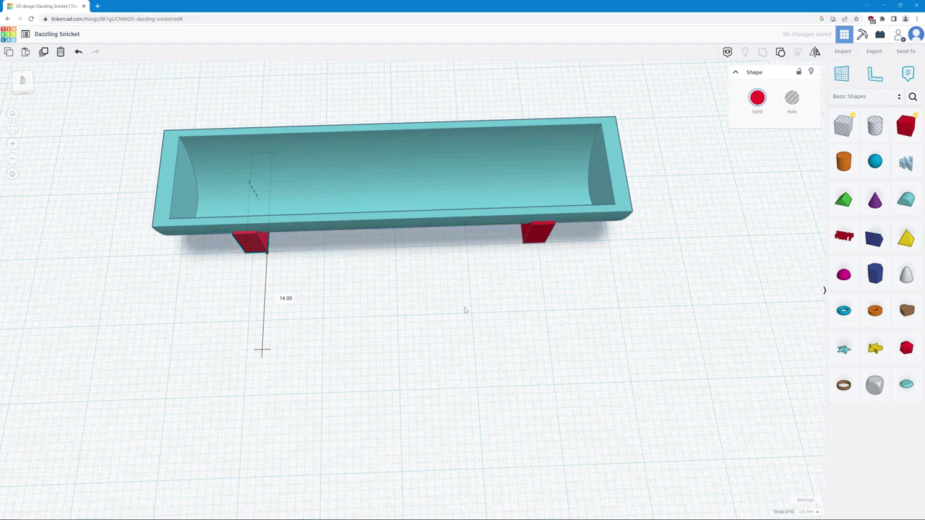
- Add a solid cylinder beside the trough, rotate it 90° onto its side, and slim it to a rod 20 mm long and 1 mm wide
right_drag(465, 310, 326, 325)
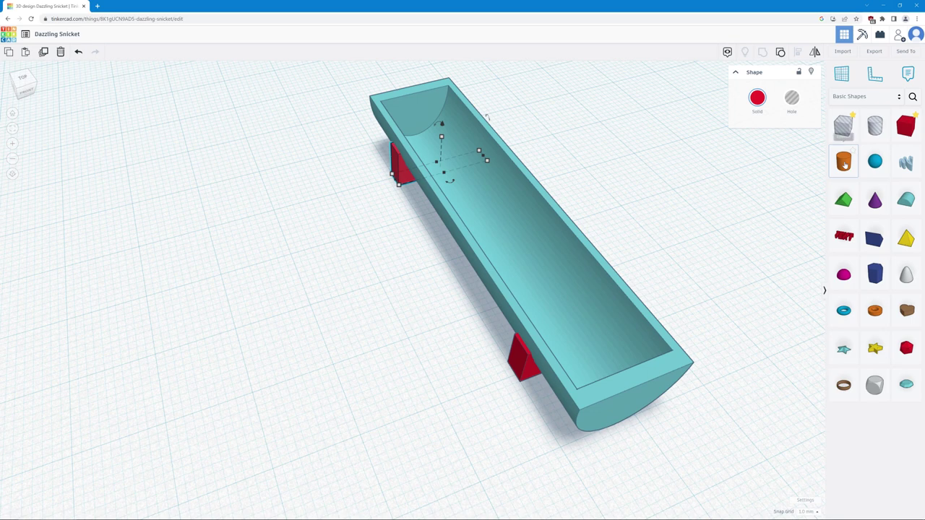
drag(845, 165, 267, 280)
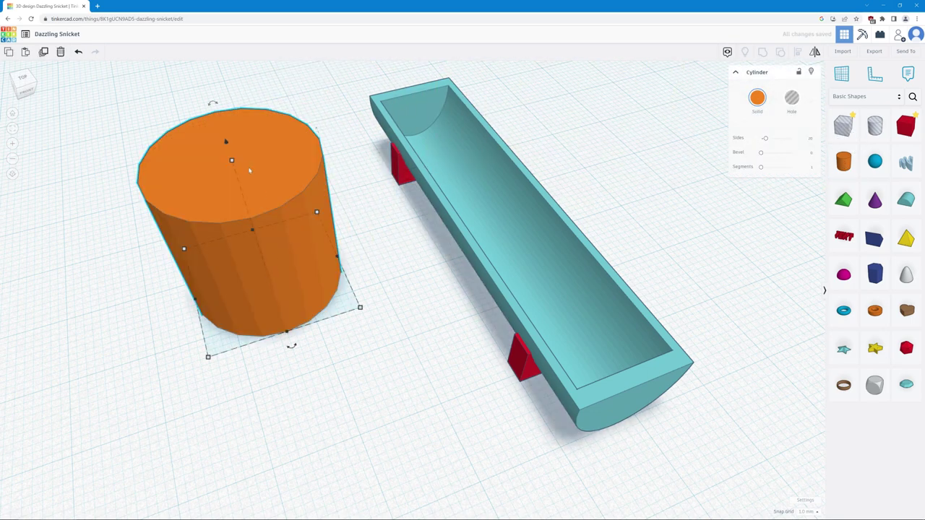
drag(212, 105, 68, 182)
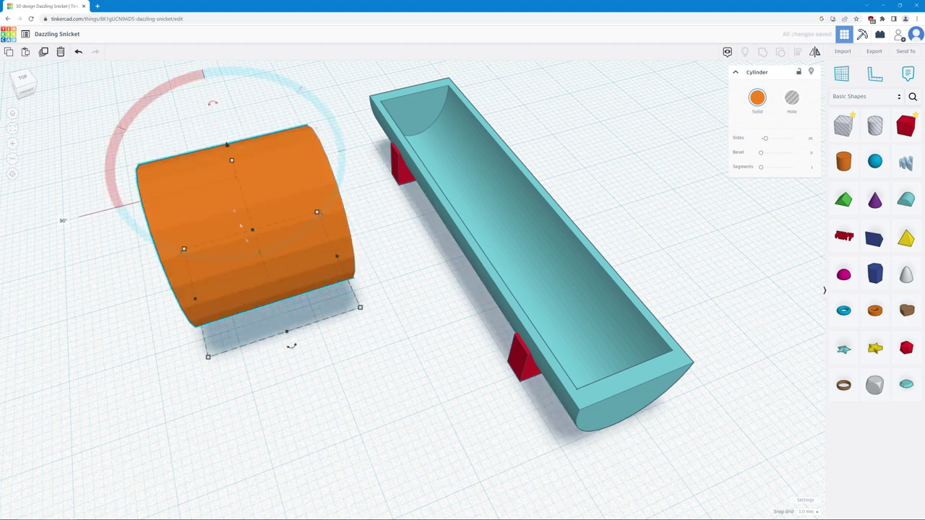
mouse_move(208, 357)
drag(208, 358, 185, 253)
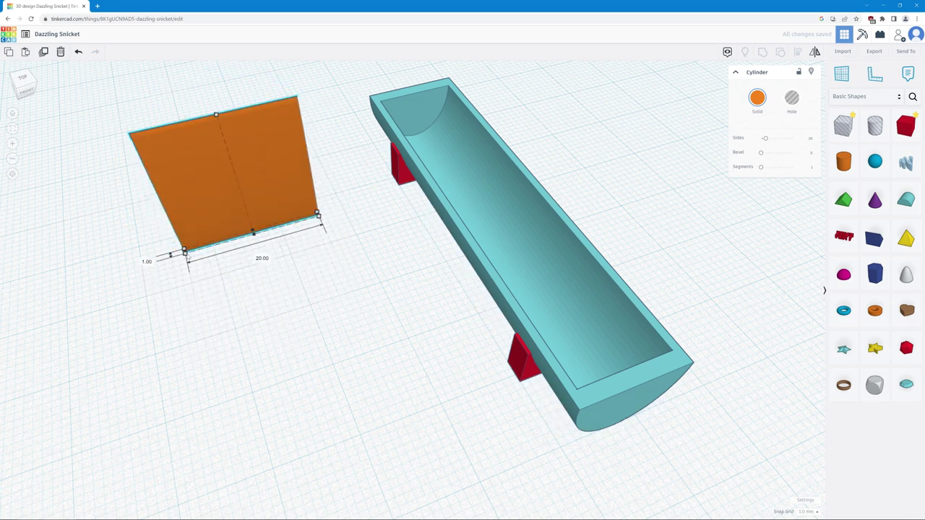
drag(216, 113, 233, 219)
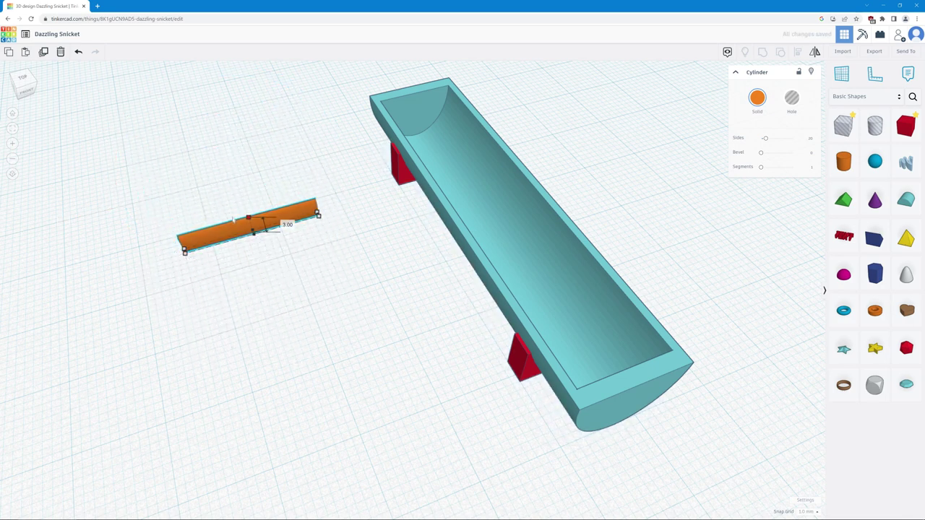
- Shorten the orange rod to 14 mm
right_drag(236, 230, 223, 244)
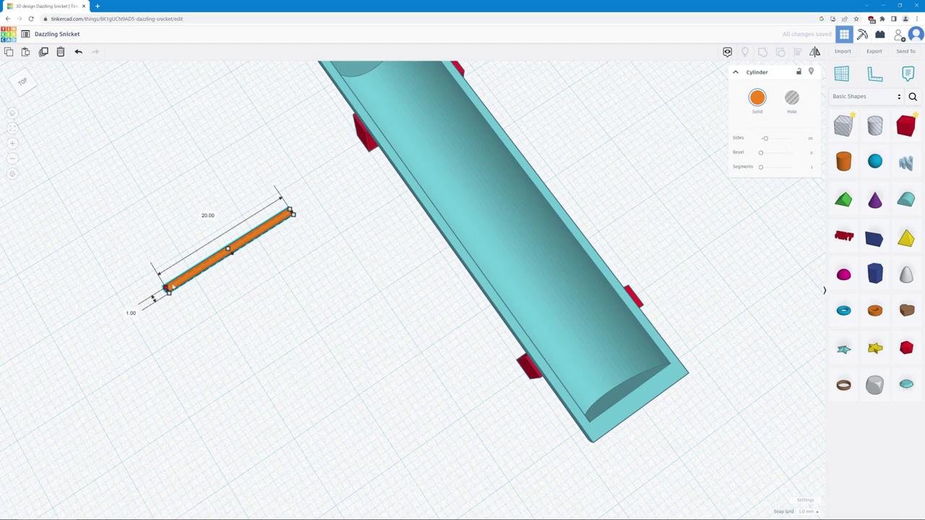
click(190, 278)
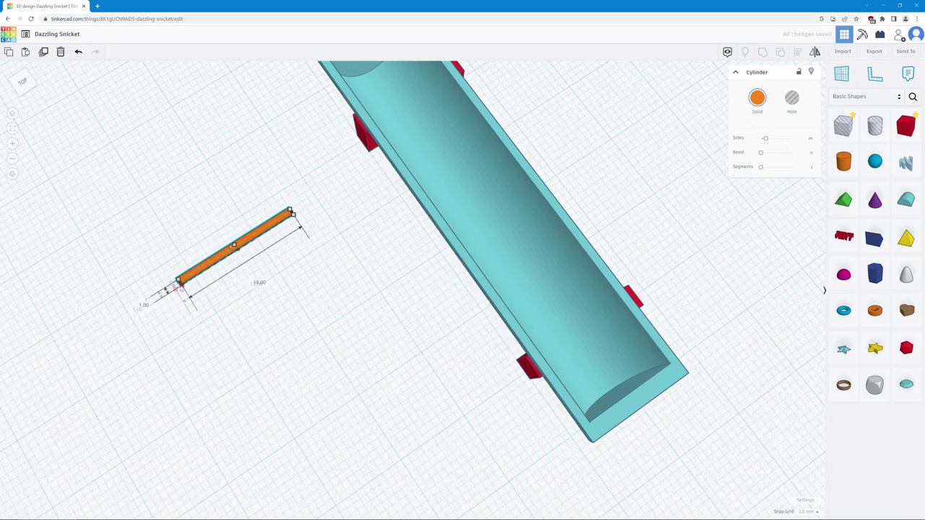
drag(200, 273, 208, 269)
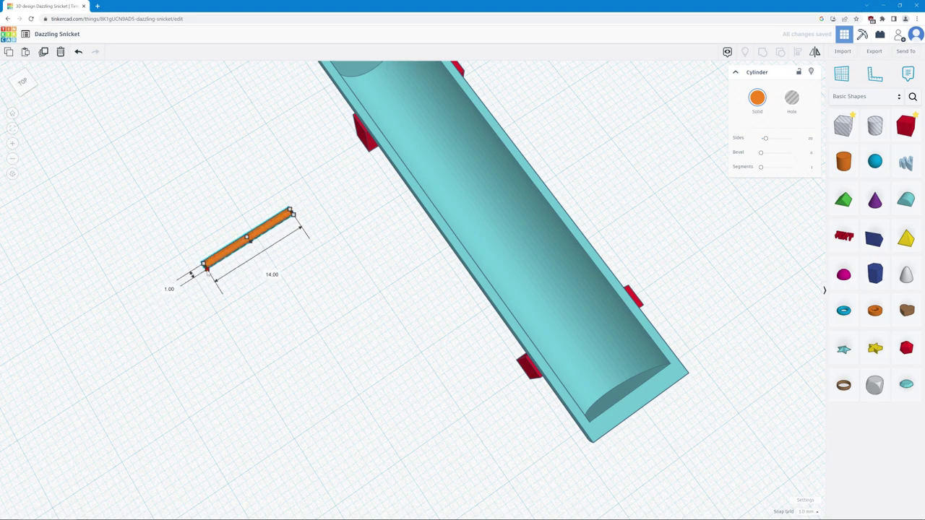
right_drag(208, 269, 240, 309)
- Move the rod 10 mm toward the trough and adjust its elevation to just below the trough's rim
click(261, 286)
click(331, 214)
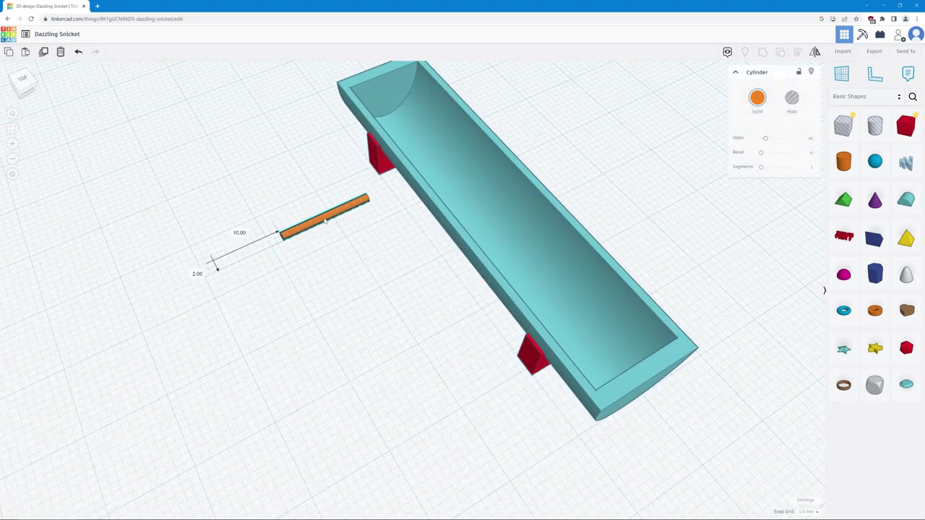
drag(329, 204, 325, 142)
right_drag(325, 143, 293, 200)
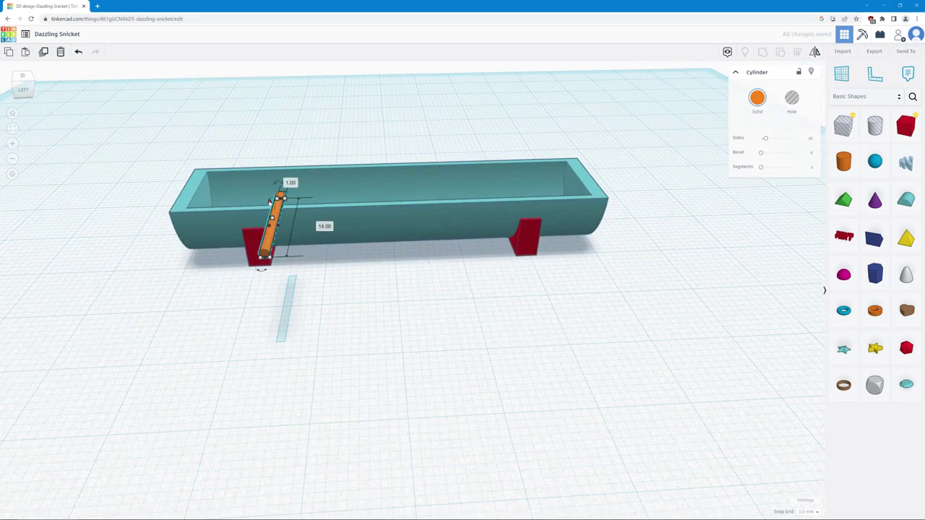
drag(270, 202, 274, 232)
right_drag(273, 232, 362, 318)
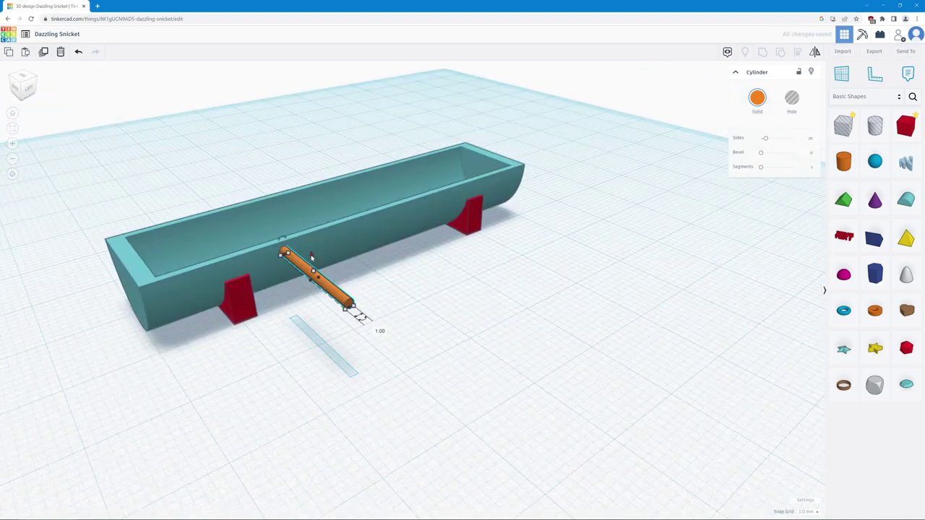
drag(311, 258, 315, 263)
right_drag(315, 263, 539, 309)
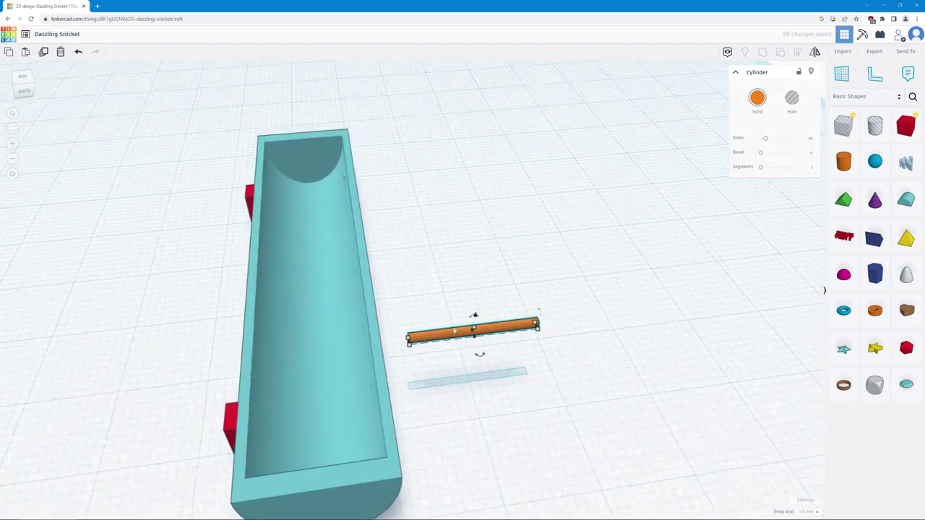
- Place the rod crosswise through the trough's walls near one end and inspect its fit below the rim
drag(453, 335, 291, 348)
right_drag(291, 348, 259, 388)
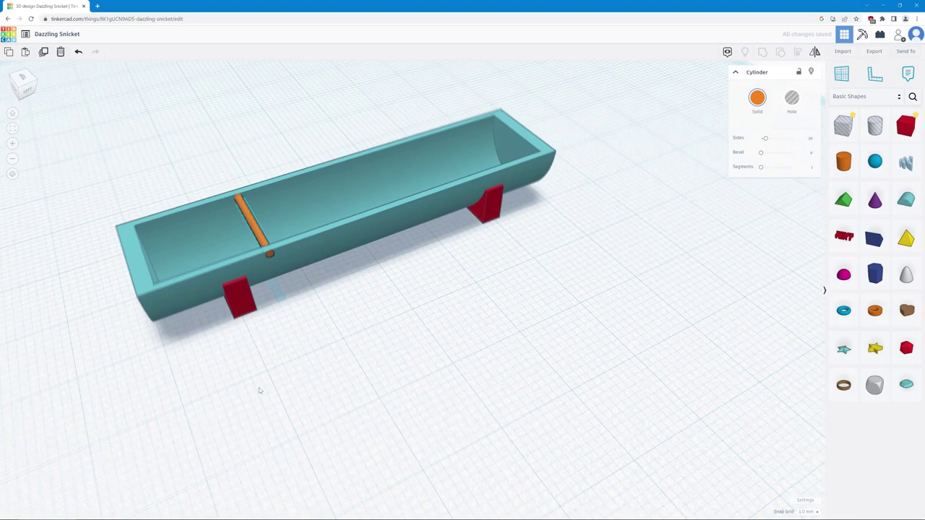
scroll(244, 268, up, 6)
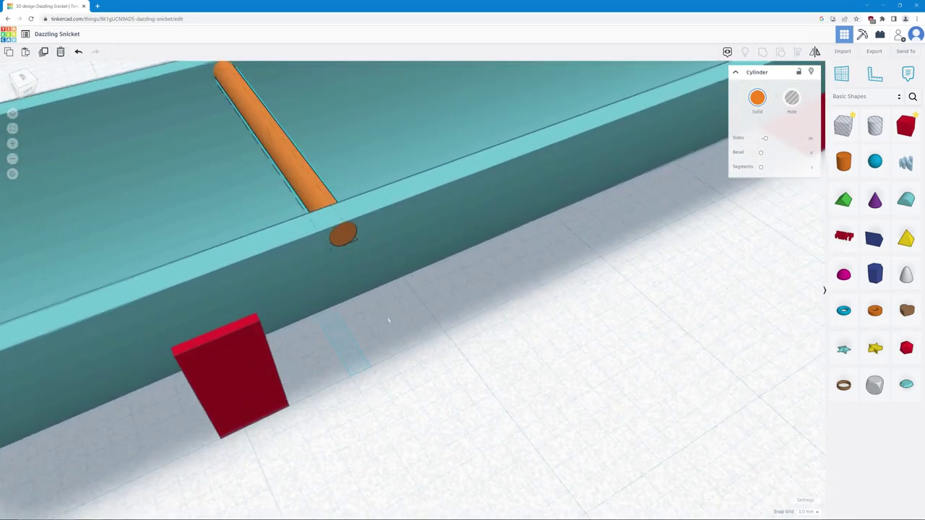
scroll(390, 297, up, 1)
right_drag(393, 276, 375, 217)
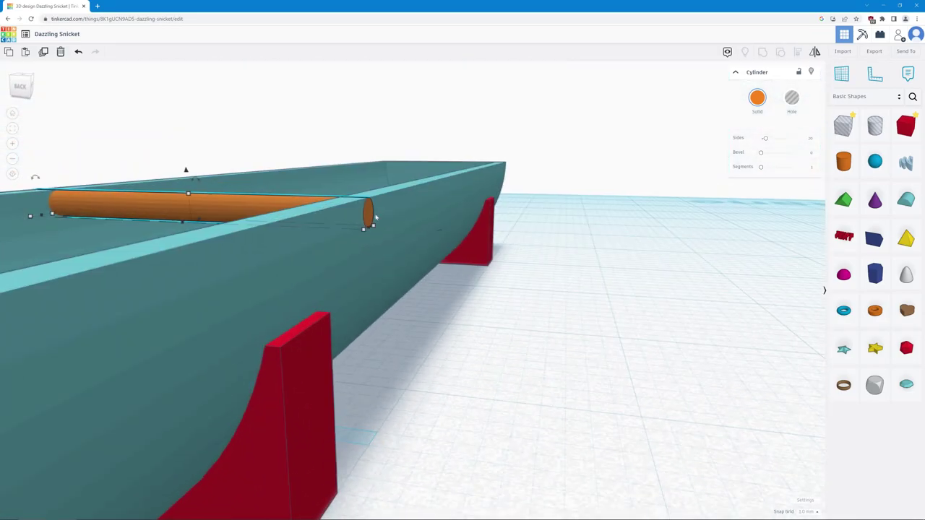
scroll(485, 345, down, 8)
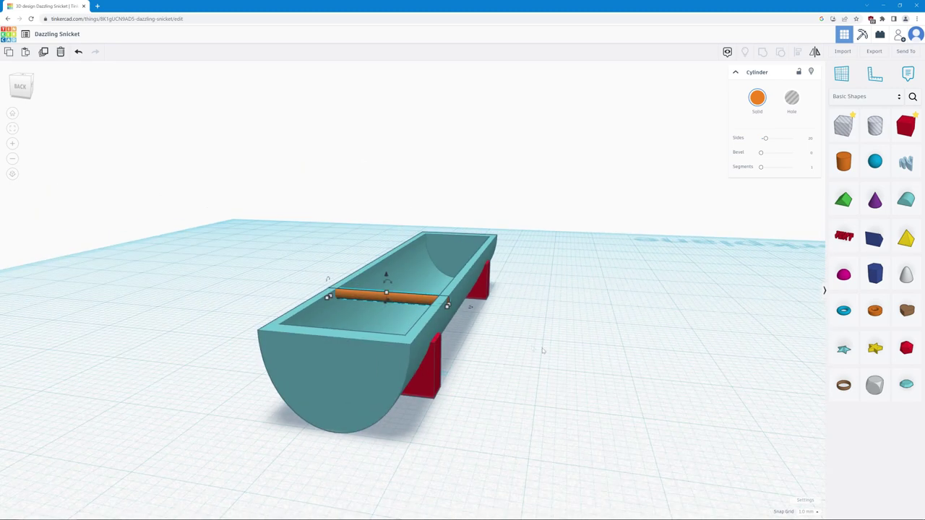
right_drag(434, 376, 356, 417)
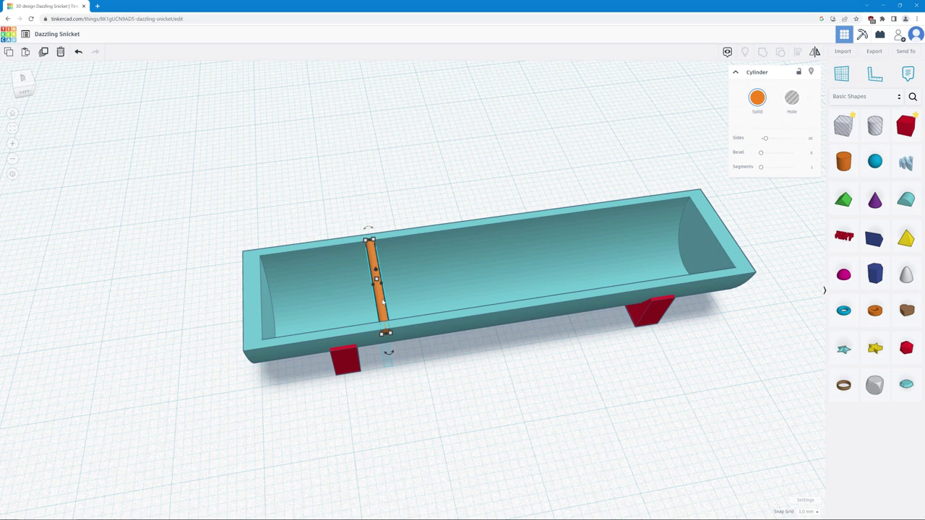
- Duplicate the crosswise rod and place the copy 13.5 mm along the trough, near its middle
key(Right)
alt+drag(389, 305, 639, 290)
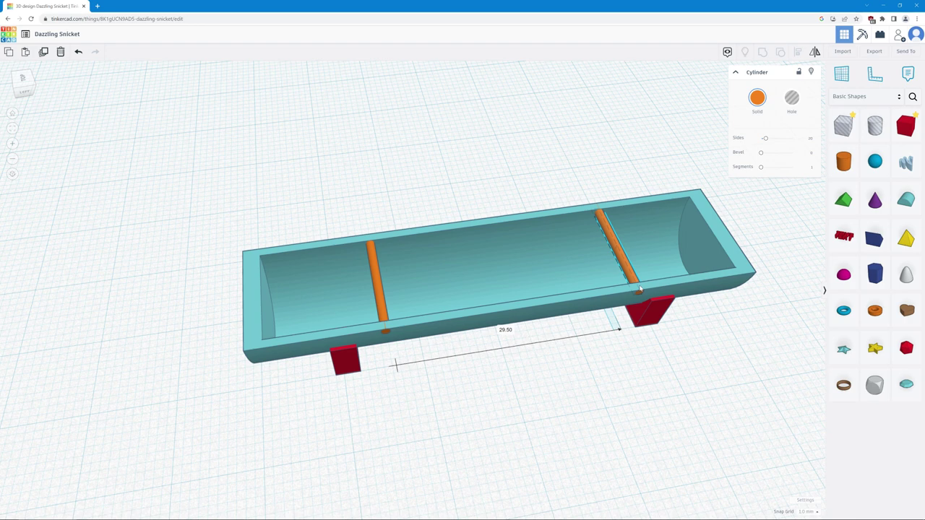
alt+drag(639, 290, 505, 303)
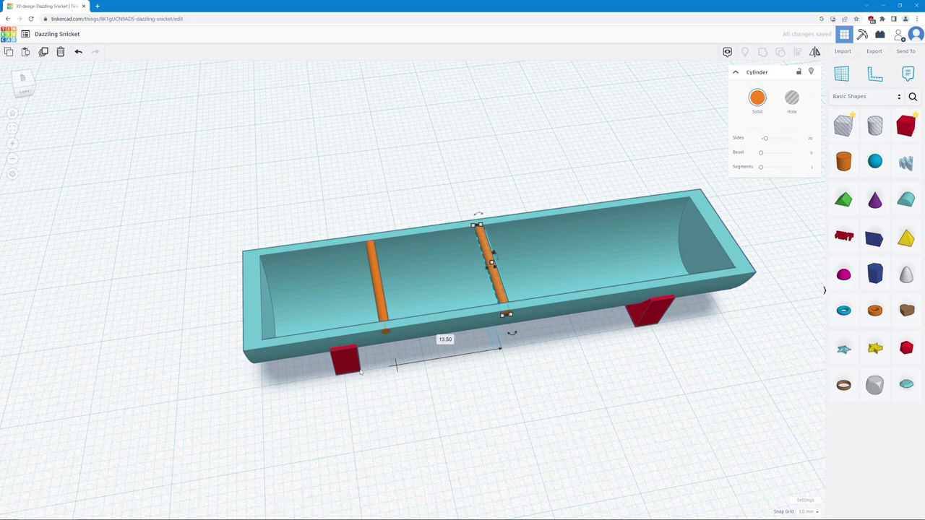
- Duplicate the first rod again and place this copy near the trough's opposite end
click(383, 305)
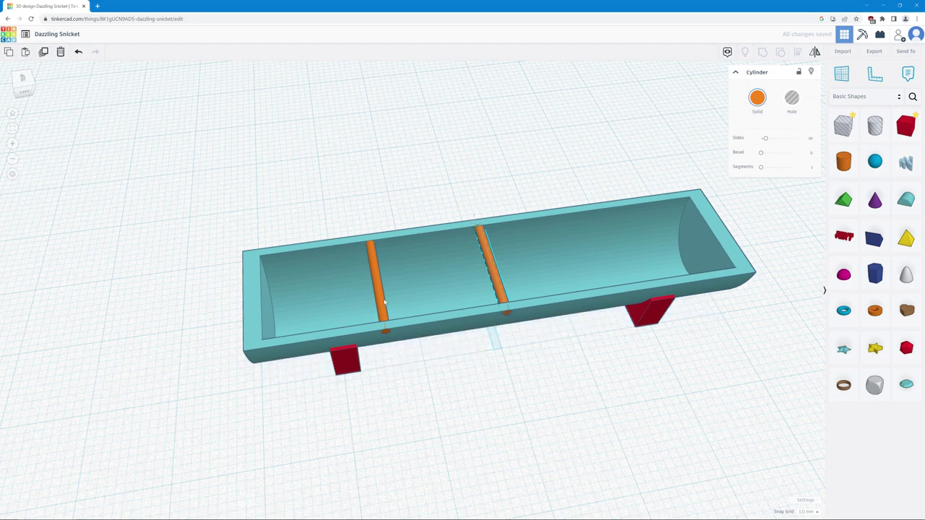
right_drag(429, 365, 457, 333)
key(Right)
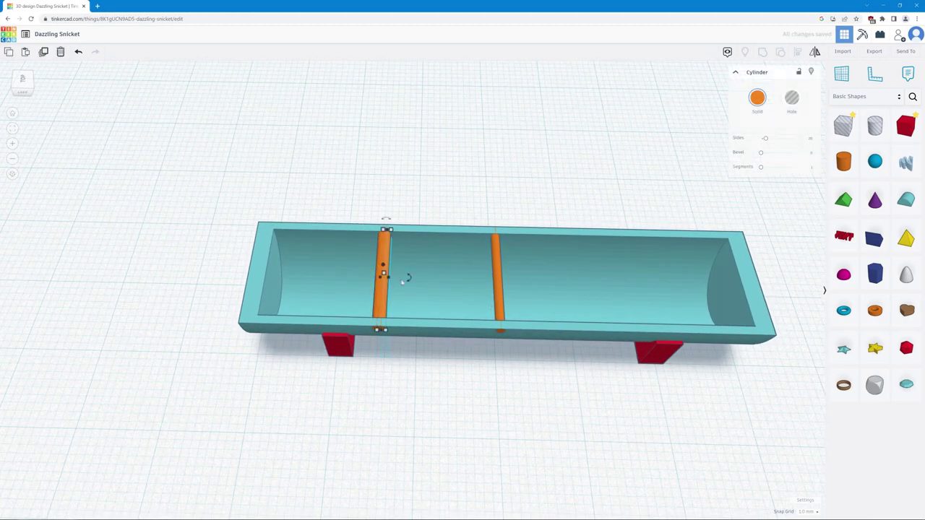
alt+drag(385, 289, 642, 314)
- Shift the middle rod 1 mm along the trough to even out the spacing between the outer rods
right_drag(643, 274, 538, 410)
click(502, 281)
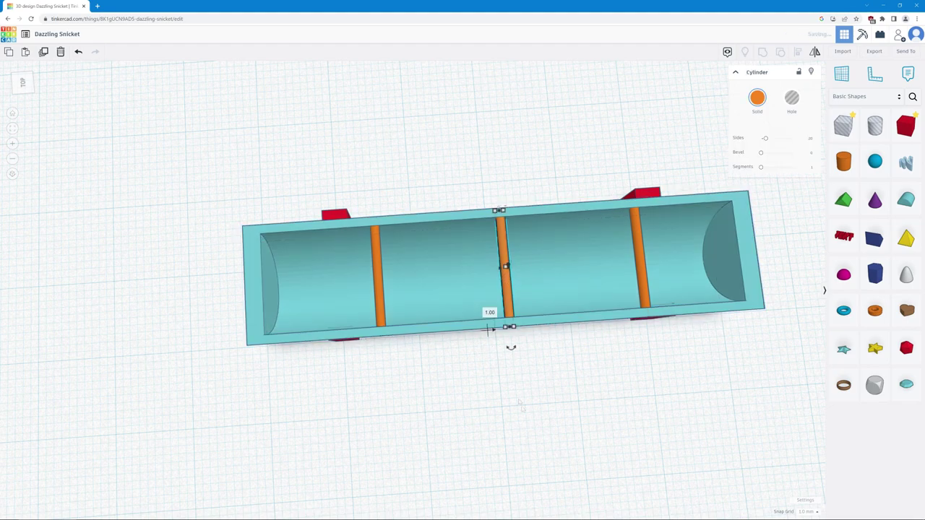
right_drag(510, 347, 535, 369)
click(636, 427)
- Group the three orange rods with the trough into one solid shape
right_drag(636, 427, 570, 402)
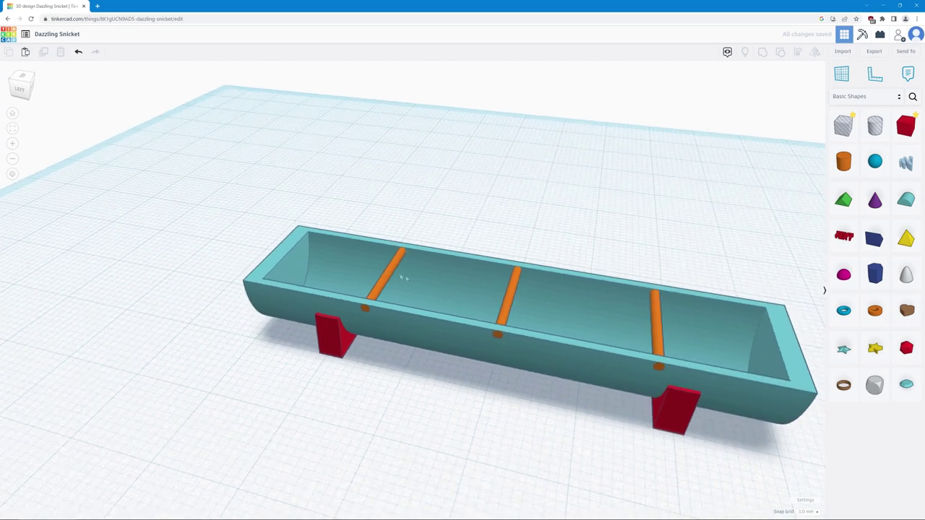
click(387, 274)
shift+click(508, 300)
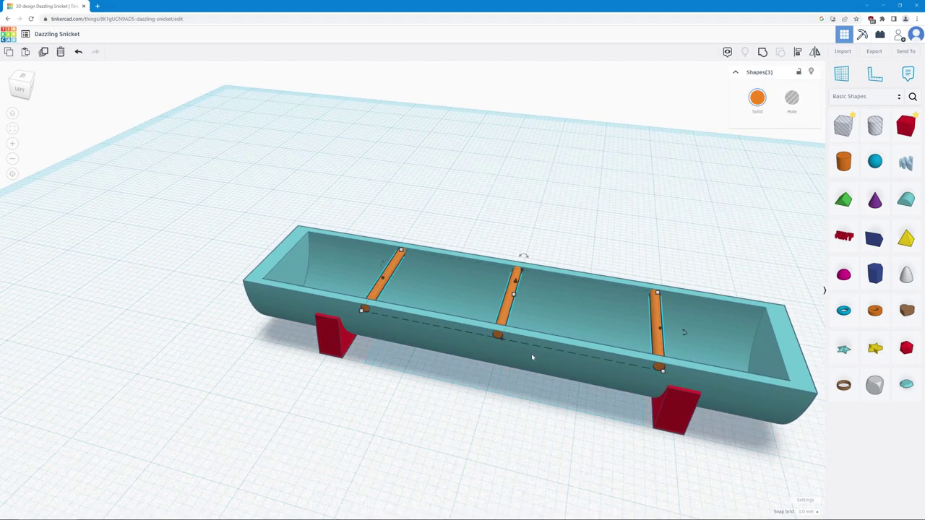
shift+click(785, 347)
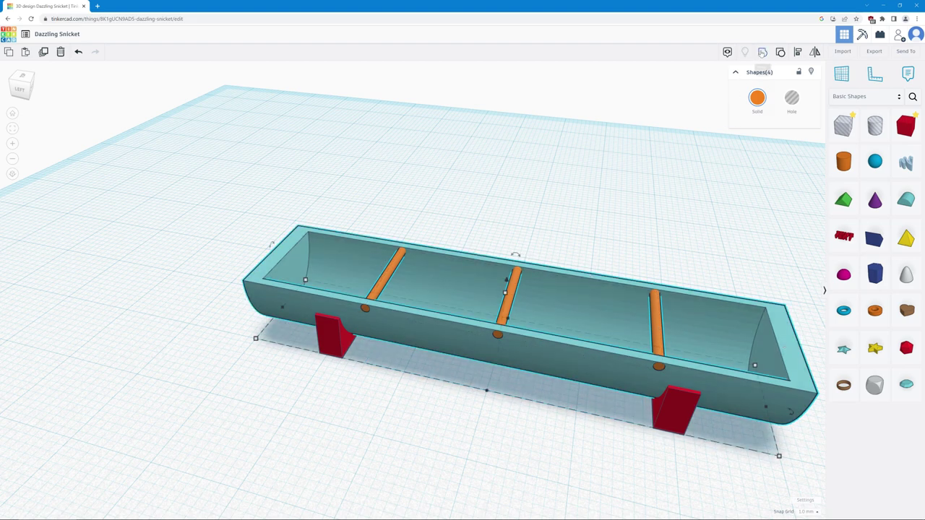
click(763, 52)
click(716, 203)
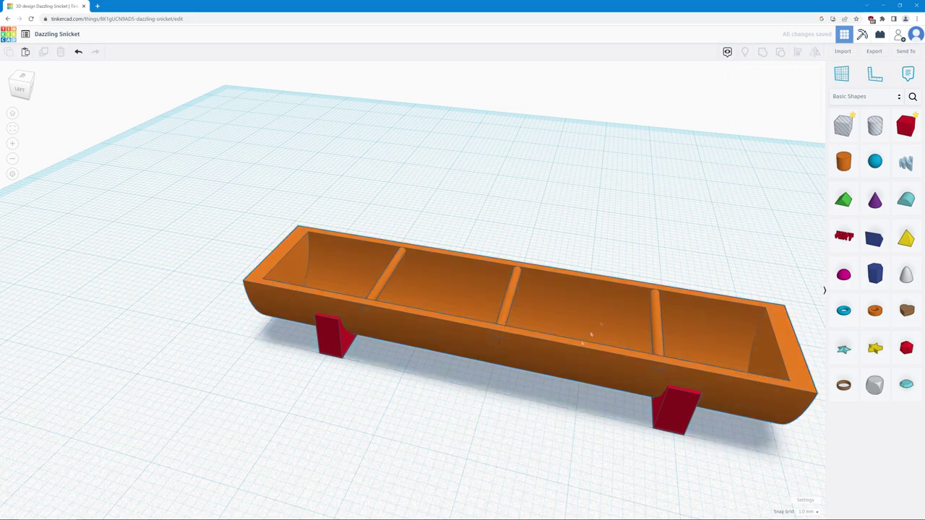
- Centre the two red cradles crosswise beneath the trough, shifting the rear one by 1 mm
right_drag(294, 393, 430, 510)
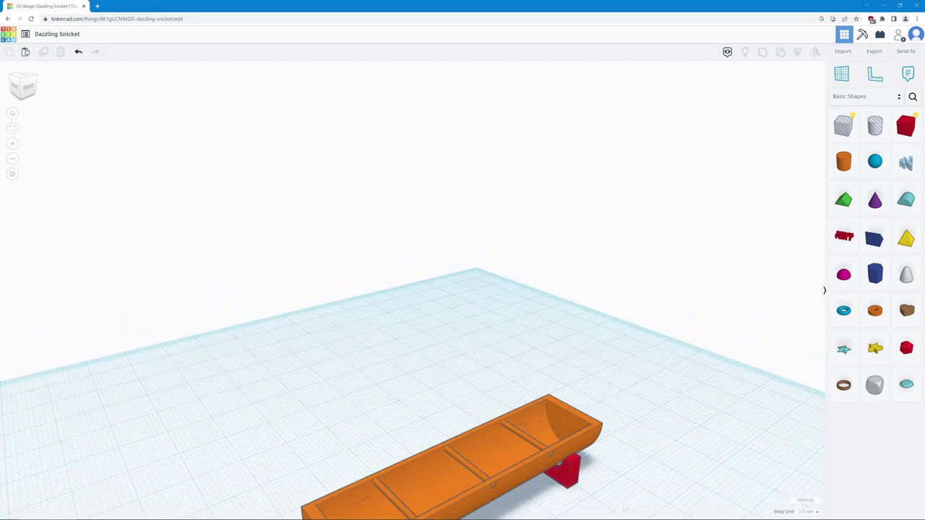
right_drag(648, 494, 560, 411)
click(446, 379)
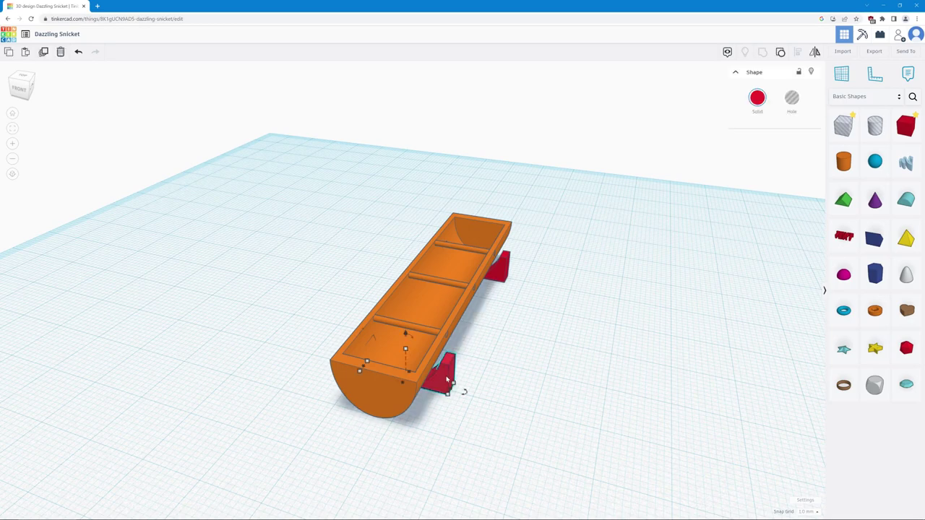
right_drag(464, 393, 480, 379)
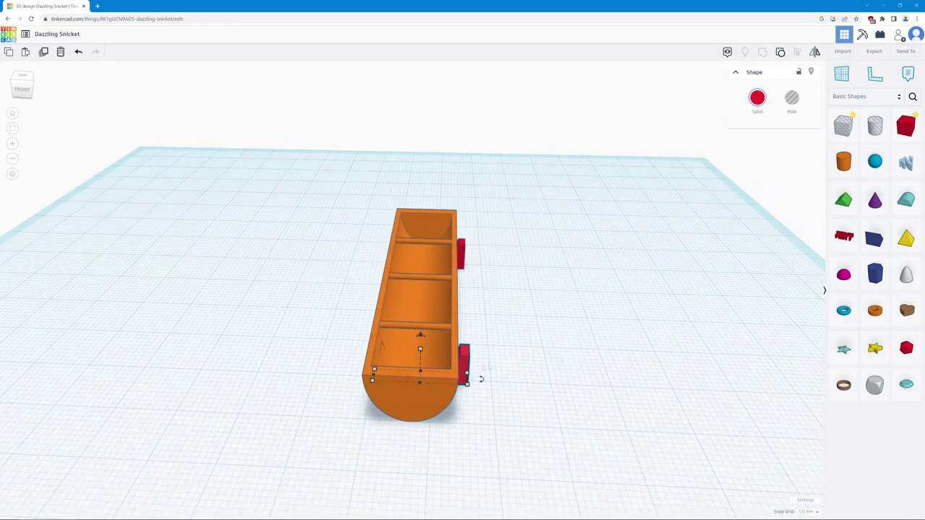
drag(463, 365, 471, 378)
right_drag(472, 378, 279, 345)
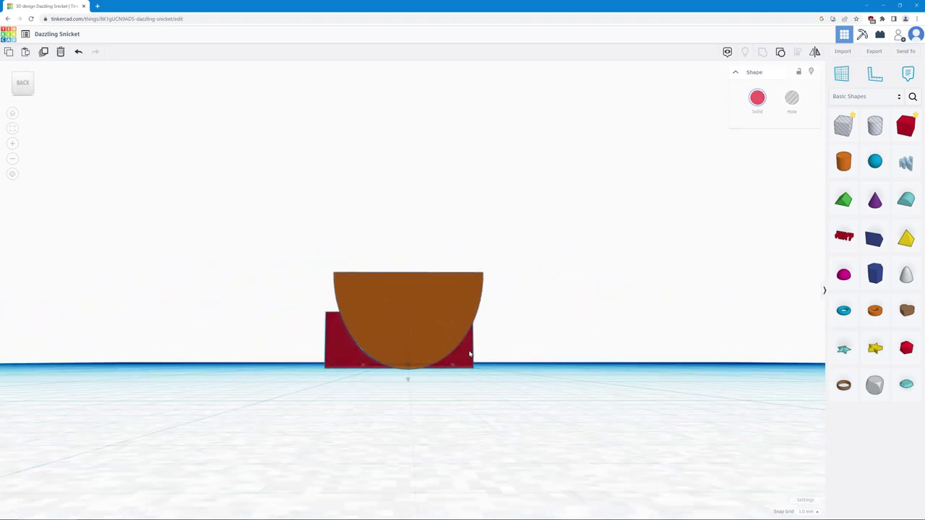
click(468, 354)
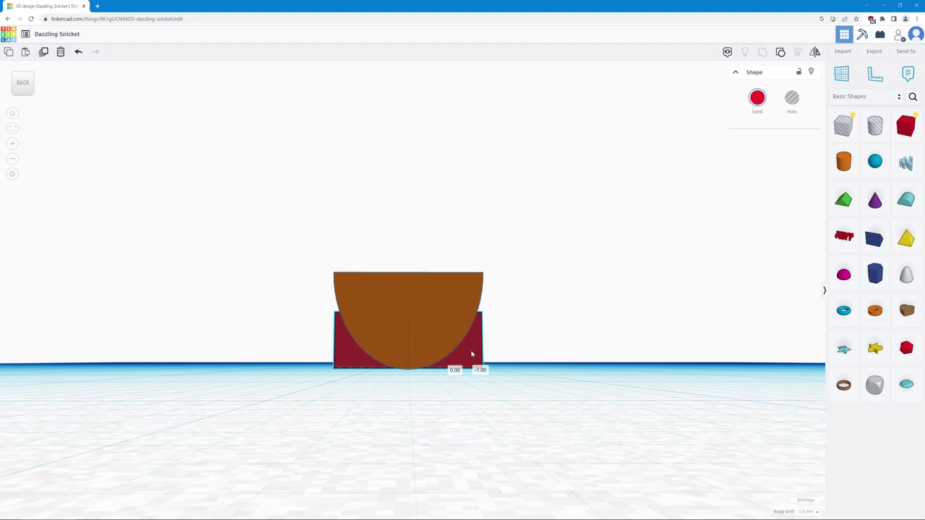
- Select both red cradles together with the trough
right_drag(470, 355, 662, 457)
shift+click(407, 375)
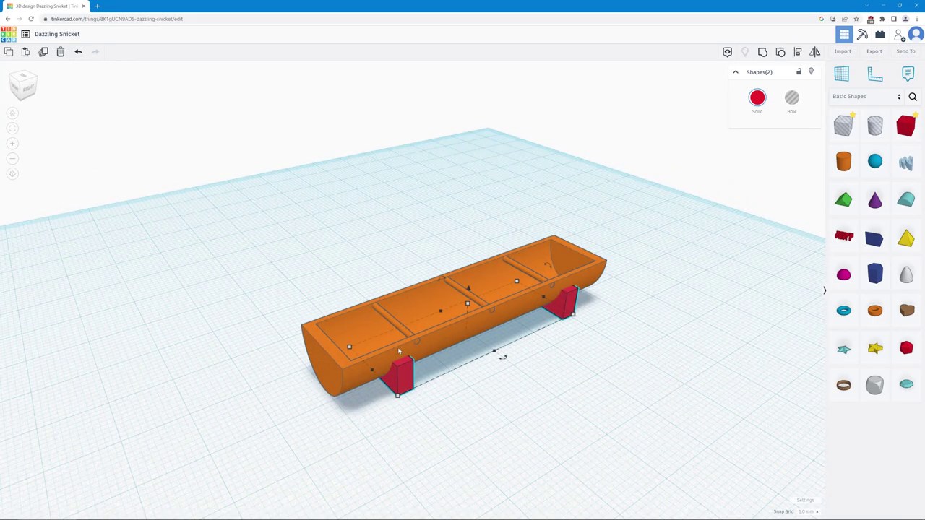
shift+click(398, 351)
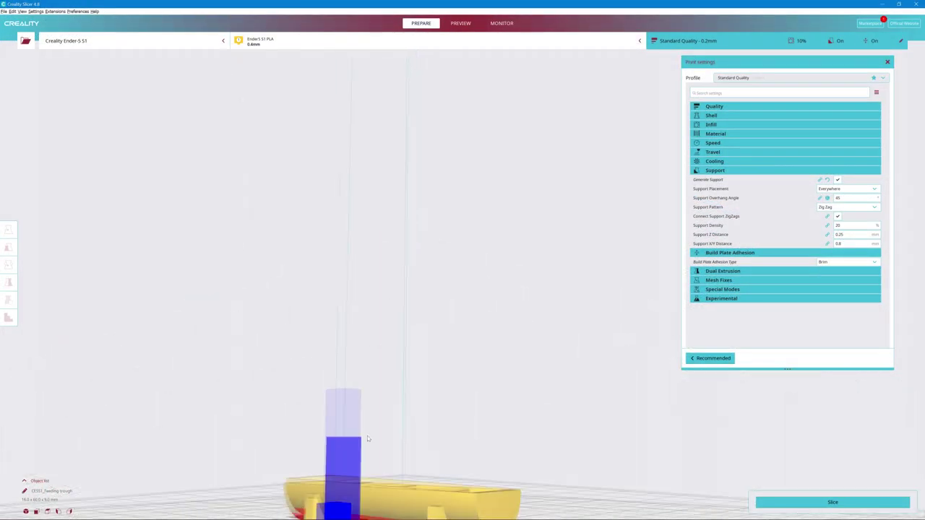
- Inspect the feeding trough in Creality Slicer and the standing pilot figure in CHITUBOX from different sides
scroll(360, 391, up, 5)
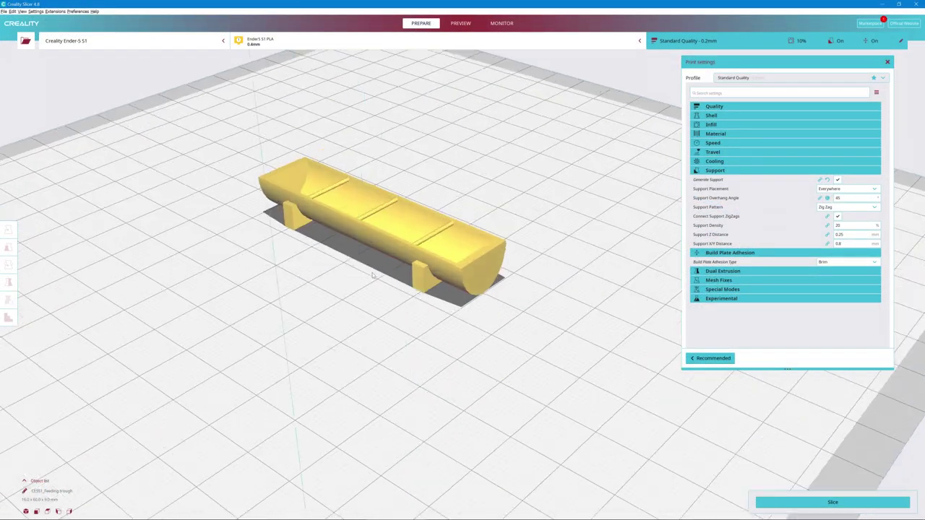
right_drag(241, 284, 519, 386)
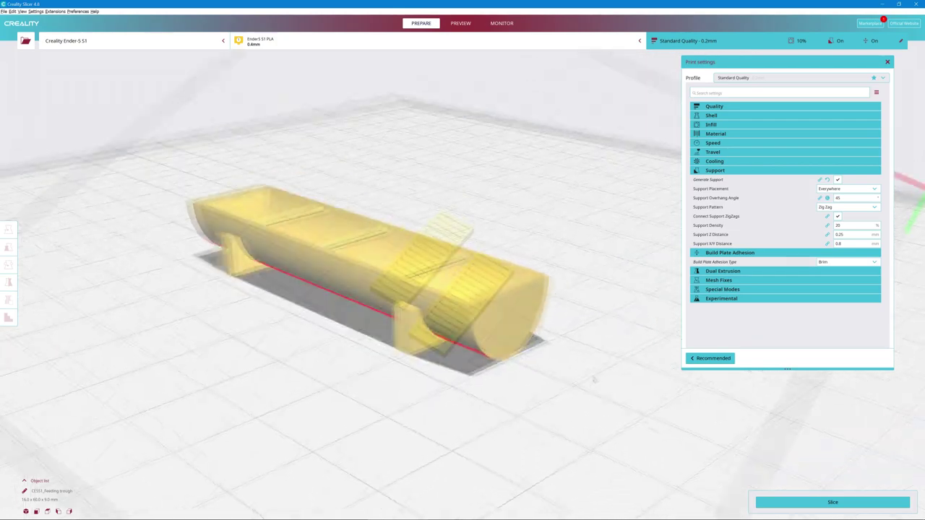
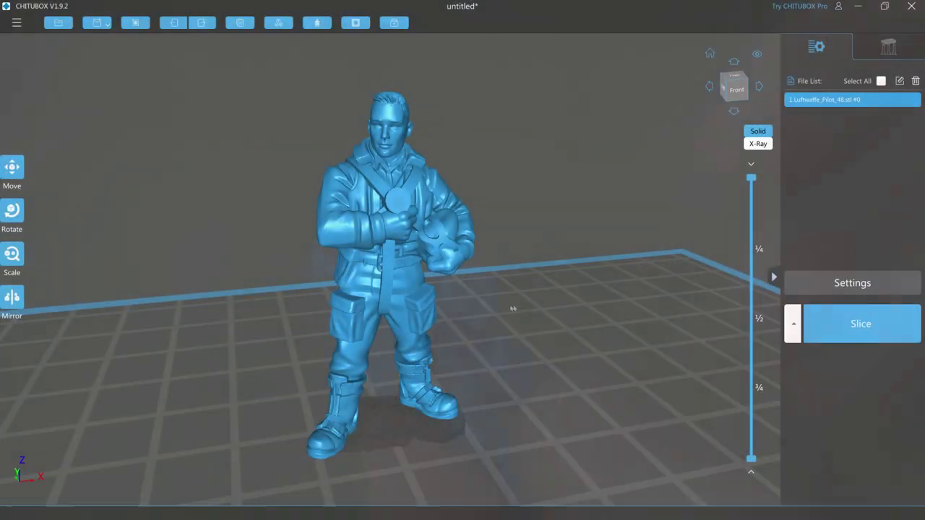
drag(550, 314, 360, 309)
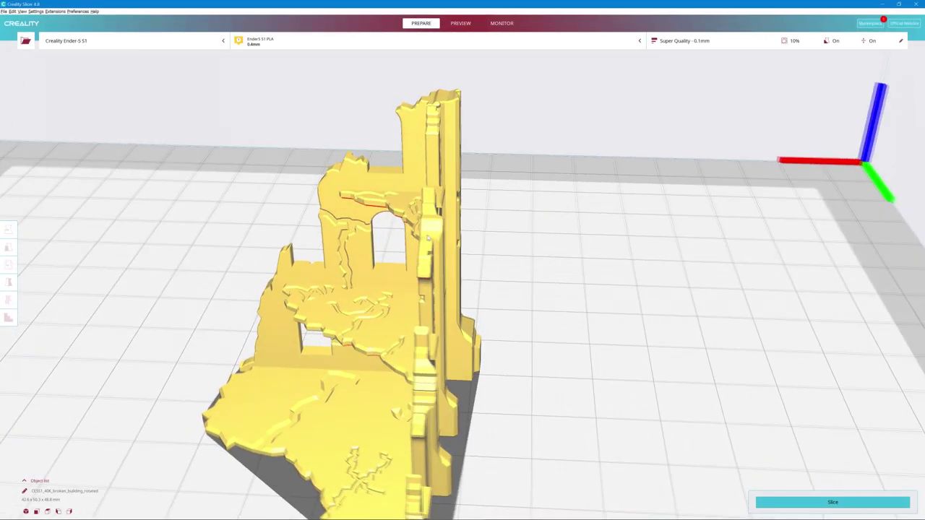
- Switch to Creality Slicer and examine the broken building, building base, ruined tower and tower base models from several sides
right_drag(428, 239, 719, 218)
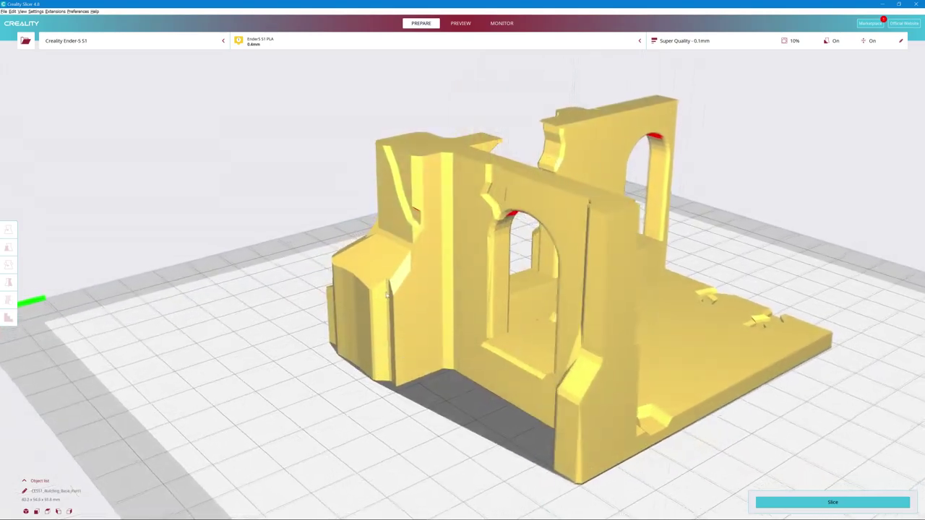
right_drag(388, 295, 716, 301)
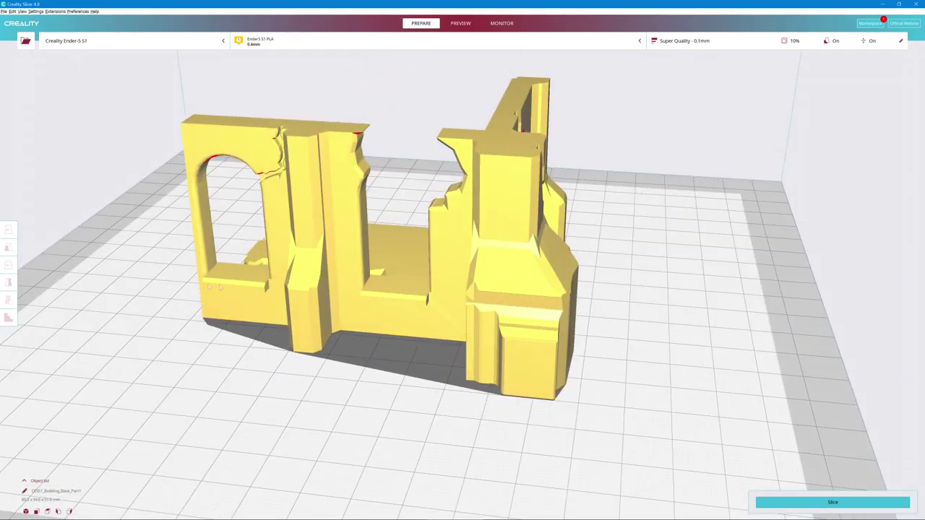
right_drag(132, 284, 301, 297)
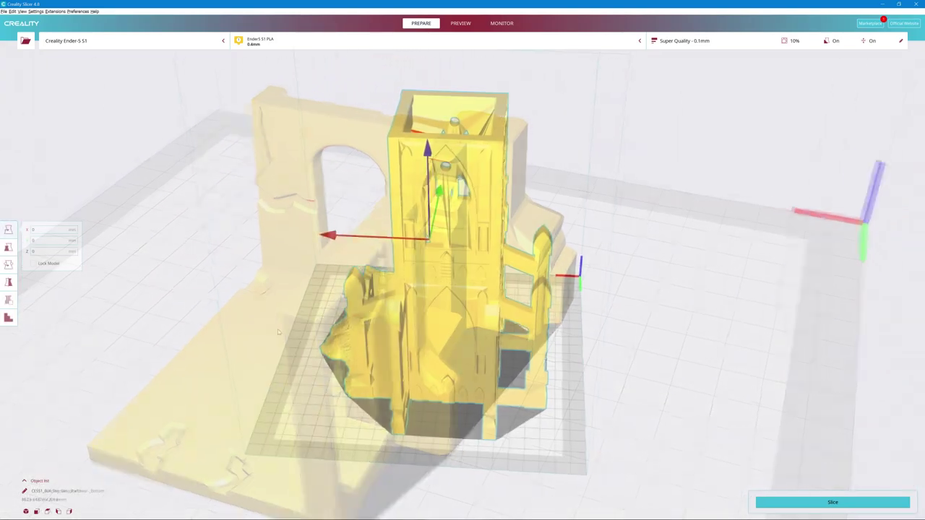
right_drag(289, 331, 822, 340)
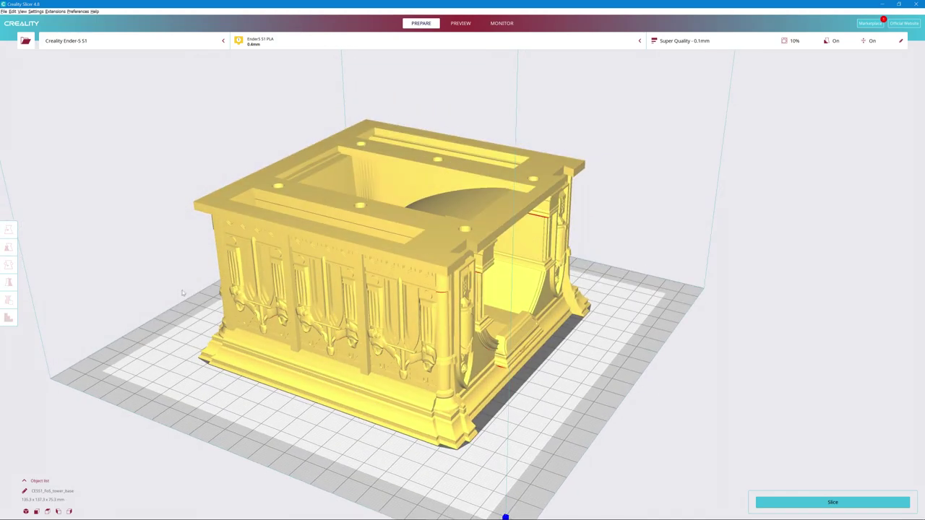
right_drag(182, 294, 196, 292)
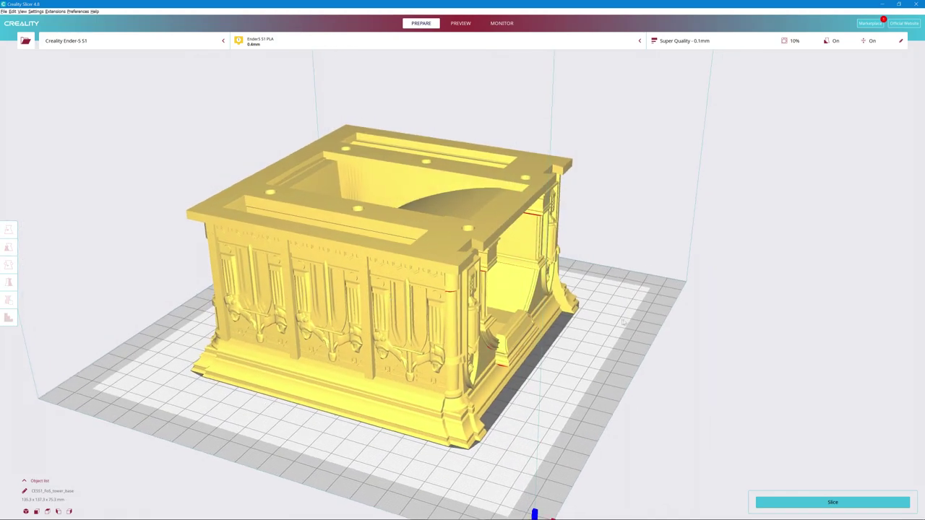
mouse_move(623, 322)
right_down()
mouse_move(266, 312)
mouse_move(403, 331)
mouse_move(605, 326)
right_up()
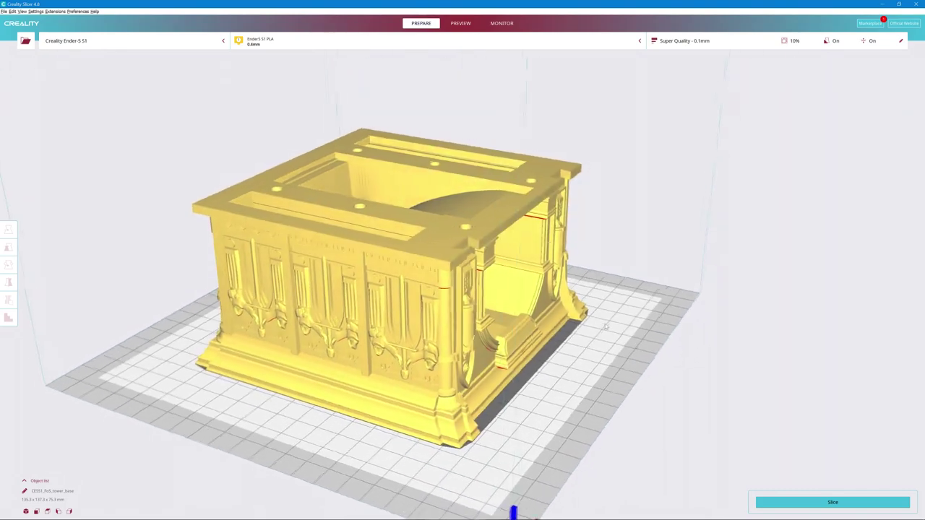